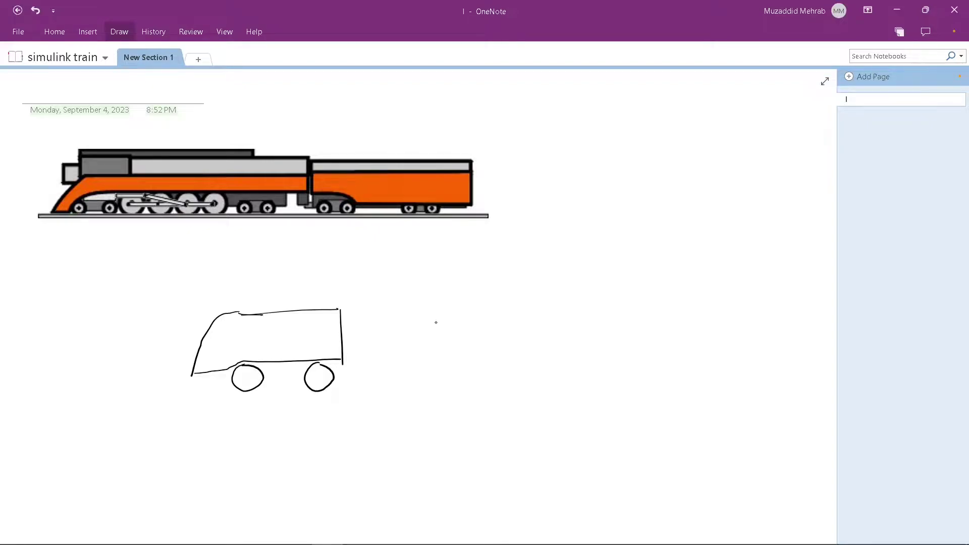
# - Sketch a rectangular wagon body with two round wheels to the right of the locomotive sketch
pyautogui.moveTo(450, 303)
pyautogui.mouseDown()
pyautogui.moveTo(448, 359)
pyautogui.moveTo(560, 301)
pyautogui.mouseUp()
pyautogui.moveTo(560, 301); pyautogui.dragTo(561, 357)
pyautogui.moveTo(448, 359)
pyautogui.mouseDown()
pyautogui.moveTo(560, 357)
pyautogui.moveTo(479, 360)
pyautogui.mouseUp()
pyautogui.moveTo(542, 359)
pyautogui.mouseDown()
pyautogui.moveTo(557, 373)
pyautogui.moveTo(546, 358)
pyautogui.mouseUp()
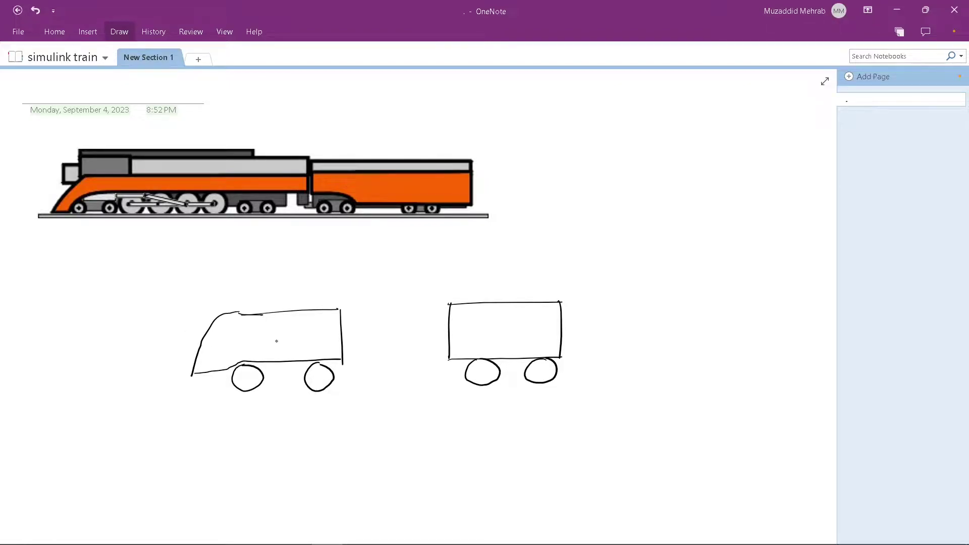
# - Label the locomotive body M1 and the wagon body M2
pyautogui.moveTo(268, 349)
pyautogui.mouseDown()
pyautogui.moveTo(285, 332)
pyautogui.moveTo(289, 349)
pyautogui.mouseUp()
pyautogui.moveTo(302, 336)
pyautogui.mouseDown()
pyautogui.moveTo(302, 349)
pyautogui.moveTo(301, 336)
pyautogui.mouseUp()
pyautogui.moveTo(484, 345)
pyautogui.mouseDown()
pyautogui.moveTo(502, 331)
pyautogui.moveTo(503, 345)
pyautogui.mouseUp()
pyautogui.moveTo(511, 335); pyautogui.dragTo(533, 344)
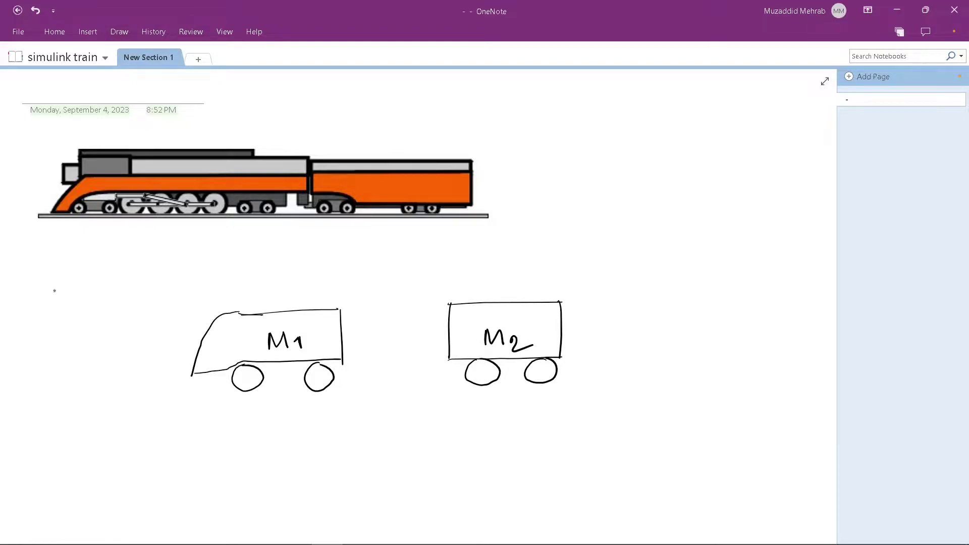
# - Add a leftward force arrow labelled F at the locomotive's nose and a leftward displacement arrow labelled x₁ above its roof
pyautogui.moveTo(201, 337)
pyautogui.mouseDown()
pyautogui.moveTo(118, 349)
pyautogui.moveTo(129, 331)
pyautogui.moveTo(123, 343)
pyautogui.mouseUp()
pyautogui.moveTo(227, 284)
pyautogui.mouseDown()
pyautogui.moveTo(229, 305)
pyautogui.moveTo(204, 287)
pyautogui.moveTo(186, 290)
pyautogui.mouseUp()
pyautogui.moveTo(197, 284)
pyautogui.mouseDown()
pyautogui.moveTo(186, 291)
pyautogui.moveTo(196, 295)
pyautogui.moveTo(188, 272)
pyautogui.mouseUp()
pyautogui.moveTo(192, 267); pyautogui.dragTo(194, 274)
# - Draw a rightward friction arrow below the locomotive and label it μM₁gẋ₁
pyautogui.moveTo(266, 406); pyautogui.dragTo(313, 405)
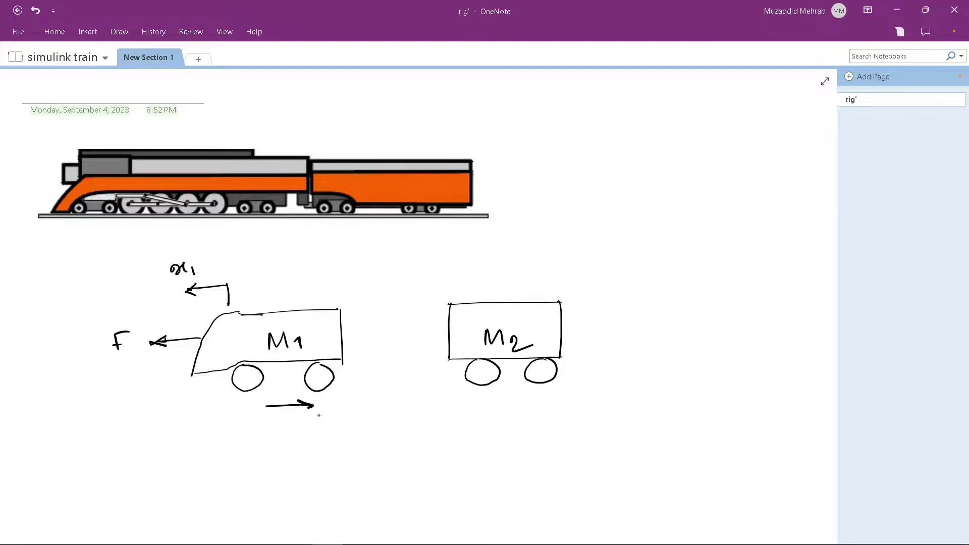
pyautogui.moveTo(311, 424)
pyautogui.mouseDown()
pyautogui.moveTo(334, 403)
pyautogui.moveTo(361, 398)
pyautogui.moveTo(365, 411)
pyautogui.moveTo(385, 404)
pyautogui.moveTo(376, 422)
pyautogui.moveTo(406, 400)
pyautogui.mouseUp()
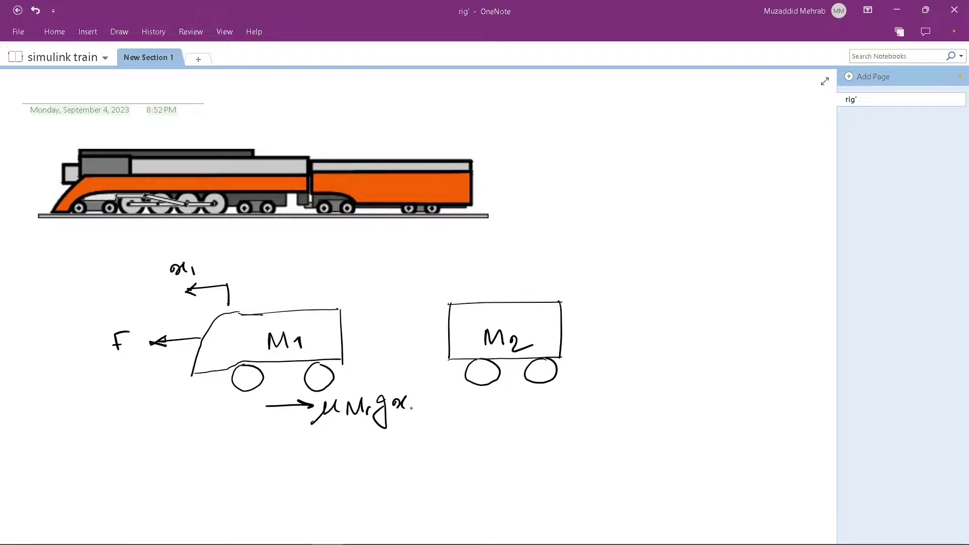
pyautogui.click(400, 387)
# - Draw a rightward friction arrow below the wagon and label it μM₂gẋ₂
pyautogui.moveTo(513, 403)
pyautogui.mouseDown()
pyautogui.moveTo(557, 399)
pyautogui.moveTo(543, 404)
pyautogui.mouseUp()
pyautogui.moveTo(563, 413)
pyautogui.mouseDown()
pyautogui.moveTo(585, 391)
pyautogui.moveTo(588, 407)
pyautogui.moveTo(701, 407)
pyautogui.mouseUp()
pyautogui.click(677, 374)
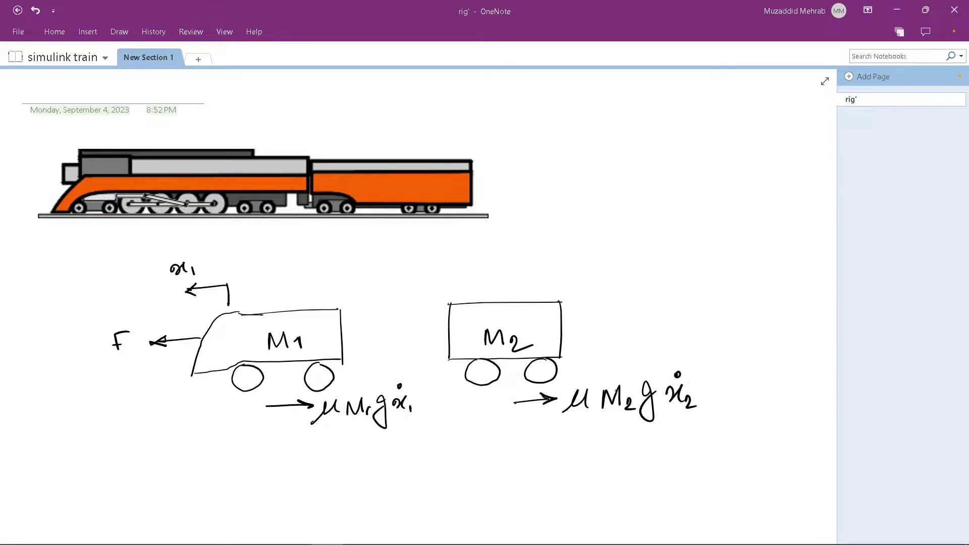
# - Draw a spring joining M1 and M2, undo the stray strokes above it, and switch the page to full-screen view
pyautogui.moveTo(343, 342); pyautogui.dragTo(449, 339)
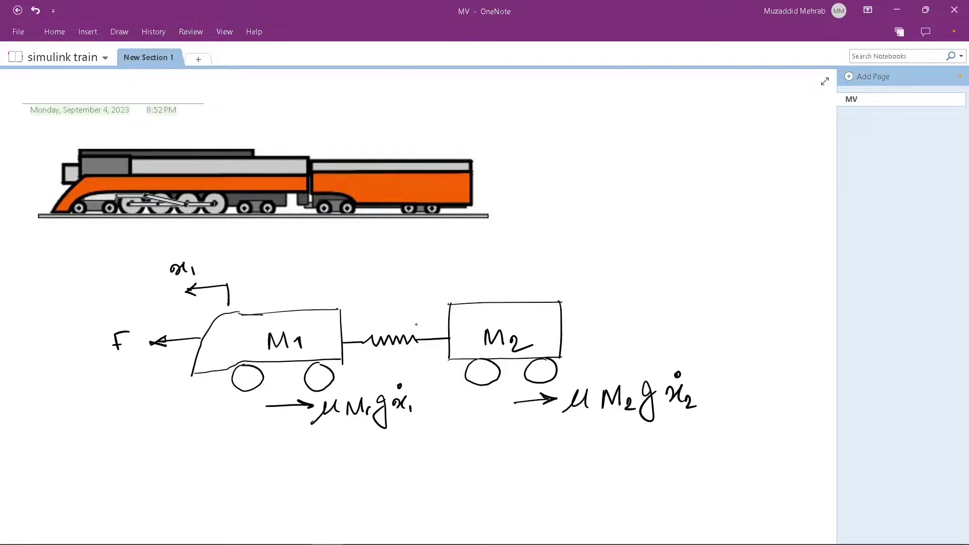
pyautogui.moveTo(379, 311); pyautogui.dragTo(381, 328)
pyautogui.moveTo(396, 311); pyautogui.dragTo(400, 328)
pyautogui.hotkey('ctrl', 'z')
pyautogui.press('F11')
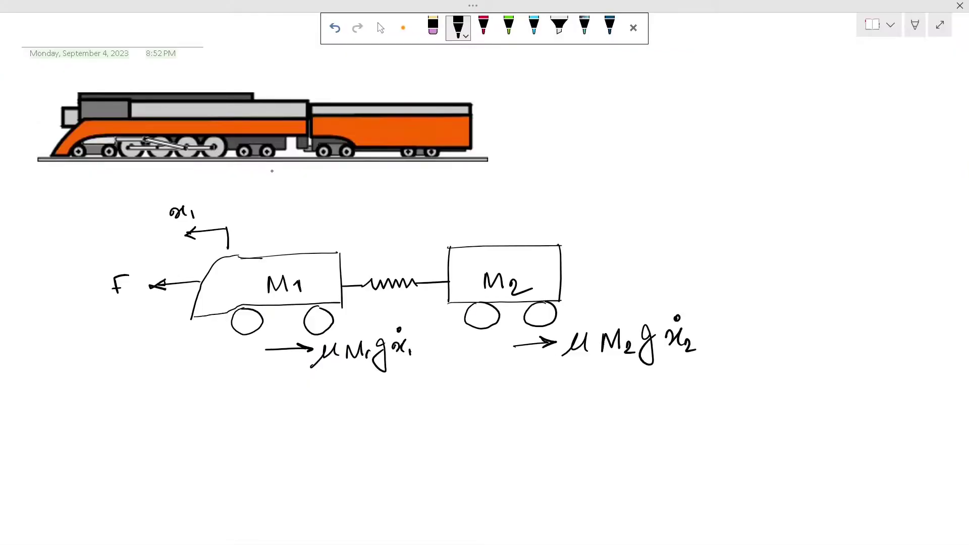
# - Label the spring K(x₁−x₂) and add a leftward displacement arrow labelled x₂ above the wagon
pyautogui.moveTo(364, 229)
pyautogui.mouseDown()
pyautogui.moveTo(364, 243)
pyautogui.moveTo(381, 242)
pyautogui.moveTo(404, 227)
pyautogui.mouseUp()
pyautogui.moveTo(409, 219)
pyautogui.mouseDown()
pyautogui.moveTo(401, 233)
pyautogui.moveTo(416, 236)
pyautogui.moveTo(441, 212)
pyautogui.mouseUp()
pyautogui.moveTo(448, 208)
pyautogui.mouseDown()
pyautogui.moveTo(445, 222)
pyautogui.moveTo(460, 228)
pyautogui.moveTo(485, 215)
pyautogui.moveTo(473, 232)
pyautogui.mouseUp()
pyautogui.moveTo(555, 214)
pyautogui.mouseDown()
pyautogui.moveTo(552, 244)
pyautogui.moveTo(528, 217)
pyautogui.moveTo(604, 209)
pyautogui.mouseUp()
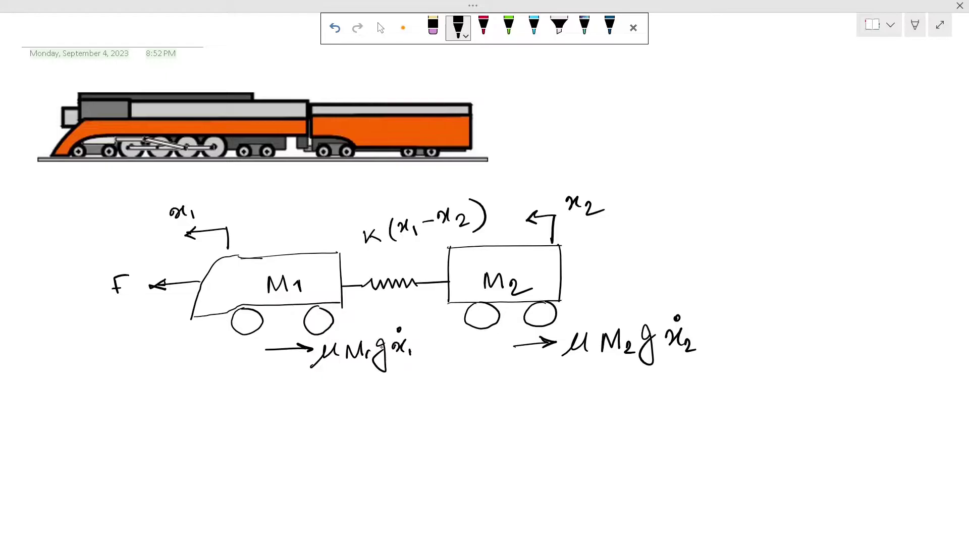
# - Start the force balance for the first mass below the sketch by writing ΣF₁ =
pyautogui.scroll(-3, 353, 202)
pyautogui.moveTo(197, 298)
pyautogui.mouseDown()
pyautogui.moveTo(173, 321)
pyautogui.moveTo(201, 320)
pyautogui.moveTo(219, 295)
pyautogui.moveTo(215, 305)
pyautogui.mouseUp()
pyautogui.moveTo(222, 310)
pyautogui.mouseDown()
pyautogui.moveTo(224, 323)
pyautogui.moveTo(266, 301)
pyautogui.mouseUp()
pyautogui.moveTo(255, 308); pyautogui.dragTo(267, 307)
pyautogui.click(263, 292)
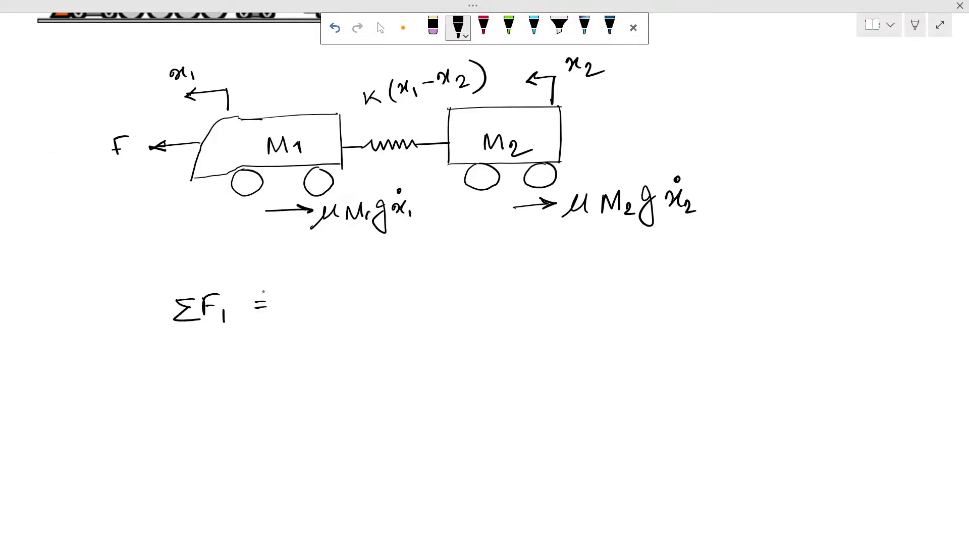
# - Circle the applied force F in the sketch and complete the ΣF₁ equation with F − K(x₁−x₂) − μM₁gẋ₁
pyautogui.moveTo(126, 124); pyautogui.dragTo(153, 135)
pyautogui.moveTo(294, 295)
pyautogui.mouseDown()
pyautogui.moveTo(287, 320)
pyautogui.moveTo(309, 294)
pyautogui.mouseUp()
pyautogui.moveTo(286, 308); pyautogui.dragTo(378, 309)
pyautogui.moveTo(387, 286)
pyautogui.mouseDown()
pyautogui.moveTo(387, 306)
pyautogui.moveTo(413, 309)
pyautogui.mouseUp()
pyautogui.moveTo(420, 294)
pyautogui.mouseDown()
pyautogui.moveTo(446, 299)
pyautogui.moveTo(456, 285)
pyautogui.moveTo(470, 301)
pyautogui.mouseUp()
pyautogui.moveTo(475, 272); pyautogui.dragTo(478, 303)
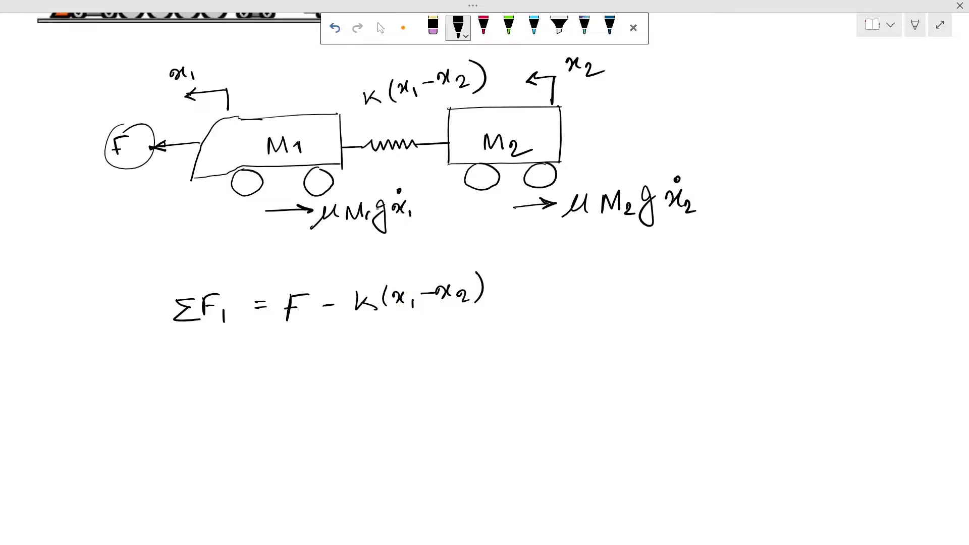
pyautogui.moveTo(502, 293)
pyautogui.mouseDown()
pyautogui.moveTo(550, 278)
pyautogui.moveTo(555, 302)
pyautogui.moveTo(594, 309)
pyautogui.moveTo(633, 278)
pyautogui.moveTo(640, 300)
pyautogui.mouseUp()
pyautogui.moveTo(621, 269); pyautogui.dragTo(624, 273)
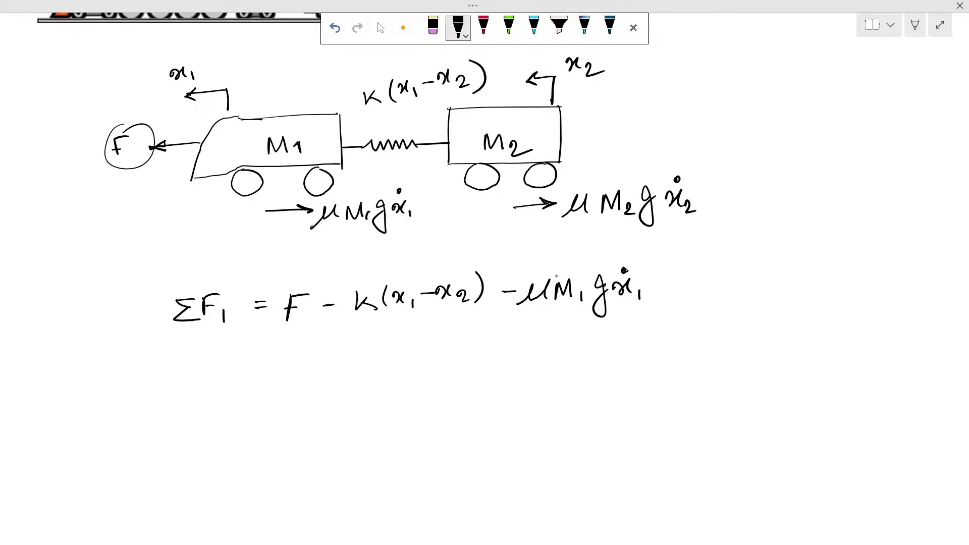
# - In red, note M₁g = N with an upward arrow to the right of the ΣF₁ equation
pyautogui.click(484, 28)
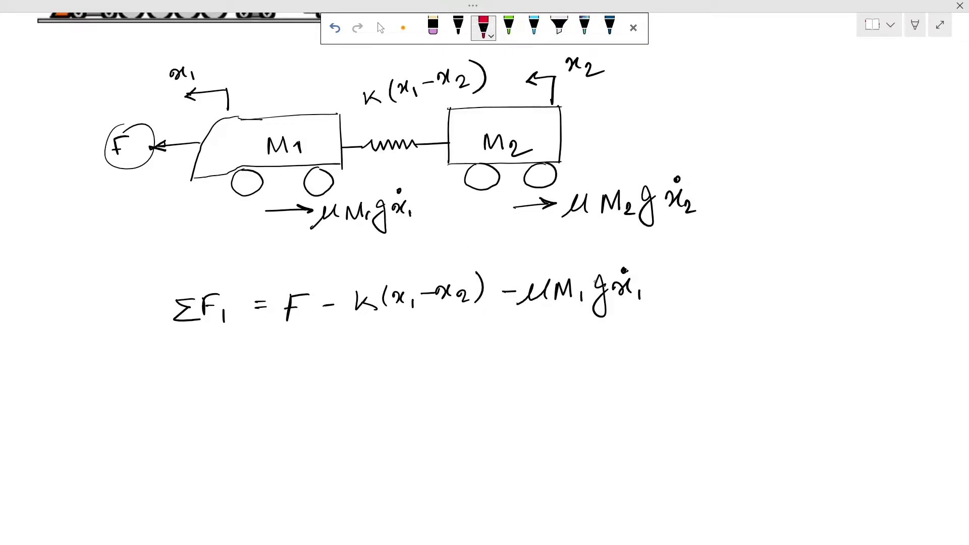
pyautogui.moveTo(692, 271)
pyautogui.mouseDown()
pyautogui.moveTo(696, 249)
pyautogui.moveTo(719, 270)
pyautogui.mouseUp()
pyautogui.moveTo(737, 256)
pyautogui.mouseDown()
pyautogui.moveTo(727, 275)
pyautogui.moveTo(764, 255)
pyautogui.mouseUp()
pyautogui.moveTo(755, 261)
pyautogui.mouseDown()
pyautogui.moveTo(788, 243)
pyautogui.moveTo(823, 261)
pyautogui.moveTo(818, 232)
pyautogui.moveTo(831, 246)
pyautogui.mouseUp()
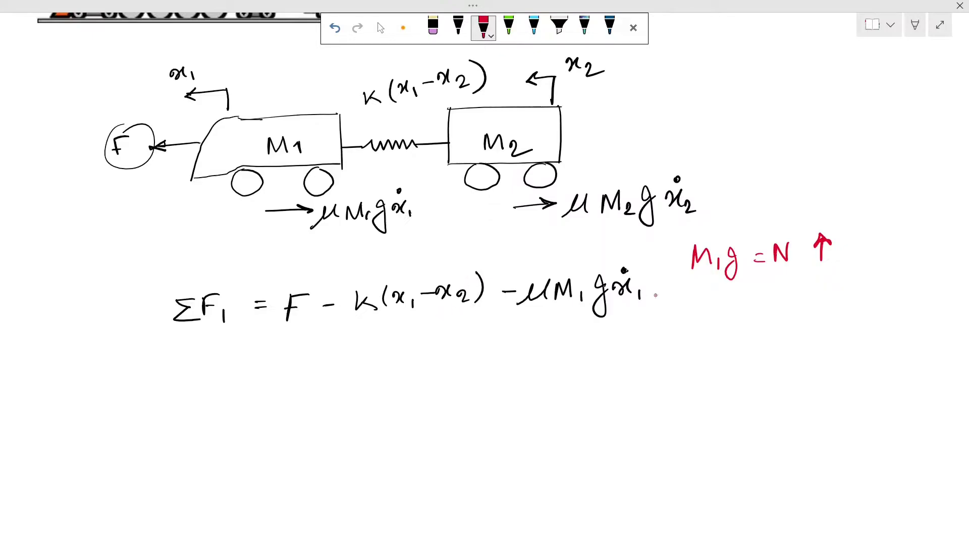
# - Write the red note ẋ₁ = velocity below the M₁g = N note
pyautogui.moveTo(705, 312)
pyautogui.mouseDown()
pyautogui.moveTo(717, 302)
pyautogui.moveTo(722, 319)
pyautogui.moveTo(711, 292)
pyautogui.mouseUp()
pyautogui.moveTo(743, 302)
pyautogui.mouseDown()
pyautogui.moveTo(784, 293)
pyautogui.moveTo(801, 307)
pyautogui.moveTo(825, 297)
pyautogui.moveTo(837, 305)
pyautogui.mouseUp()
pyautogui.moveTo(846, 286)
pyautogui.mouseDown()
pyautogui.moveTo(846, 306)
pyautogui.moveTo(857, 292)
pyautogui.mouseUp()
pyautogui.moveTo(858, 291); pyautogui.dragTo(862, 294)
pyautogui.moveTo(864, 284); pyautogui.dragTo(849, 321)
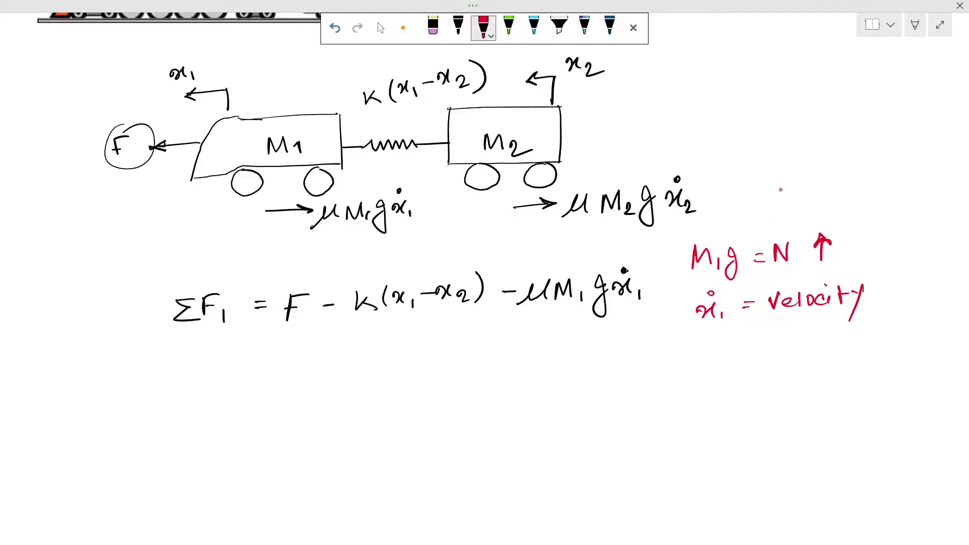
# - Write F = μ × N in red above the M₁g = N note and enclose it in a box
pyautogui.moveTo(766, 194)
pyautogui.mouseDown()
pyautogui.moveTo(766, 216)
pyautogui.moveTo(780, 195)
pyautogui.mouseUp()
pyautogui.moveTo(767, 205); pyautogui.dragTo(803, 201)
pyautogui.moveTo(795, 208)
pyautogui.mouseDown()
pyautogui.moveTo(840, 196)
pyautogui.moveTo(867, 208)
pyautogui.mouseUp()
pyautogui.moveTo(866, 197)
pyautogui.mouseDown()
pyautogui.moveTo(856, 208)
pyautogui.moveTo(887, 210)
pyautogui.moveTo(903, 187)
pyautogui.mouseUp()
pyautogui.moveTo(743, 171)
pyautogui.mouseDown()
pyautogui.moveTo(744, 221)
pyautogui.moveTo(886, 170)
pyautogui.moveTo(914, 218)
pyautogui.mouseUp()
pyautogui.moveTo(742, 218); pyautogui.dragTo(911, 221)
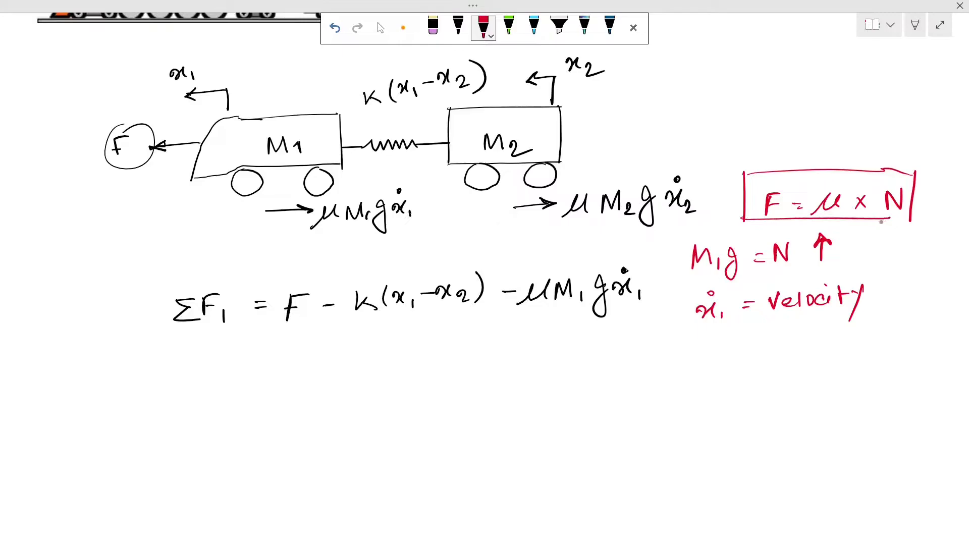
# - In black, write ΣF₂ = K(x₁−x₂) − μM₂gẋ₂ below the first equation and add a leftward arrow above the spring's label
pyautogui.moveTo(172, 259)
pyautogui.mouseDown()
pyautogui.moveTo(197, 260)
pyautogui.moveTo(201, 286)
pyautogui.moveTo(222, 251)
pyautogui.mouseUp()
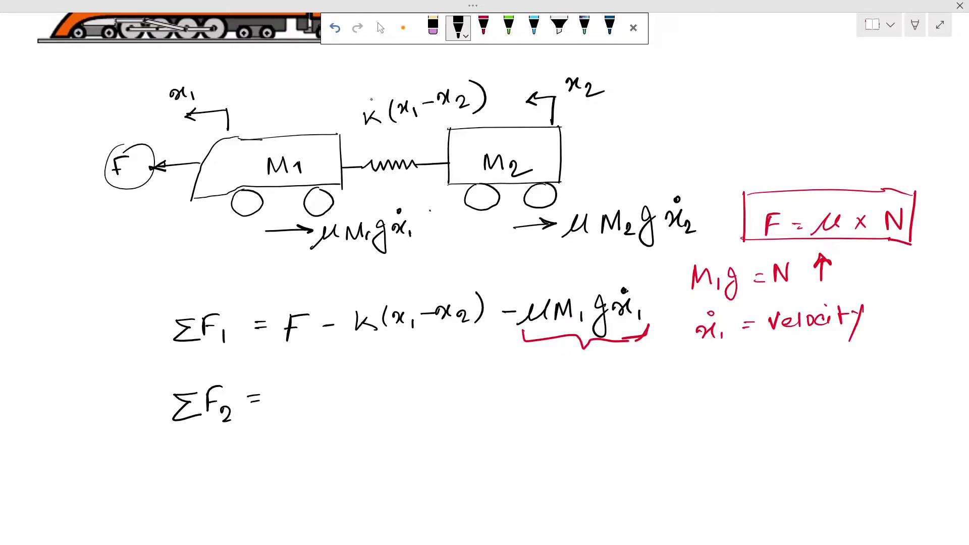
pyautogui.moveTo(383, 91)
pyautogui.mouseDown()
pyautogui.moveTo(337, 93)
pyautogui.moveTo(353, 95)
pyautogui.mouseUp()
pyautogui.moveTo(286, 391); pyautogui.dragTo(310, 414)
pyautogui.moveTo(342, 401); pyautogui.dragTo(341, 410)
pyautogui.moveTo(347, 400)
pyautogui.mouseDown()
pyautogui.moveTo(374, 402)
pyautogui.moveTo(366, 405)
pyautogui.mouseUp()
pyautogui.moveTo(384, 397); pyautogui.dragTo(389, 417)
pyautogui.moveTo(433, 393); pyautogui.dragTo(445, 392)
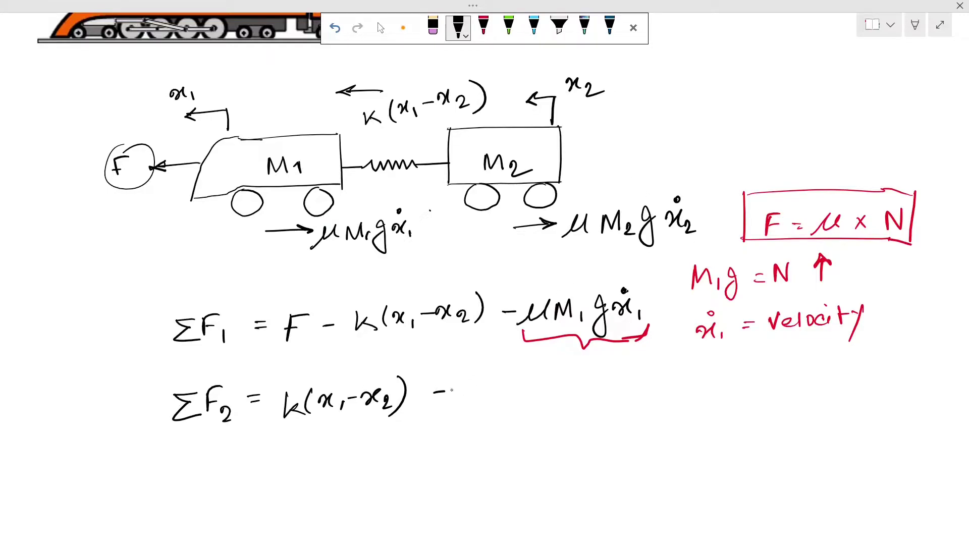
pyautogui.moveTo(446, 416)
pyautogui.mouseDown()
pyautogui.moveTo(456, 402)
pyautogui.moveTo(493, 394)
pyautogui.moveTo(536, 418)
pyautogui.moveTo(593, 392)
pyautogui.moveTo(607, 409)
pyautogui.mouseUp()
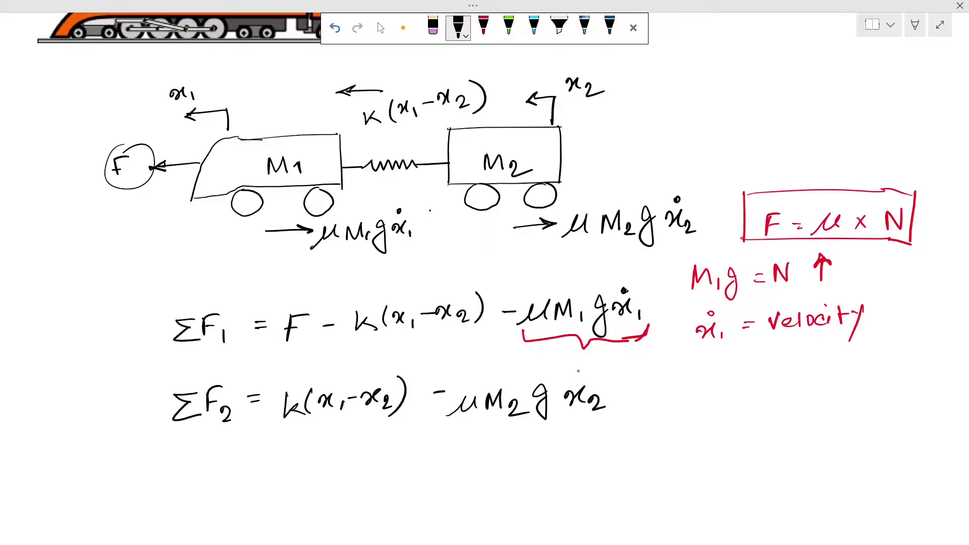
pyautogui.click(570, 374)
# - Draw a horizontal rightward arrow below the two equations as the block diagram's first input line
pyautogui.scroll(-3, 339, 120)
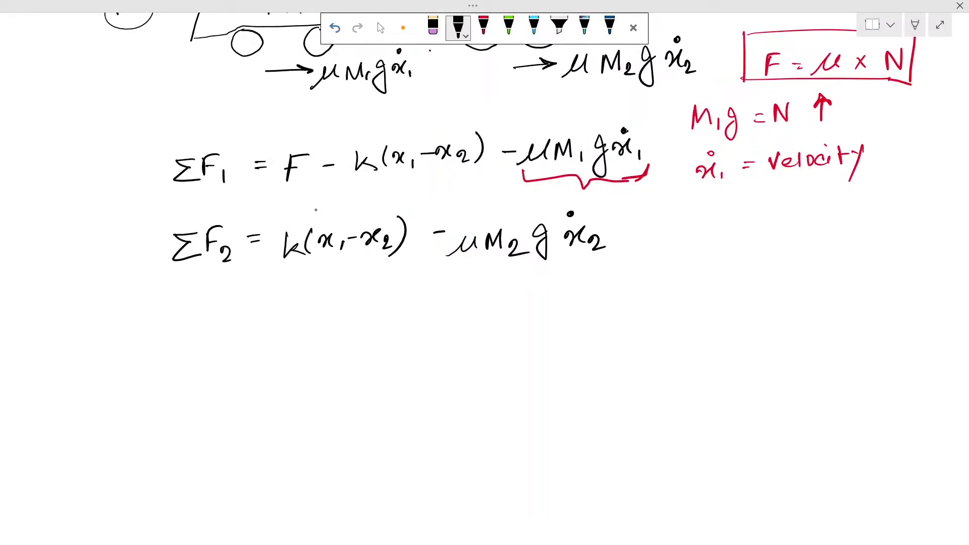
pyautogui.moveTo(284, 360); pyautogui.dragTo(374, 359)
pyautogui.moveTo(356, 351); pyautogui.dragTo(359, 368)
# - Write M₁ẍ₁ = in front of ΣF₁ in the first equation
pyautogui.scroll(2, 263, 351)
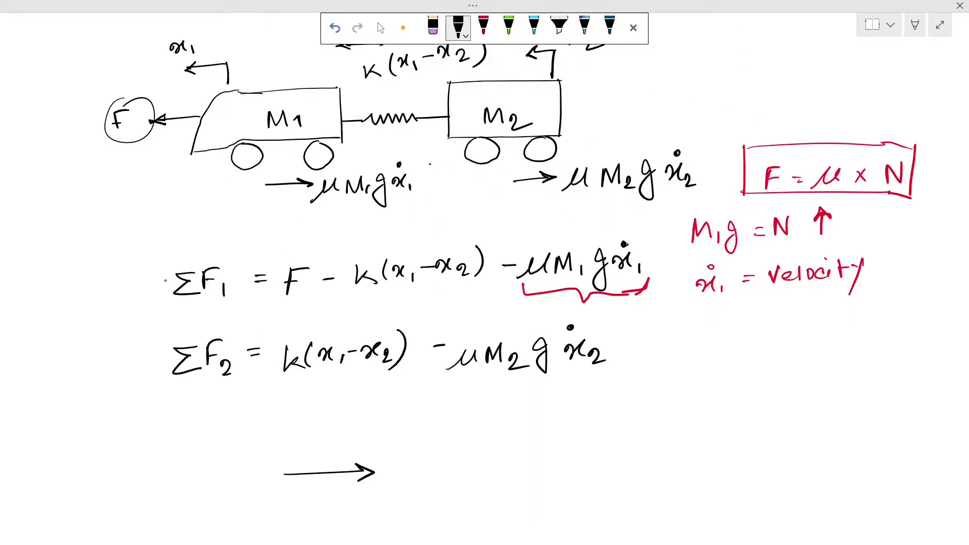
pyautogui.moveTo(143, 286); pyautogui.dragTo(156, 283)
pyautogui.moveTo(140, 293); pyautogui.dragTo(152, 292)
pyautogui.moveTo(54, 309); pyautogui.dragTo(114, 301)
pyautogui.moveTo(118, 293); pyautogui.dragTo(119, 302)
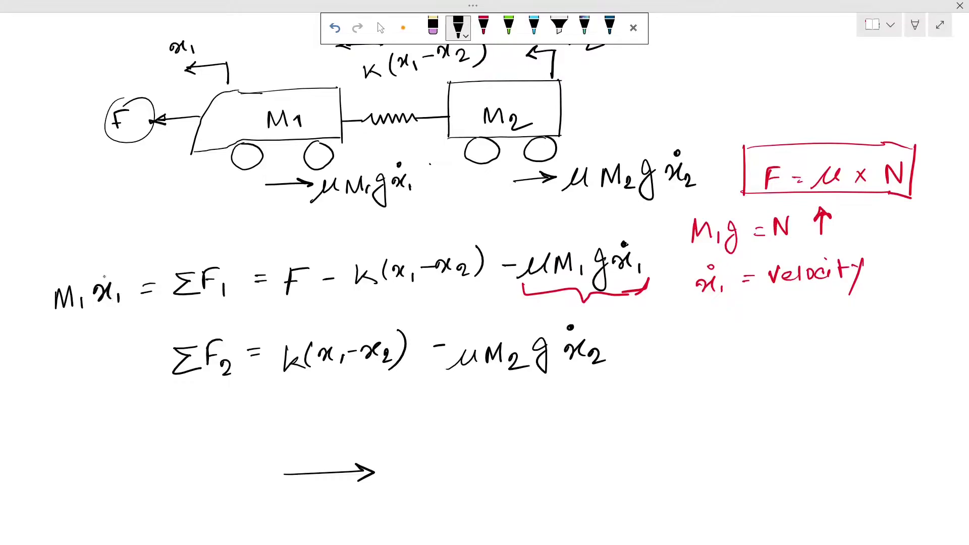
pyautogui.moveTo(112, 268); pyautogui.dragTo(114, 271)
# - Write F = ma in green above the M₁ẍ₁ term and draw a box around it
pyautogui.click(508, 27)
pyautogui.moveTo(49, 229); pyautogui.dragTo(49, 253)
pyautogui.moveTo(49, 230)
pyautogui.mouseDown()
pyautogui.moveTo(65, 226)
pyautogui.moveTo(61, 238)
pyautogui.moveTo(84, 230)
pyautogui.mouseUp()
pyautogui.moveTo(77, 239); pyautogui.dragTo(148, 230)
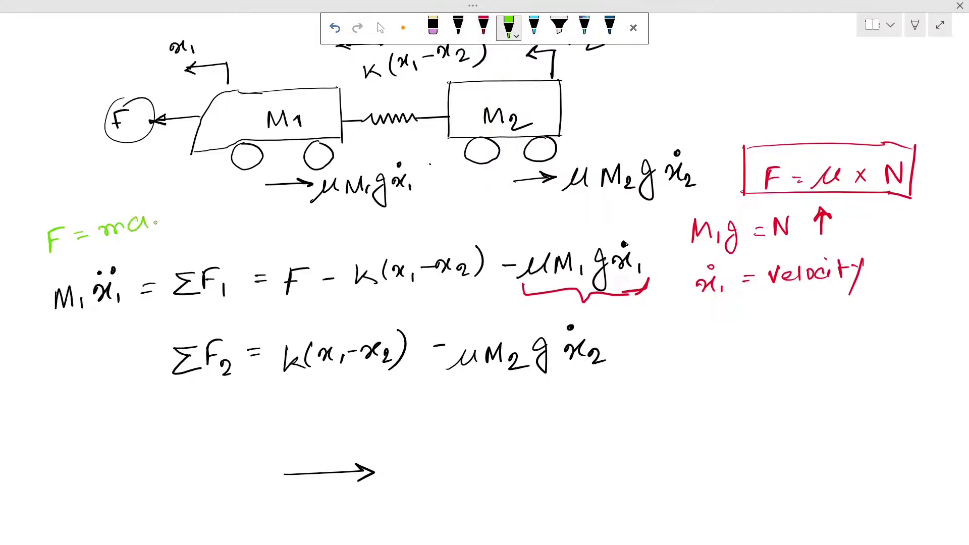
pyautogui.moveTo(39, 226); pyautogui.dragTo(40, 262)
pyautogui.moveTo(39, 221); pyautogui.dragTo(132, 198)
pyautogui.moveTo(148, 198); pyautogui.dragTo(154, 233)
pyautogui.moveTo(35, 266); pyautogui.dragTo(161, 238)
# - In black, write M₂ẍ₂ = in front of ΣF₂ in the second equation
pyautogui.click(458, 27)
pyautogui.moveTo(151, 362); pyautogui.dragTo(163, 359)
pyautogui.moveTo(152, 370); pyautogui.dragTo(161, 367)
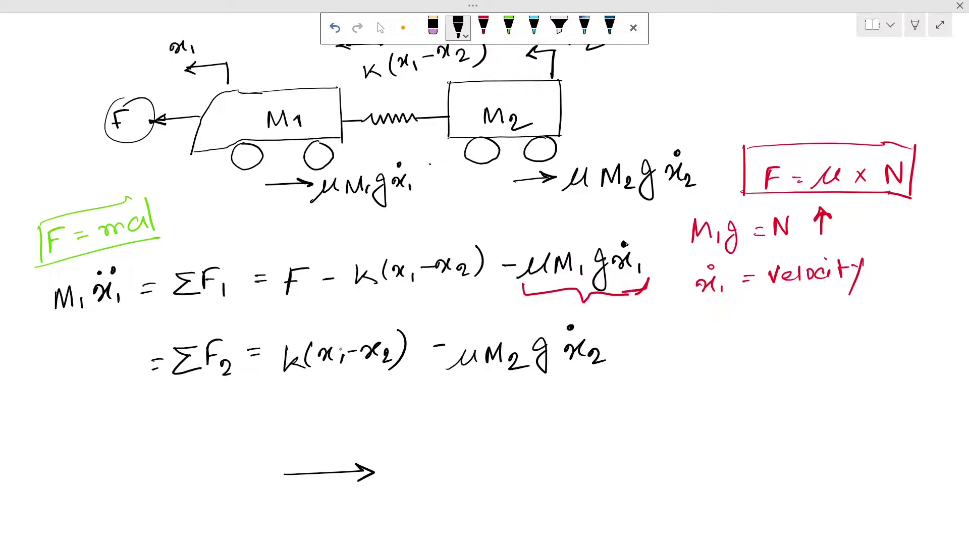
pyautogui.moveTo(48, 386)
pyautogui.mouseDown()
pyautogui.moveTo(50, 368)
pyautogui.moveTo(90, 389)
pyautogui.moveTo(101, 377)
pyautogui.mouseUp()
pyautogui.moveTo(114, 362)
pyautogui.mouseDown()
pyautogui.moveTo(107, 378)
pyautogui.moveTo(136, 382)
pyautogui.moveTo(100, 356)
pyautogui.moveTo(116, 352)
pyautogui.mouseUp()
# - Label the block diagram's input arrow ΣF₁ in light blue
pyautogui.click(533, 26)
pyautogui.scroll(-4, 313, 242)
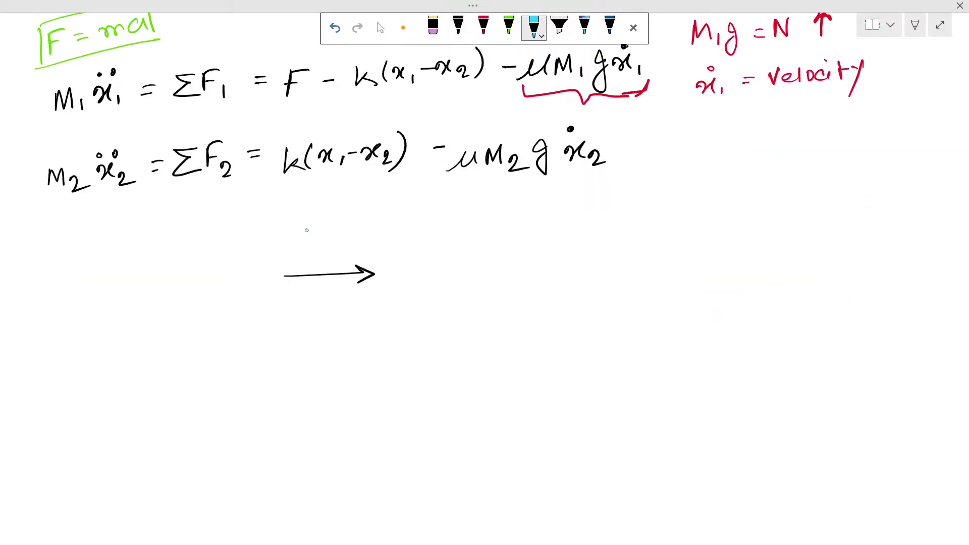
pyautogui.moveTo(307, 228); pyautogui.dragTo(316, 242)
pyautogui.moveTo(324, 224); pyautogui.dragTo(322, 241)
pyautogui.moveTo(321, 224)
pyautogui.mouseDown()
pyautogui.moveTo(334, 221)
pyautogui.moveTo(332, 241)
pyautogui.mouseUp()
# - In black, write M₁ẍ₁ on the input arrow and draw a triangular 1/M₁ gain block with an output arrow
pyautogui.click(458, 28)
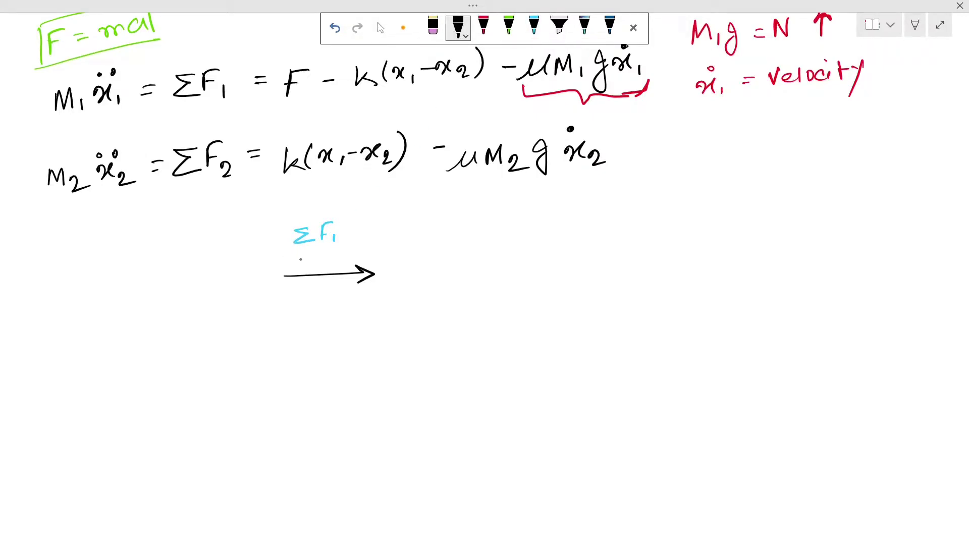
pyautogui.moveTo(292, 273)
pyautogui.mouseDown()
pyautogui.moveTo(298, 261)
pyautogui.moveTo(307, 273)
pyautogui.moveTo(329, 270)
pyautogui.mouseUp()
pyautogui.moveTo(378, 242)
pyautogui.mouseDown()
pyautogui.moveTo(375, 316)
pyautogui.moveTo(444, 276)
pyautogui.mouseUp()
pyautogui.moveTo(372, 323); pyautogui.dragTo(437, 280)
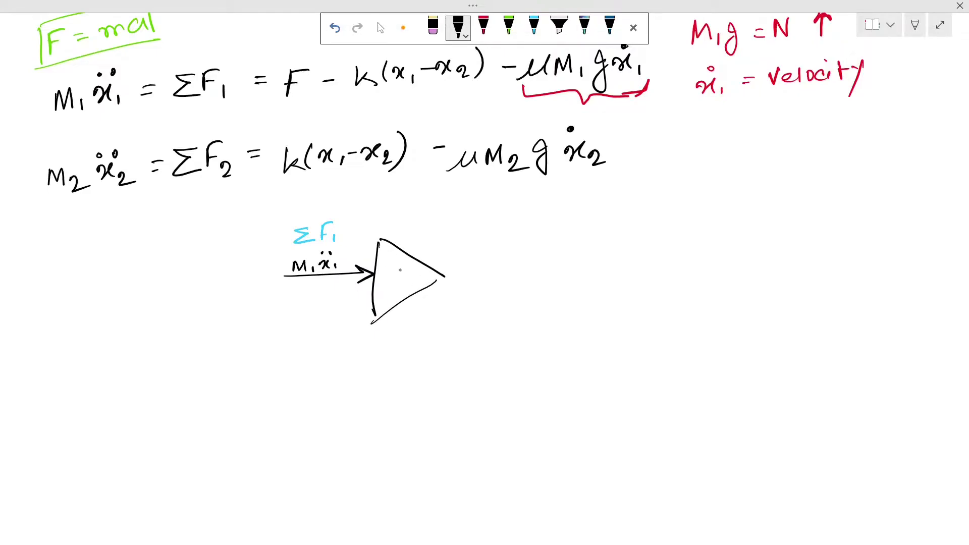
pyautogui.moveTo(392, 258)
pyautogui.mouseDown()
pyautogui.moveTo(393, 271)
pyautogui.moveTo(406, 272)
pyautogui.moveTo(394, 284)
pyautogui.moveTo(399, 296)
pyautogui.mouseUp()
pyautogui.moveTo(404, 286)
pyautogui.mouseDown()
pyautogui.moveTo(405, 297)
pyautogui.moveTo(552, 274)
pyautogui.mouseUp()
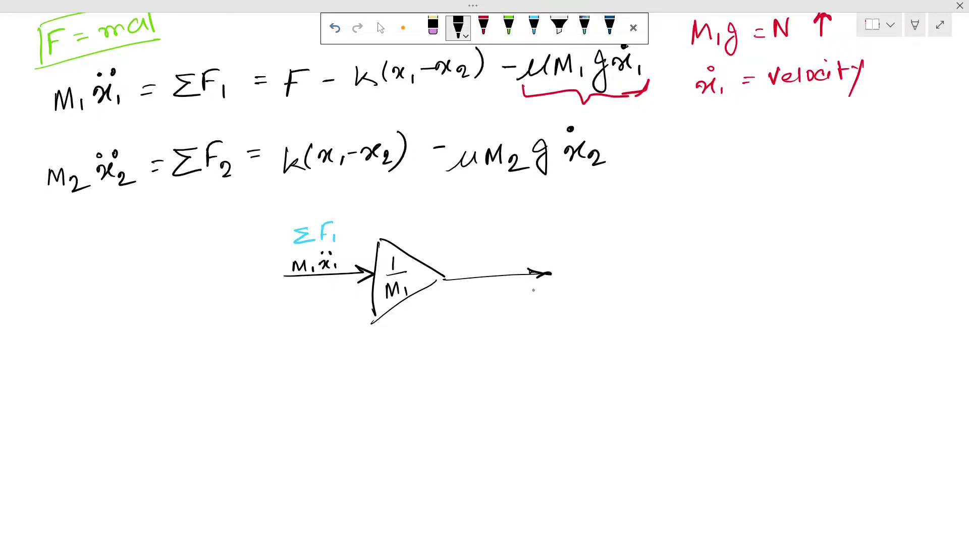
# - Label the gain's output ẍ₁, then draw a triangular 1/s integrator block with an output arrow labelled ẋ₁
pyautogui.moveTo(473, 259); pyautogui.dragTo(490, 265)
pyautogui.moveTo(494, 260); pyautogui.dragTo(495, 269)
pyautogui.moveTo(556, 229)
pyautogui.mouseDown()
pyautogui.moveTo(538, 302)
pyautogui.moveTo(629, 263)
pyautogui.moveTo(539, 302)
pyautogui.mouseUp()
pyautogui.moveTo(569, 243)
pyautogui.mouseDown()
pyautogui.moveTo(568, 259)
pyautogui.moveTo(583, 258)
pyautogui.moveTo(563, 278)
pyautogui.moveTo(628, 267)
pyautogui.moveTo(661, 276)
pyautogui.mouseUp()
pyautogui.moveTo(633, 245); pyautogui.dragTo(636, 255)
pyautogui.moveTo(653, 247); pyautogui.dragTo(654, 257)
pyautogui.click(644, 231)
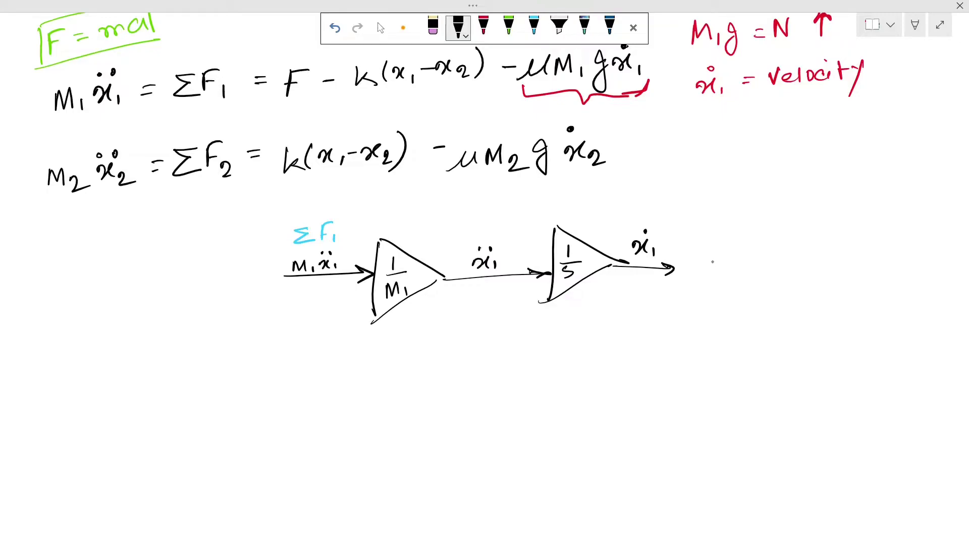
# - Draw a second triangular 1/s integrator after ẋ₁ with an output line labelled x₁
pyautogui.moveTo(683, 237)
pyautogui.mouseDown()
pyautogui.moveTo(685, 285)
pyautogui.moveTo(737, 251)
pyautogui.moveTo(692, 283)
pyautogui.mouseUp()
pyautogui.moveTo(695, 243)
pyautogui.mouseDown()
pyautogui.moveTo(706, 261)
pyautogui.moveTo(695, 271)
pyautogui.moveTo(784, 255)
pyautogui.moveTo(762, 240)
pyautogui.mouseUp()
pyautogui.moveTo(768, 235); pyautogui.dragTo(767, 247)
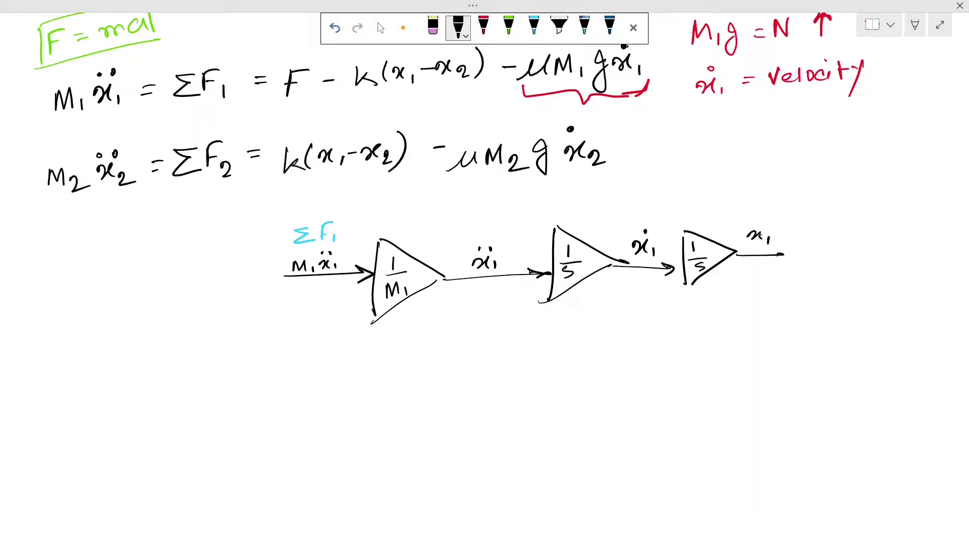
# - Draw a light blue input arrow below the first block chain and label it ΣF₂ in dark blue
pyautogui.click(534, 28)
pyautogui.scroll(-1, 402, 342)
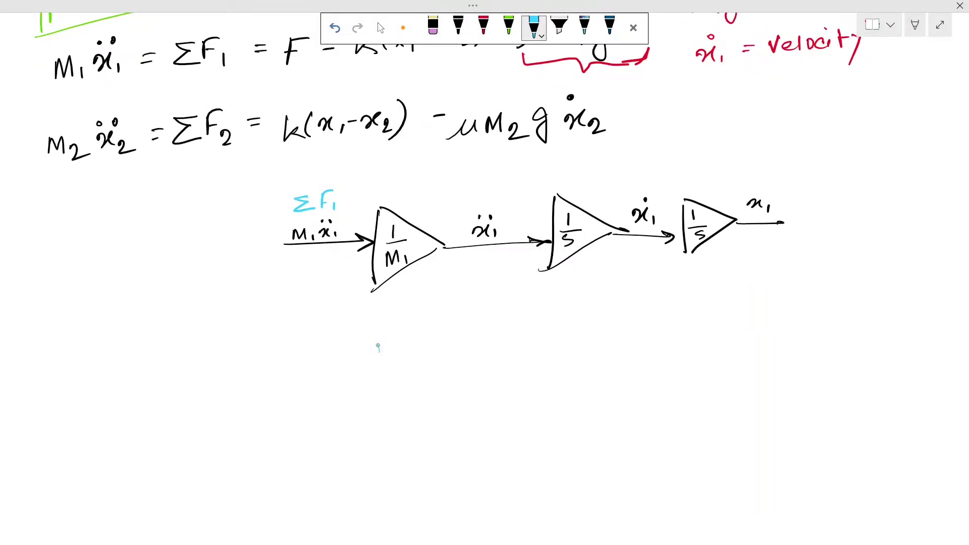
pyautogui.moveTo(290, 373)
pyautogui.mouseDown()
pyautogui.moveTo(368, 369)
pyautogui.moveTo(359, 379)
pyautogui.mouseUp()
pyautogui.moveTo(320, 319); pyautogui.dragTo(306, 325)
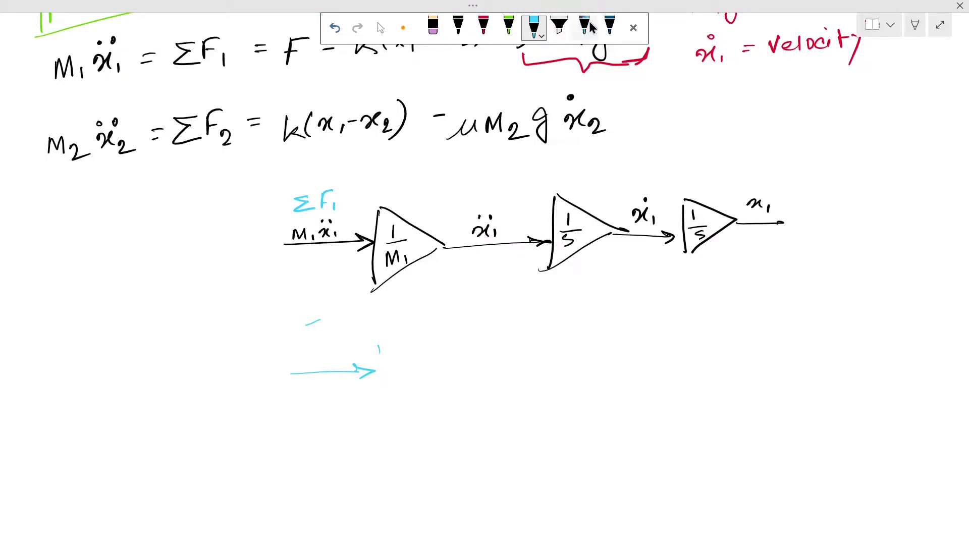
pyautogui.click(609, 26)
pyautogui.moveTo(322, 317)
pyautogui.mouseDown()
pyautogui.moveTo(302, 321)
pyautogui.moveTo(306, 338)
pyautogui.moveTo(343, 314)
pyautogui.moveTo(348, 325)
pyautogui.mouseUp()
pyautogui.moveTo(347, 326); pyautogui.dragTo(362, 337)
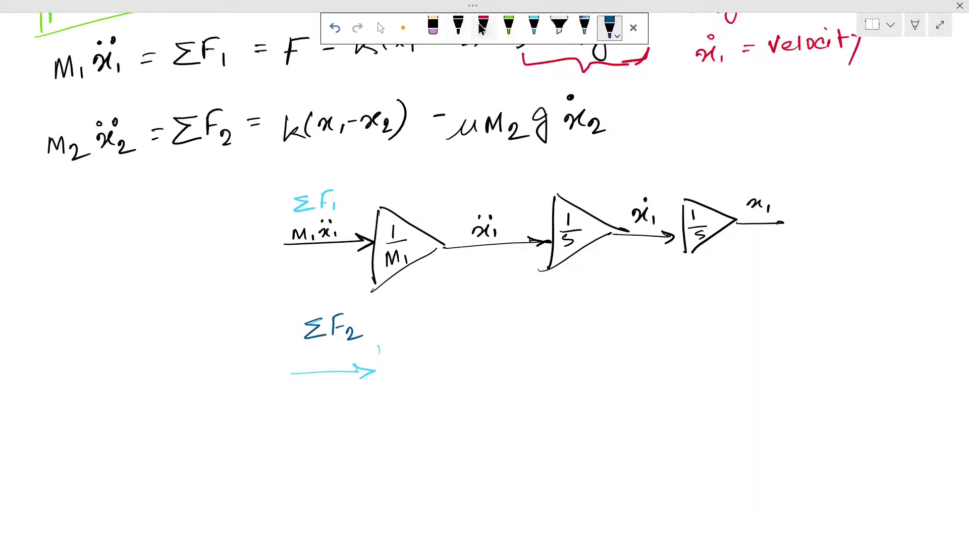
# - Trace over the second chain's input arrow in black and write M₂ẍ₂ on it
pyautogui.click(458, 26)
pyautogui.moveTo(288, 374); pyautogui.dragTo(380, 372)
pyautogui.moveTo(356, 366); pyautogui.dragTo(359, 382)
pyautogui.moveTo(291, 374)
pyautogui.mouseDown()
pyautogui.moveTo(302, 357)
pyautogui.moveTo(306, 370)
pyautogui.moveTo(335, 366)
pyautogui.mouseUp()
pyautogui.moveTo(337, 355); pyautogui.dragTo(351, 370)
pyautogui.click(332, 352)
# - Draw the second chain's 1/M₂ gain and two 1/s integrators, labelling the connecting arrows ẍ₂, ẋ₁ and x₂
pyautogui.moveTo(389, 338); pyautogui.dragTo(393, 407)
pyautogui.moveTo(389, 336); pyautogui.dragTo(454, 355)
pyautogui.moveTo(392, 416); pyautogui.dragTo(448, 365)
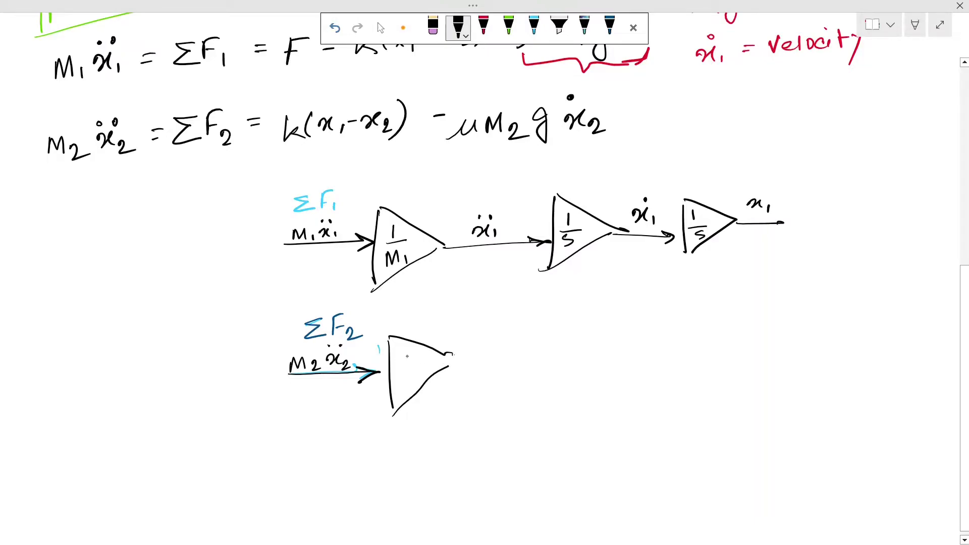
pyautogui.moveTo(410, 349); pyautogui.dragTo(413, 360)
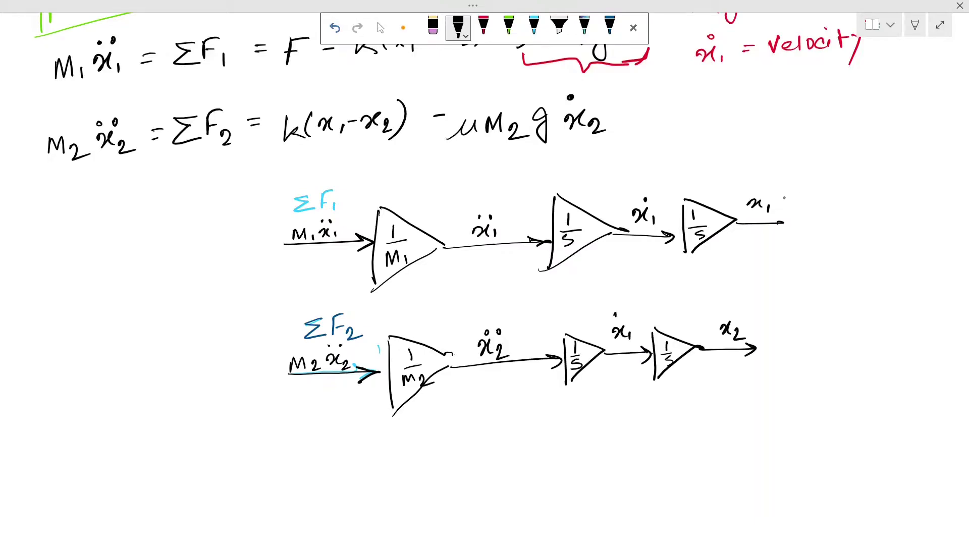
# - Draw a scope block with an inner display at the x₁ and x₂ outputs of the two chains
pyautogui.moveTo(790, 195)
pyautogui.mouseDown()
pyautogui.moveTo(783, 256)
pyautogui.moveTo(858, 189)
pyautogui.moveTo(837, 242)
pyautogui.mouseUp()
pyautogui.moveTo(767, 256); pyautogui.dragTo(827, 245)
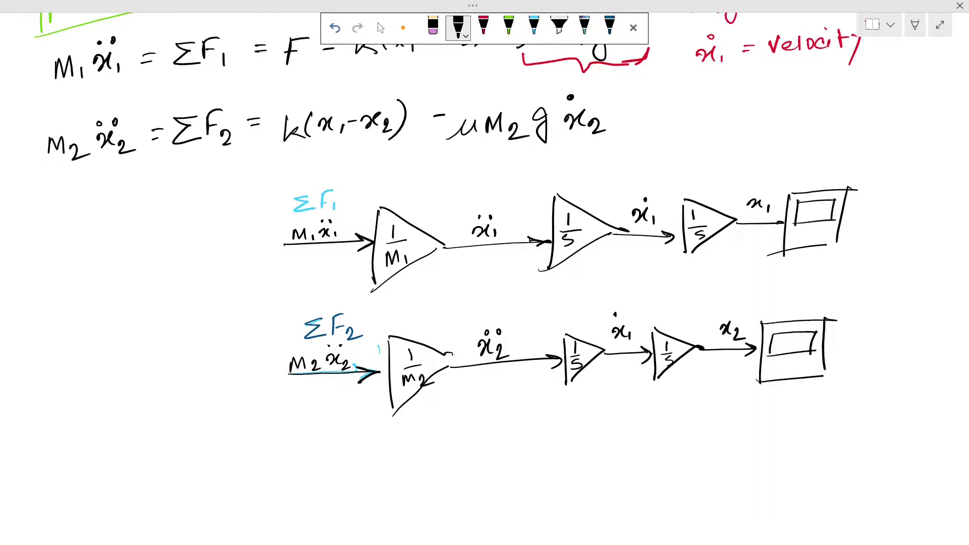
# - Draw a summing junction with + and − signs at the first chain's input and circle F in the M₁ equation
pyautogui.moveTo(285, 240)
pyautogui.mouseDown()
pyautogui.moveTo(272, 230)
pyautogui.moveTo(259, 239)
pyautogui.moveTo(271, 263)
pyautogui.moveTo(284, 237)
pyautogui.moveTo(260, 240)
pyautogui.moveTo(270, 242)
pyautogui.mouseUp()
pyautogui.moveTo(267, 239); pyautogui.dragTo(271, 254)
pyautogui.scroll(-2, 485, 272)
pyautogui.moveTo(247, 118); pyautogui.dragTo(253, 121)
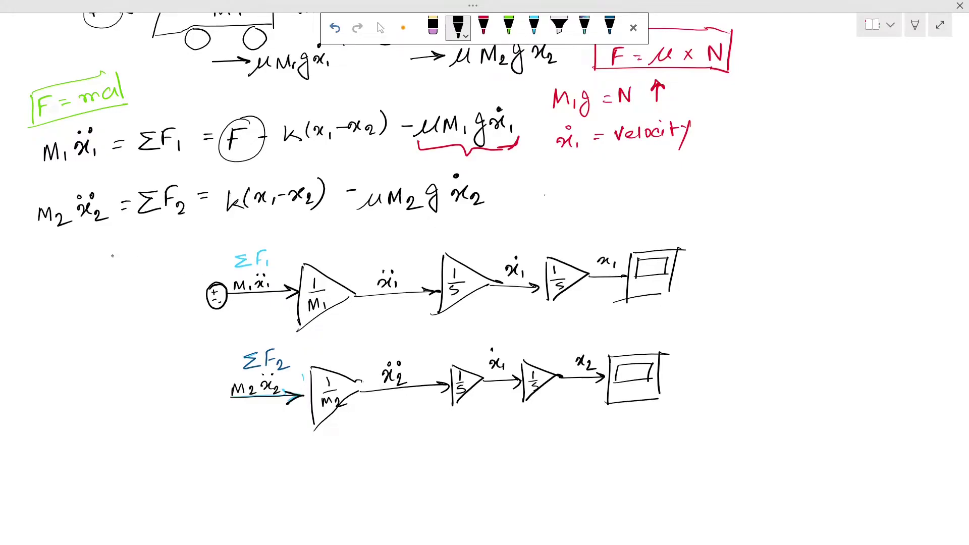
# - Draw a source block with a square-wave input and connect it to the first summing junction with an arrow labelled F
pyautogui.moveTo(105, 258)
pyautogui.mouseDown()
pyautogui.moveTo(103, 293)
pyautogui.moveTo(136, 290)
pyautogui.moveTo(158, 263)
pyautogui.moveTo(197, 274)
pyautogui.moveTo(205, 287)
pyautogui.moveTo(193, 292)
pyautogui.mouseUp()
pyautogui.moveTo(174, 247)
pyautogui.mouseDown()
pyautogui.moveTo(173, 261)
pyautogui.moveTo(184, 243)
pyautogui.mouseUp()
pyautogui.moveTo(174, 252); pyautogui.dragTo(180, 252)
pyautogui.moveTo(21, 280)
pyautogui.mouseDown()
pyautogui.moveTo(28, 268)
pyautogui.moveTo(39, 278)
pyautogui.moveTo(62, 274)
pyautogui.moveTo(71, 260)
pyautogui.moveTo(75, 273)
pyautogui.moveTo(108, 261)
pyautogui.mouseUp()
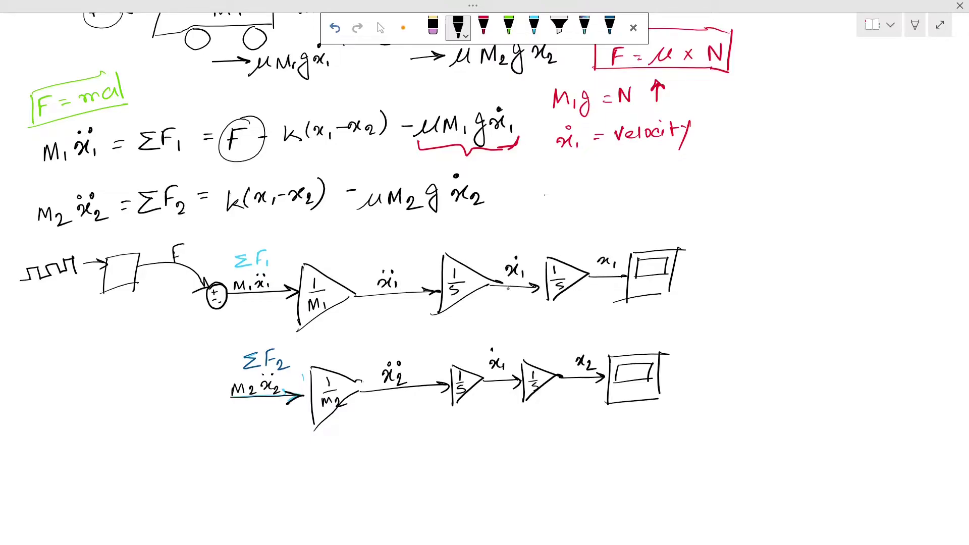
# - Draw a feedback path from ẋ₁ through a μM₁g gain triangle to the first summing junction
pyautogui.moveTo(503, 284)
pyautogui.mouseDown()
pyautogui.moveTo(490, 304)
pyautogui.moveTo(459, 311)
pyautogui.mouseUp()
pyautogui.click(483, 309)
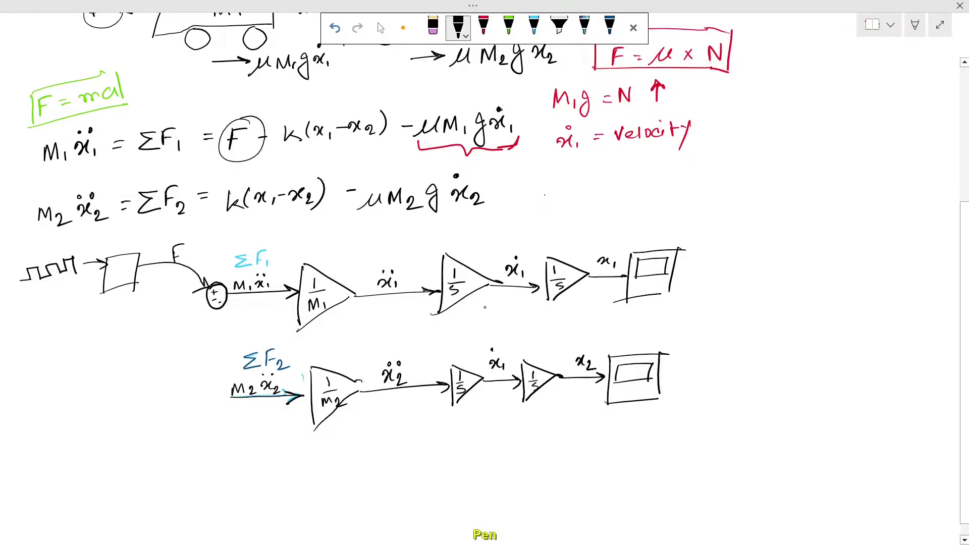
pyautogui.moveTo(504, 286)
pyautogui.mouseDown()
pyautogui.moveTo(489, 317)
pyautogui.moveTo(211, 342)
pyautogui.mouseUp()
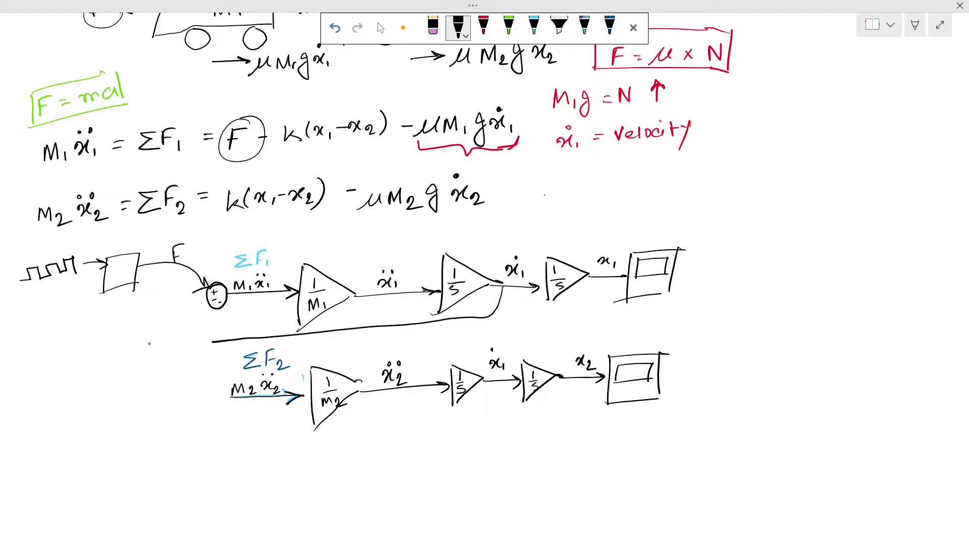
pyautogui.moveTo(153, 347)
pyautogui.mouseDown()
pyautogui.moveTo(147, 361)
pyautogui.moveTo(156, 348)
pyautogui.moveTo(175, 355)
pyautogui.mouseUp()
pyautogui.moveTo(179, 348); pyautogui.dragTo(179, 355)
pyautogui.moveTo(193, 341); pyautogui.dragTo(189, 360)
pyautogui.moveTo(208, 326)
pyautogui.mouseDown()
pyautogui.moveTo(209, 360)
pyautogui.moveTo(187, 332)
pyautogui.moveTo(133, 357)
pyautogui.moveTo(187, 362)
pyautogui.moveTo(214, 353)
pyautogui.mouseUp()
pyautogui.click(224, 342)
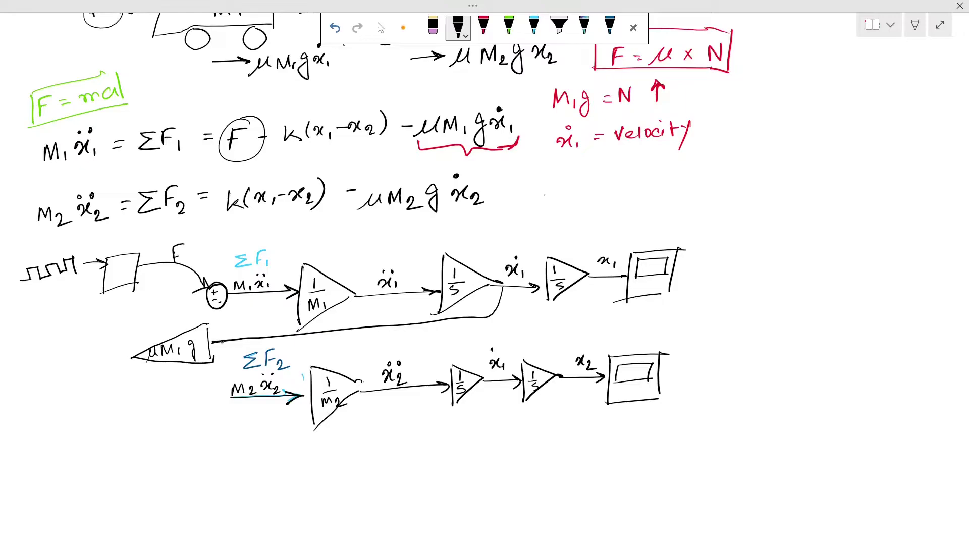
pyautogui.moveTo(132, 359)
pyautogui.mouseDown()
pyautogui.moveTo(122, 359)
pyautogui.moveTo(135, 331)
pyautogui.moveTo(207, 305)
pyautogui.moveTo(200, 311)
pyautogui.mouseUp()
# - Branch x₁ and x₂ from the chain outputs into a subtraction block, marking the x₁ input + and the x₂ input −
pyautogui.moveTo(600, 277); pyautogui.dragTo(602, 279)
pyautogui.moveTo(569, 374); pyautogui.dragTo(562, 409)
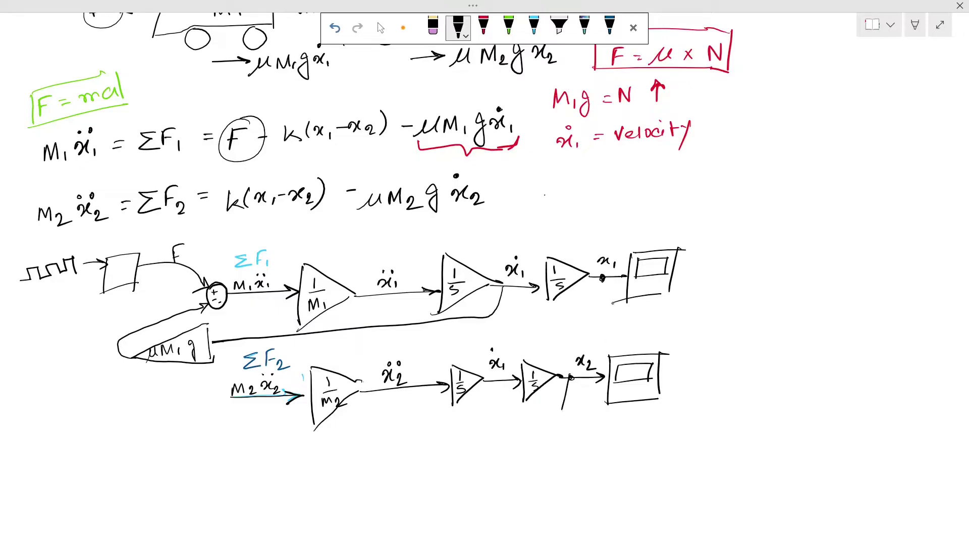
pyautogui.moveTo(602, 277)
pyautogui.mouseDown()
pyautogui.moveTo(604, 315)
pyautogui.moveTo(680, 335)
pyautogui.moveTo(672, 402)
pyautogui.moveTo(567, 425)
pyautogui.mouseUp()
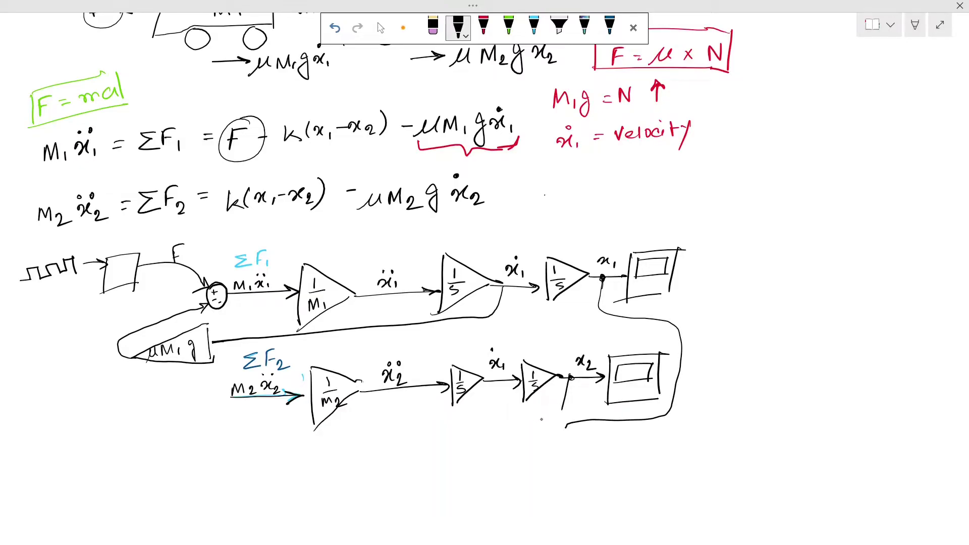
pyautogui.moveTo(525, 415)
pyautogui.mouseDown()
pyautogui.moveTo(523, 451)
pyautogui.moveTo(480, 460)
pyautogui.mouseUp()
pyautogui.moveTo(481, 419)
pyautogui.mouseDown()
pyautogui.moveTo(523, 415)
pyautogui.moveTo(480, 464)
pyautogui.mouseUp()
pyautogui.moveTo(533, 439); pyautogui.dragTo(532, 449)
pyautogui.moveTo(529, 444)
pyautogui.mouseDown()
pyautogui.moveTo(555, 444)
pyautogui.moveTo(537, 417)
pyautogui.moveTo(556, 413)
pyautogui.mouseUp()
# - Draw a ± summing junction on the second chain and route the subtraction output, labelled x₁−x₂, through a k gain to the first junction
pyautogui.moveTo(482, 439)
pyautogui.mouseDown()
pyautogui.moveTo(232, 451)
pyautogui.moveTo(151, 427)
pyautogui.moveTo(117, 383)
pyautogui.moveTo(118, 347)
pyautogui.moveTo(218, 310)
pyautogui.mouseUp()
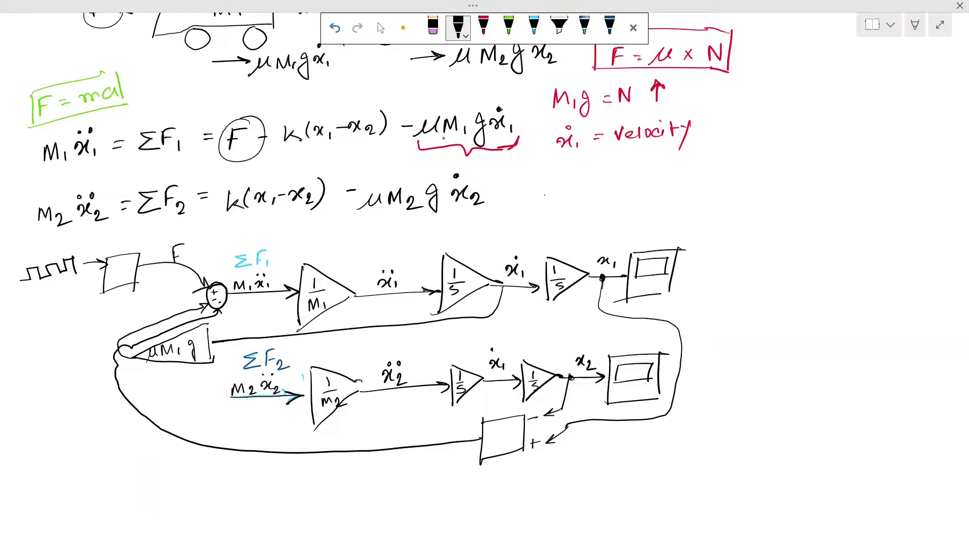
pyautogui.press('F11')
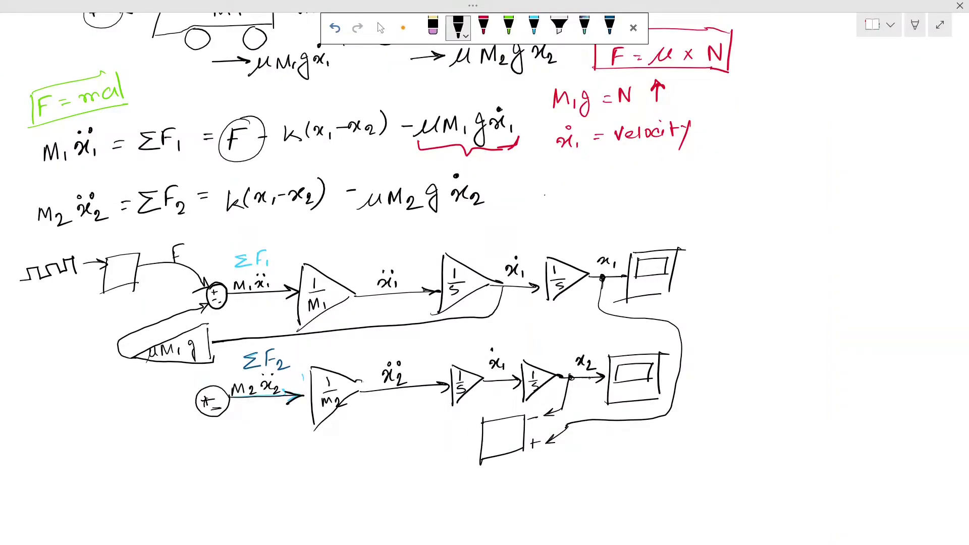
pyautogui.moveTo(479, 440)
pyautogui.mouseDown()
pyautogui.moveTo(434, 440)
pyautogui.moveTo(440, 475)
pyautogui.moveTo(487, 485)
pyautogui.mouseUp()
pyautogui.moveTo(381, 430)
pyautogui.mouseDown()
pyautogui.moveTo(376, 475)
pyautogui.moveTo(333, 449)
pyautogui.moveTo(370, 475)
pyautogui.mouseUp()
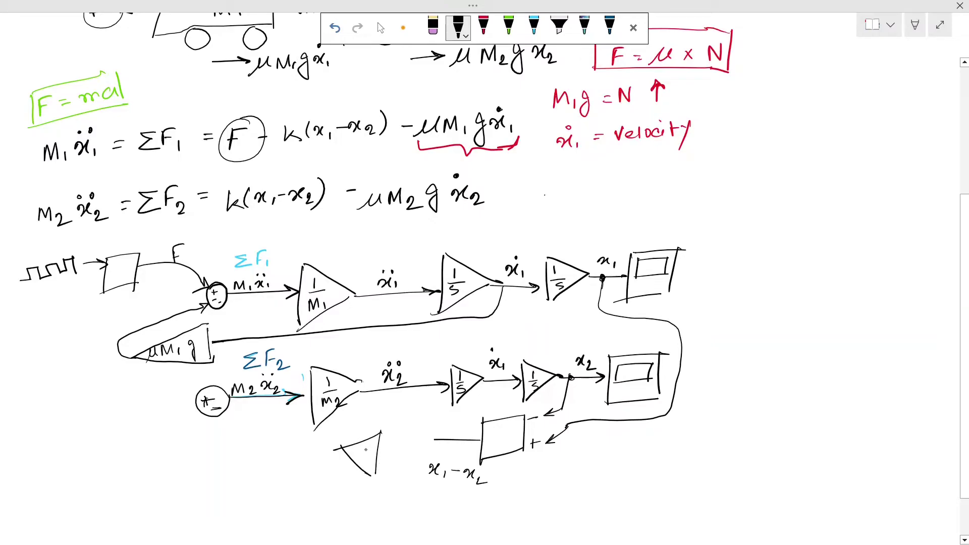
pyautogui.moveTo(359, 447)
pyautogui.mouseDown()
pyautogui.moveTo(368, 460)
pyautogui.moveTo(434, 440)
pyautogui.mouseUp()
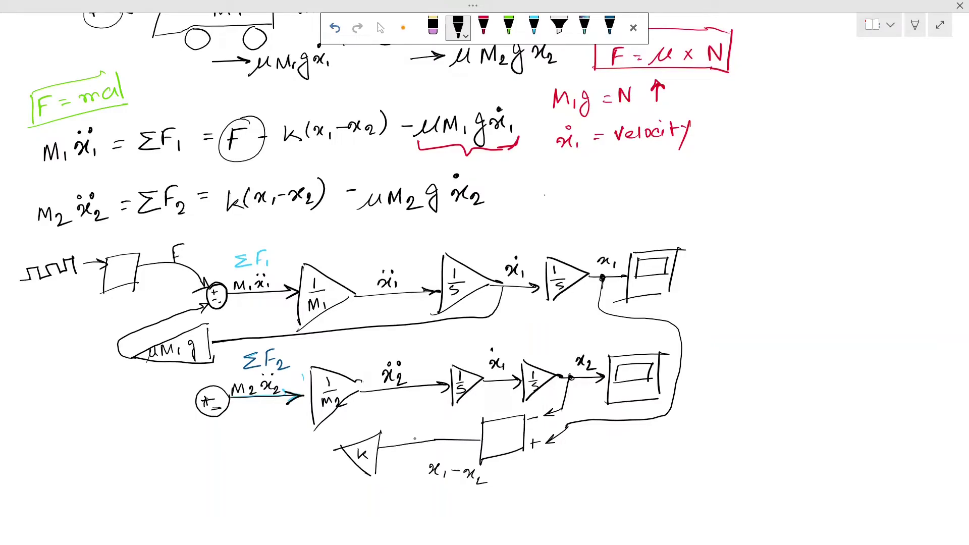
pyautogui.moveTo(342, 447)
pyautogui.mouseDown()
pyautogui.moveTo(202, 452)
pyautogui.moveTo(124, 441)
pyautogui.moveTo(107, 376)
pyautogui.moveTo(113, 350)
pyautogui.moveTo(216, 309)
pyautogui.mouseUp()
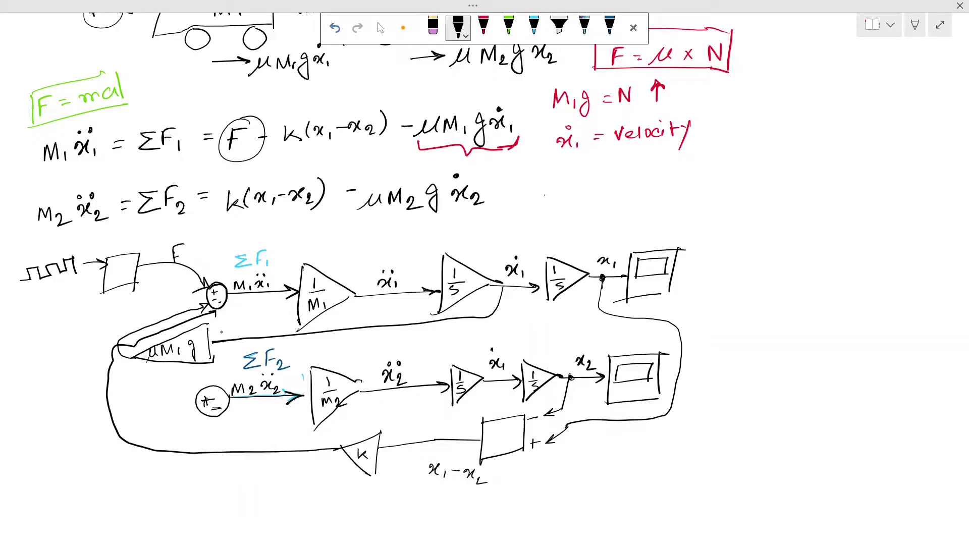
# - Write k(x₁−x₁) below the k gain's output line and branch that line with an arrow into the second summing junction
pyautogui.moveTo(208, 473)
pyautogui.mouseDown()
pyautogui.moveTo(209, 488)
pyautogui.moveTo(237, 488)
pyautogui.mouseUp()
pyautogui.moveTo(242, 475)
pyautogui.mouseDown()
pyautogui.moveTo(236, 486)
pyautogui.moveTo(247, 488)
pyautogui.mouseUp()
pyautogui.moveTo(253, 477); pyautogui.dragTo(268, 486)
pyautogui.moveTo(275, 473)
pyautogui.mouseDown()
pyautogui.moveTo(268, 485)
pyautogui.moveTo(279, 488)
pyautogui.mouseUp()
pyautogui.moveTo(280, 467); pyautogui.dragTo(282, 491)
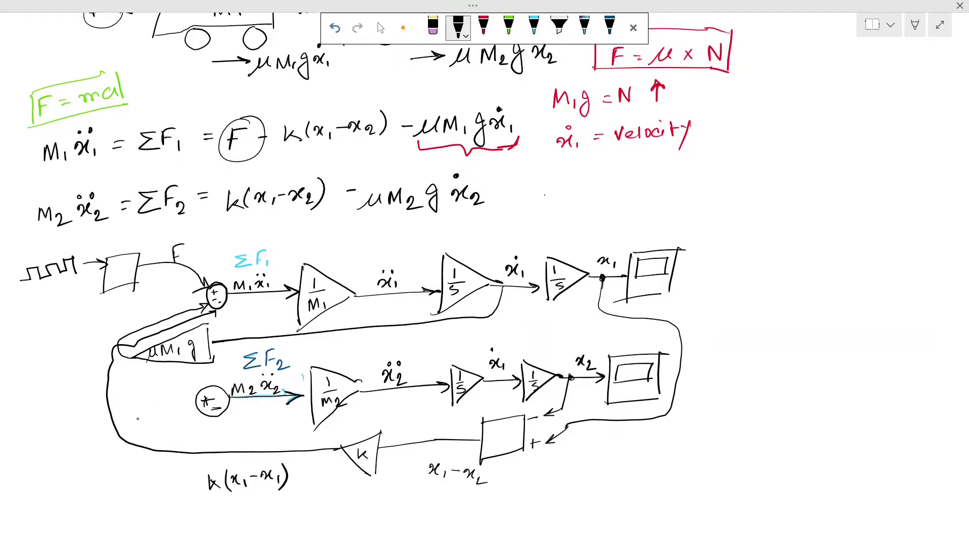
pyautogui.moveTo(110, 413); pyautogui.dragTo(196, 403)
# - Correct the second chain's velocity label to ẋ₂ and feed it back through a μM₂g gain to the second summing junction
pyautogui.moveTo(498, 360); pyautogui.dragTo(507, 368)
pyautogui.moveTo(493, 382)
pyautogui.mouseDown()
pyautogui.moveTo(482, 406)
pyautogui.moveTo(428, 414)
pyautogui.moveTo(427, 401)
pyautogui.moveTo(429, 430)
pyautogui.moveTo(391, 421)
pyautogui.moveTo(408, 426)
pyautogui.moveTo(419, 417)
pyautogui.moveTo(412, 428)
pyautogui.moveTo(426, 435)
pyautogui.mouseUp()
pyautogui.moveTo(363, 421)
pyautogui.mouseDown()
pyautogui.moveTo(292, 437)
pyautogui.moveTo(242, 435)
pyautogui.moveTo(227, 416)
pyautogui.moveTo(236, 421)
pyautogui.mouseUp()
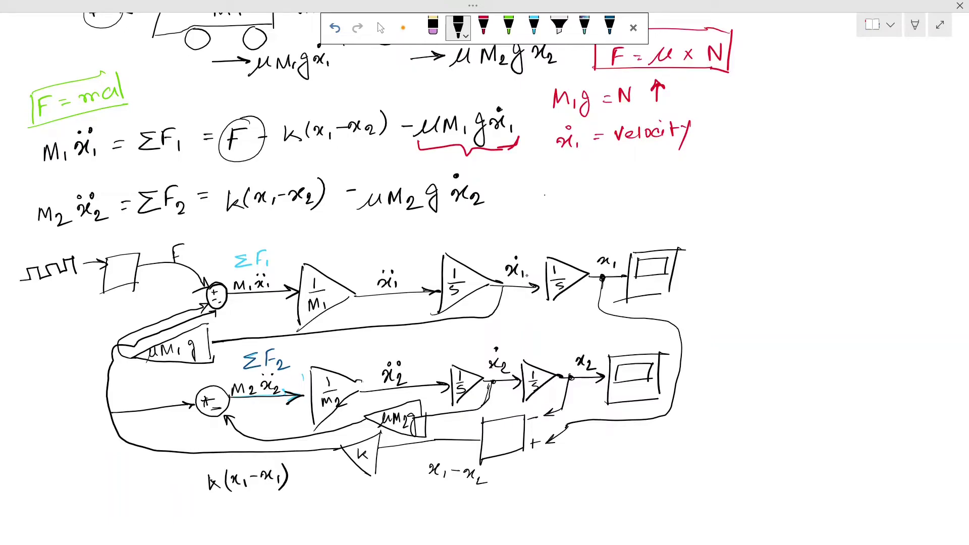
# - Branch the ẋ₁ signal upward to a new scope block with an inner display
pyautogui.moveTo(526, 285)
pyautogui.mouseDown()
pyautogui.moveTo(546, 224)
pyautogui.moveTo(557, 217)
pyautogui.moveTo(569, 241)
pyautogui.mouseUp()
pyautogui.moveTo(570, 198)
pyautogui.mouseDown()
pyautogui.moveTo(614, 191)
pyautogui.moveTo(613, 232)
pyautogui.mouseUp()
pyautogui.moveTo(574, 201); pyautogui.dragTo(607, 222)
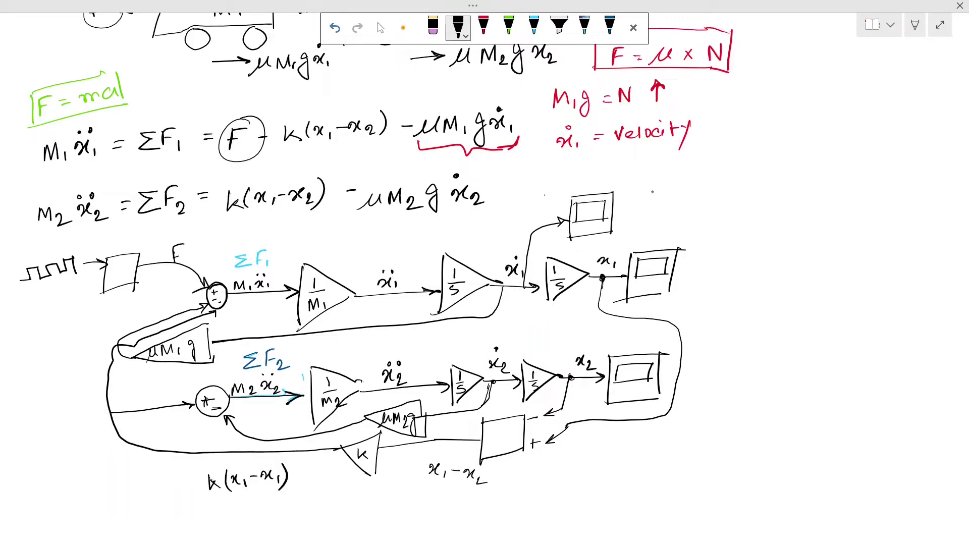
# - Underline the square-wave input and sketch a larger square wave labelled F beside the red friction notes
pyautogui.moveTo(29, 293); pyautogui.dragTo(79, 273)
pyautogui.moveTo(37, 298); pyautogui.dragTo(72, 280)
pyautogui.moveTo(743, 154)
pyautogui.mouseDown()
pyautogui.moveTo(790, 133)
pyautogui.moveTo(804, 175)
pyautogui.moveTo(838, 136)
pyautogui.moveTo(865, 176)
pyautogui.moveTo(872, 138)
pyautogui.mouseUp()
pyautogui.moveTo(815, 94)
pyautogui.mouseDown()
pyautogui.moveTo(814, 116)
pyautogui.moveTo(836, 94)
pyautogui.mouseUp()
pyautogui.moveTo(815, 106); pyautogui.dragTo(829, 105)
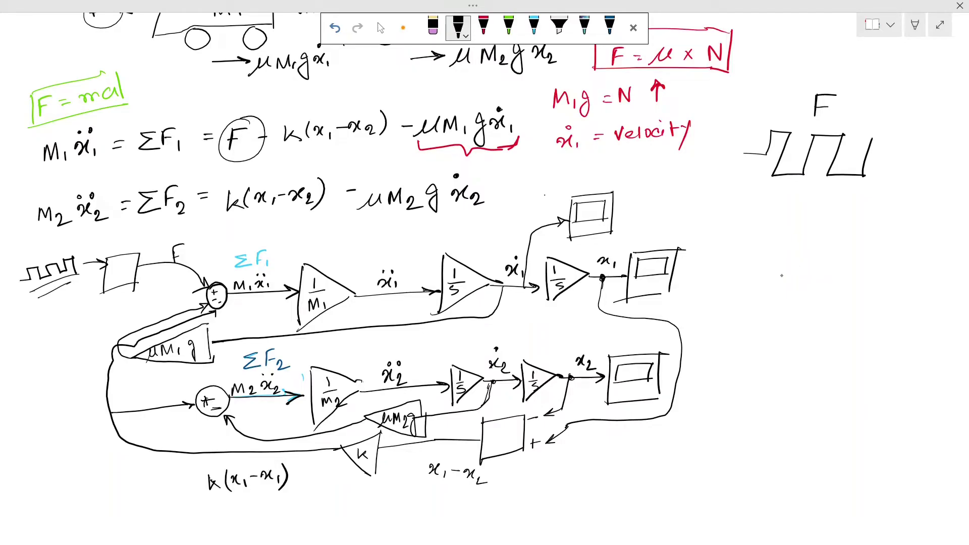
# - Draw a horizontal travel path from a start dot in the empty area beside the diagram, with a return arrow below it
pyautogui.moveTo(869, 273); pyautogui.dragTo(868, 273)
pyautogui.hscroll(5, 504, 272)
pyautogui.moveTo(577, 292); pyautogui.dragTo(749, 294)
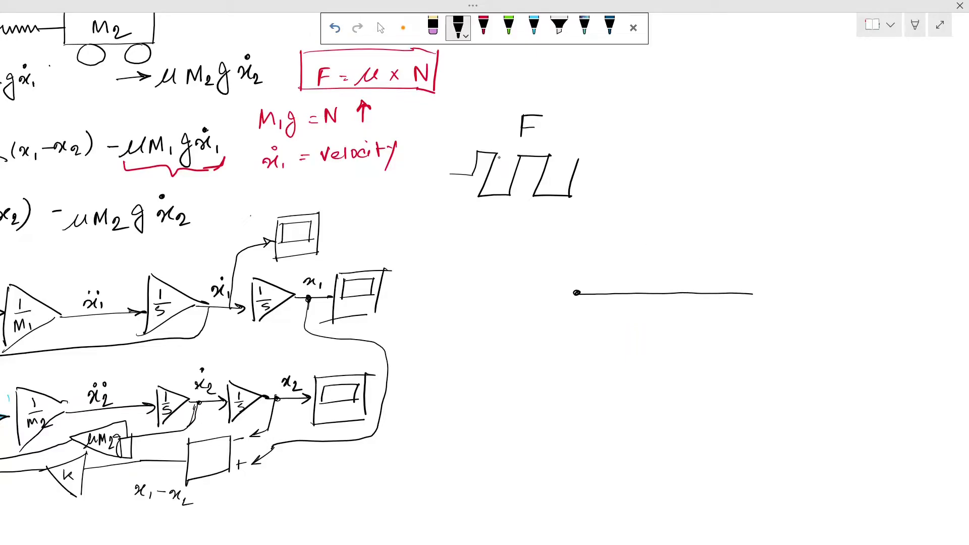
pyautogui.moveTo(755, 336)
pyautogui.mouseDown()
pyautogui.moveTo(581, 341)
pyautogui.moveTo(598, 343)
pyautogui.mouseUp()
pyautogui.moveTo(576, 292); pyautogui.dragTo(752, 293)
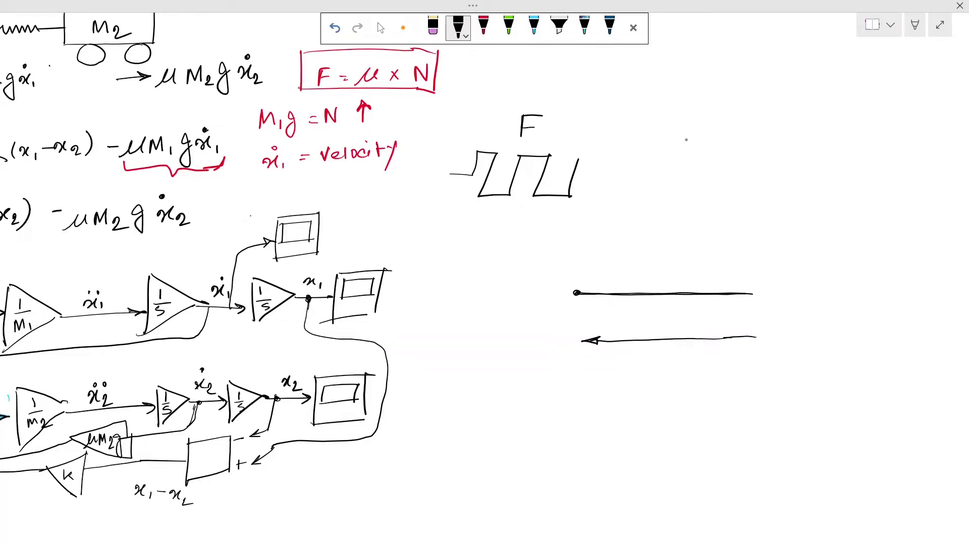
# - Sketch two response curves on axes, each rising to a plateau and falling below the axis, and mark the path's end with a dot and return arrowhead
pyautogui.moveTo(687, 113); pyautogui.dragTo(676, 195)
pyautogui.moveTo(690, 156); pyautogui.dragTo(800, 162)
pyautogui.moveTo(681, 154)
pyautogui.mouseDown()
pyautogui.moveTo(688, 129)
pyautogui.moveTo(721, 115)
pyautogui.mouseUp()
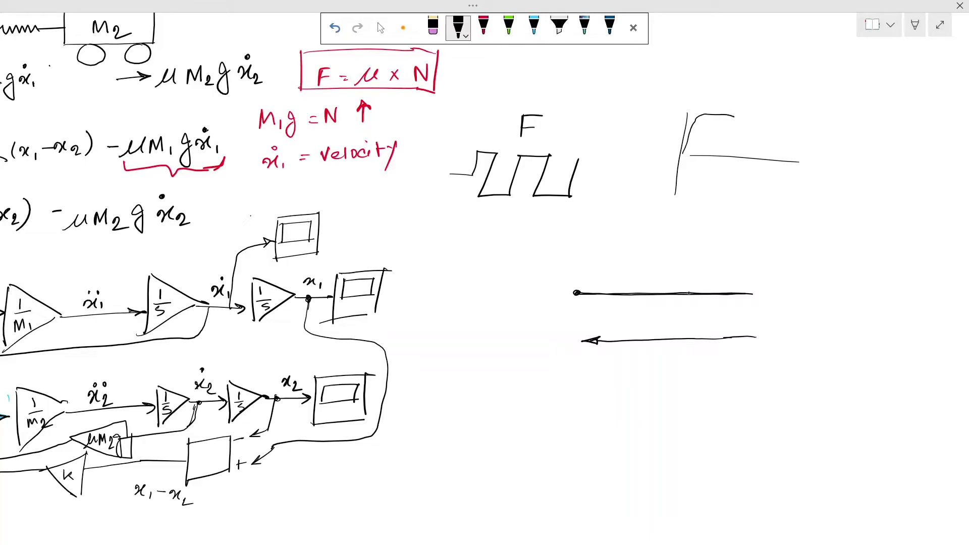
pyautogui.moveTo(753, 291); pyautogui.dragTo(755, 293)
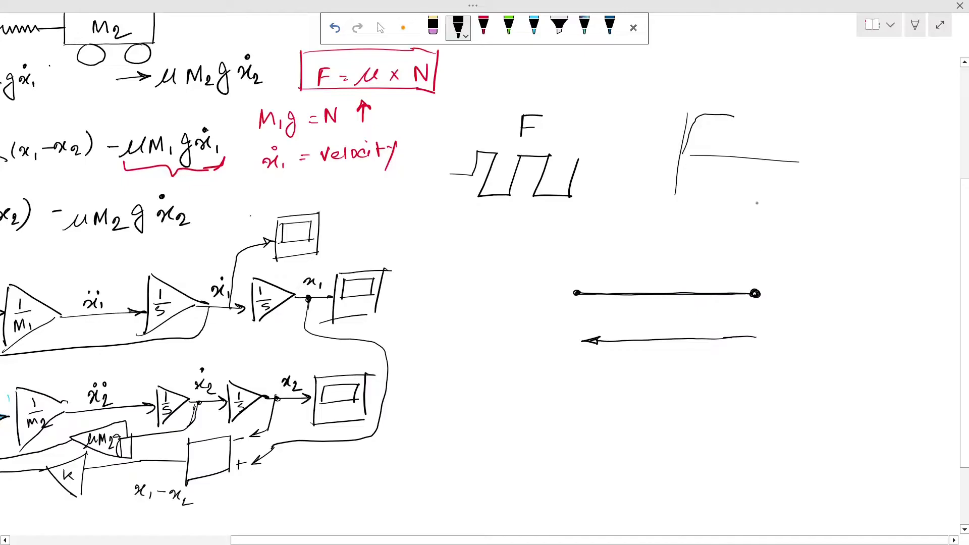
pyautogui.moveTo(755, 293)
pyautogui.mouseDown()
pyautogui.moveTo(734, 293)
pyautogui.moveTo(749, 303)
pyautogui.mouseUp()
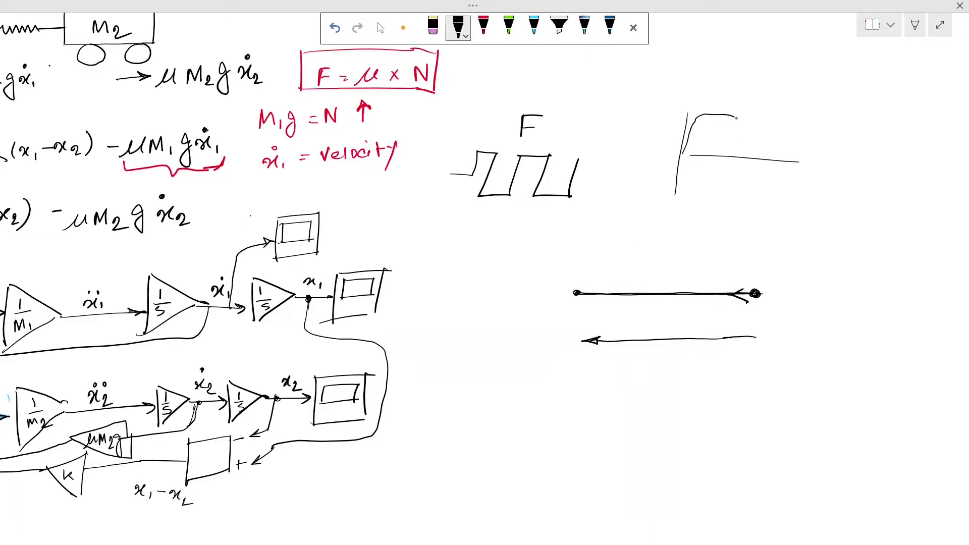
pyautogui.moveTo(735, 116)
pyautogui.mouseDown()
pyautogui.moveTo(721, 200)
pyautogui.moveTo(778, 206)
pyautogui.mouseUp()
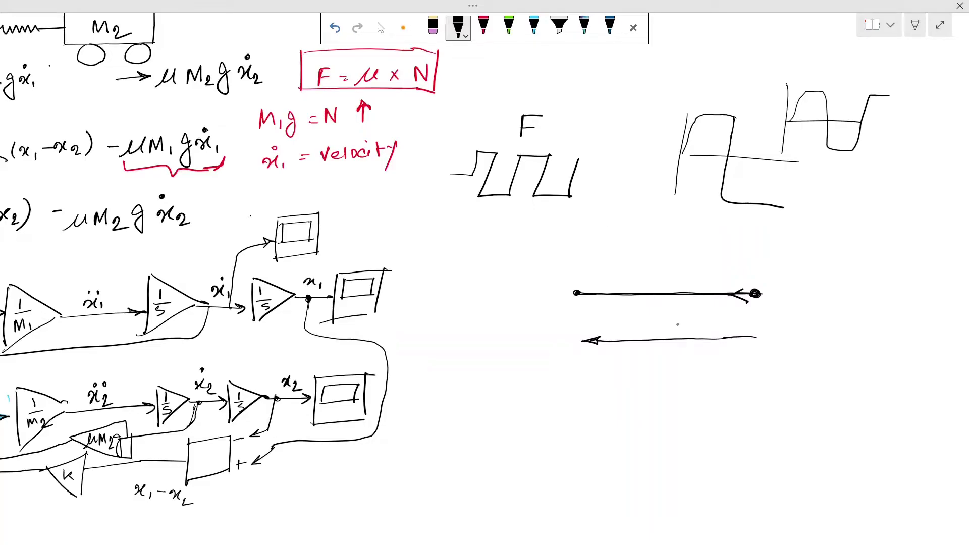
# - Switch to Simulink, create a blank model and add a Sum block
pyautogui.click(381, 28)
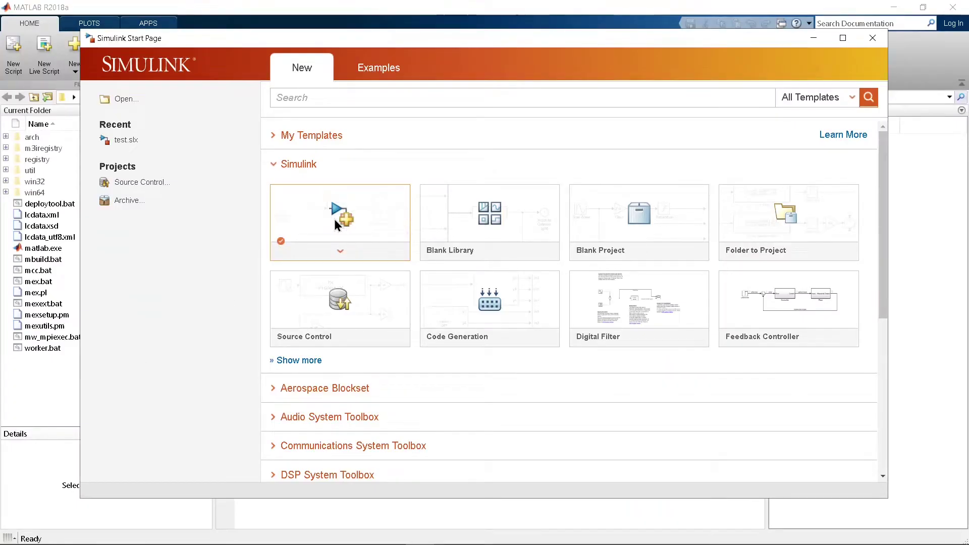
pyautogui.click(333, 216)
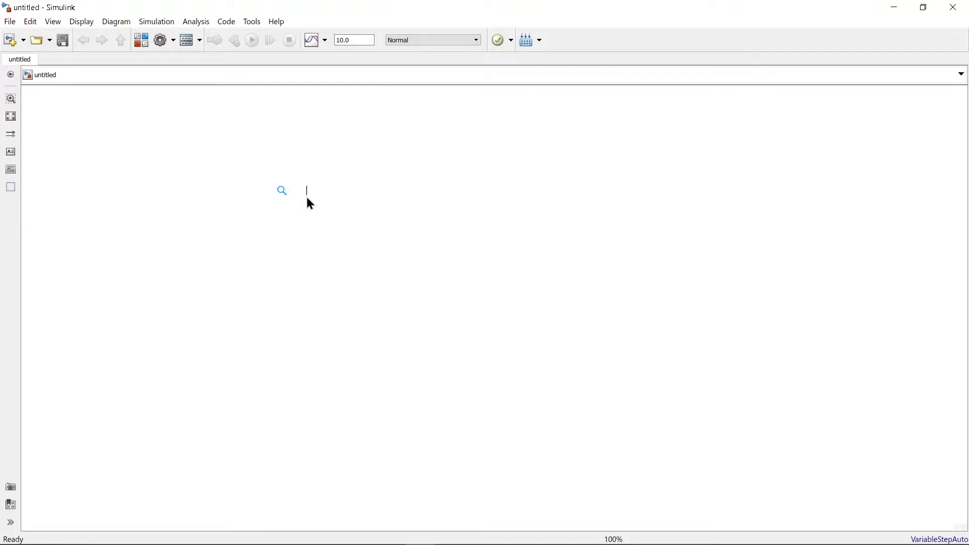
pyautogui.write('sum')
pyautogui.press('Return')
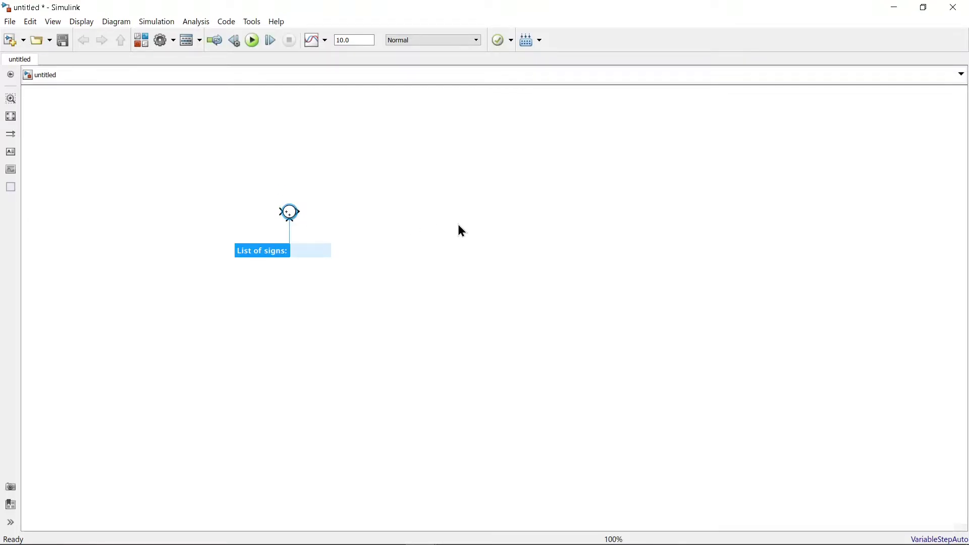
# - Add a Gain block, align it with the Sum block, enlarge it and connect the Sum output to its input
pyautogui.doubleClick(431, 225)
pyautogui.write('gain')
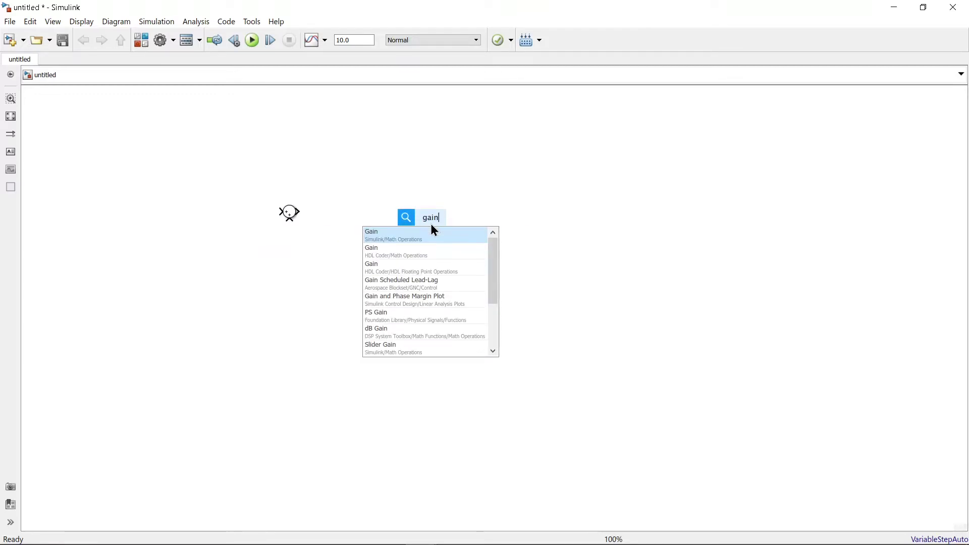
pyautogui.press('Return')
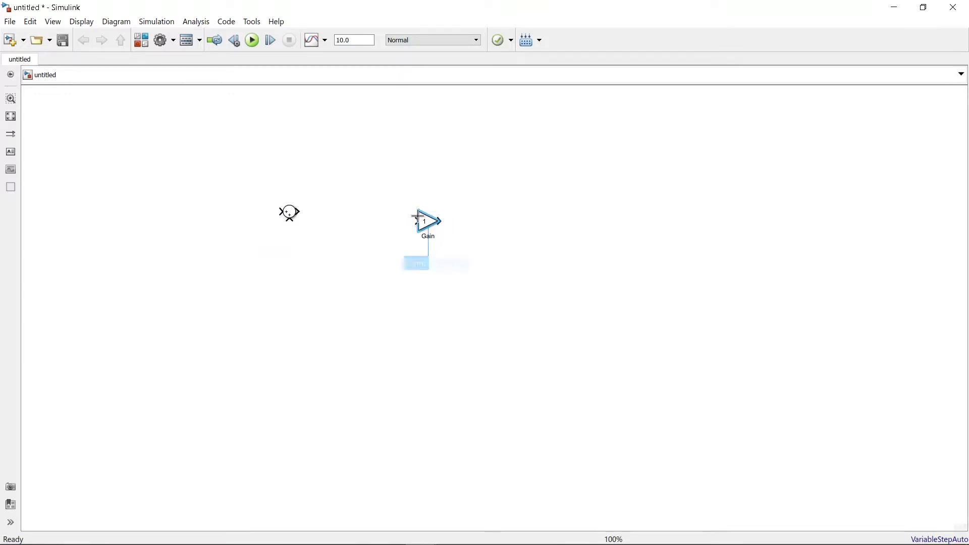
pyautogui.moveTo(425, 230); pyautogui.dragTo(381, 221)
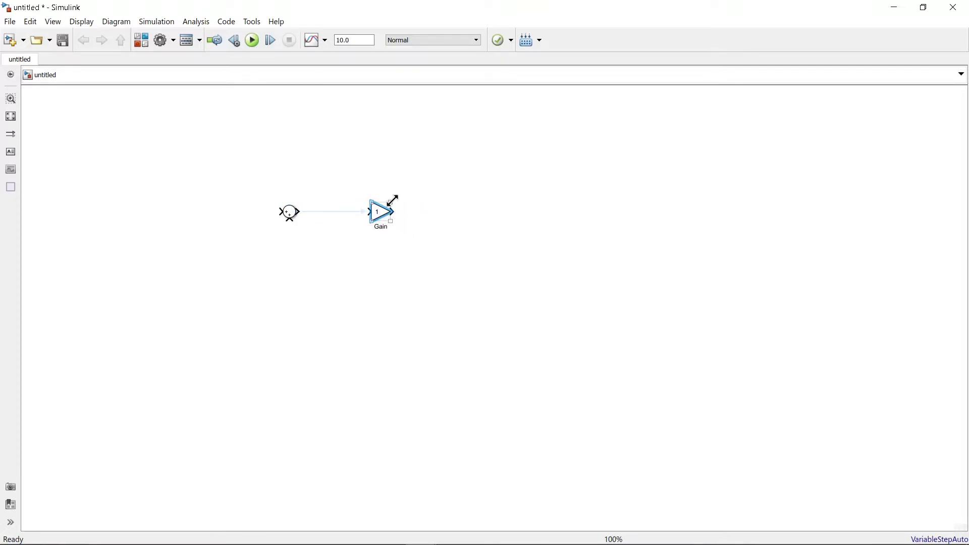
pyautogui.moveTo(392, 200); pyautogui.dragTo(426, 184)
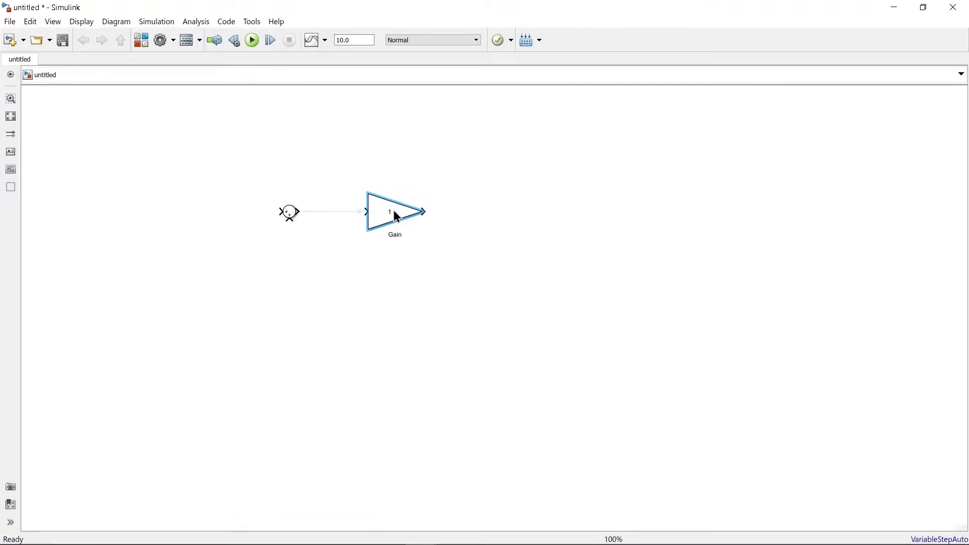
pyautogui.click(302, 212)
pyautogui.click(400, 218)
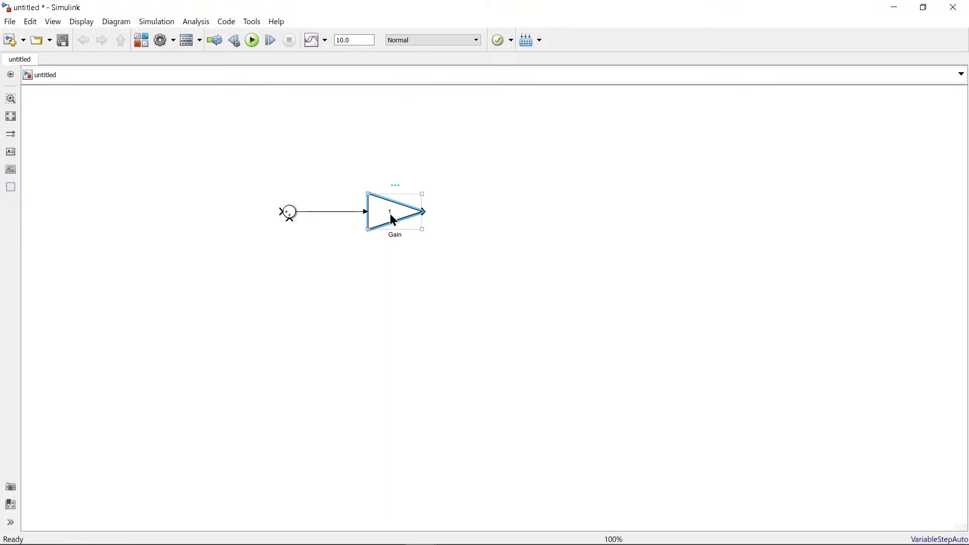
# - Set the Gain block's gain to 1/M1
pyautogui.doubleClick(394, 221)
pyautogui.click(453, 205)
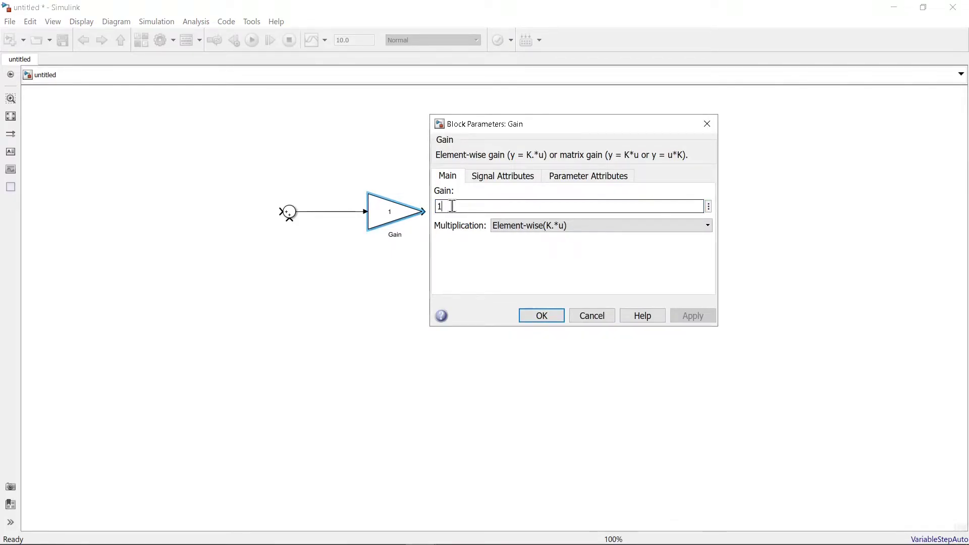
pyautogui.write('M1')
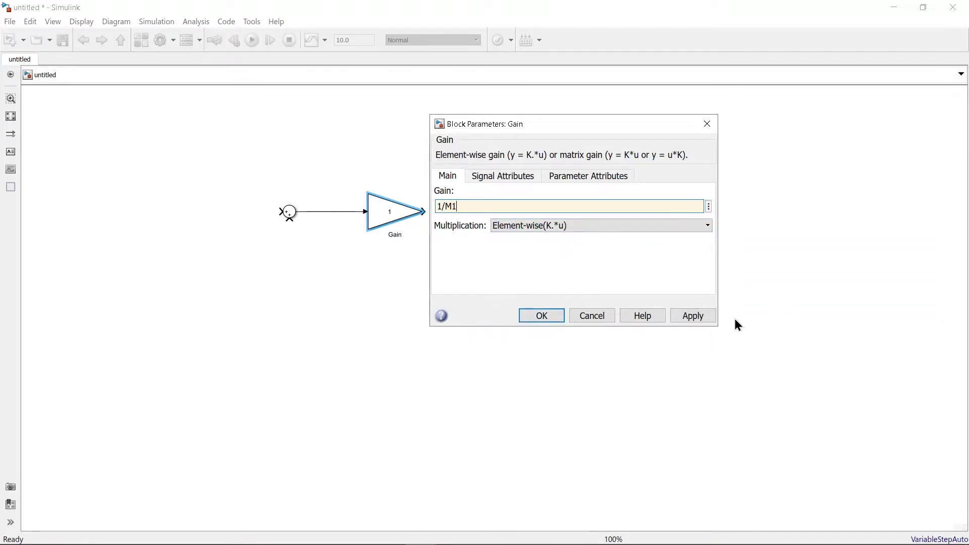
pyautogui.click(538, 316)
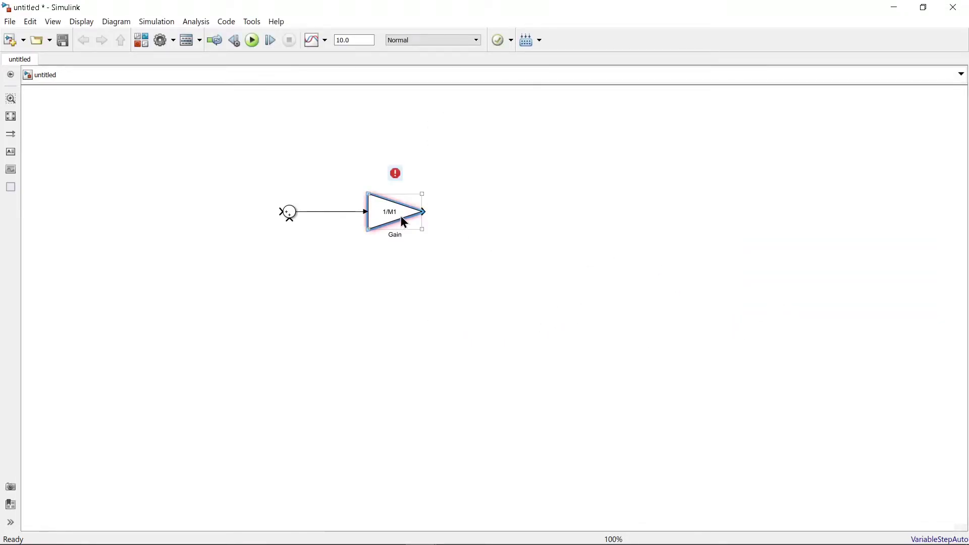
pyautogui.click(415, 215)
# - Add an Integrator block beyond the 1/M1 Gain block and align it with the gain's output
pyautogui.doubleClick(520, 233)
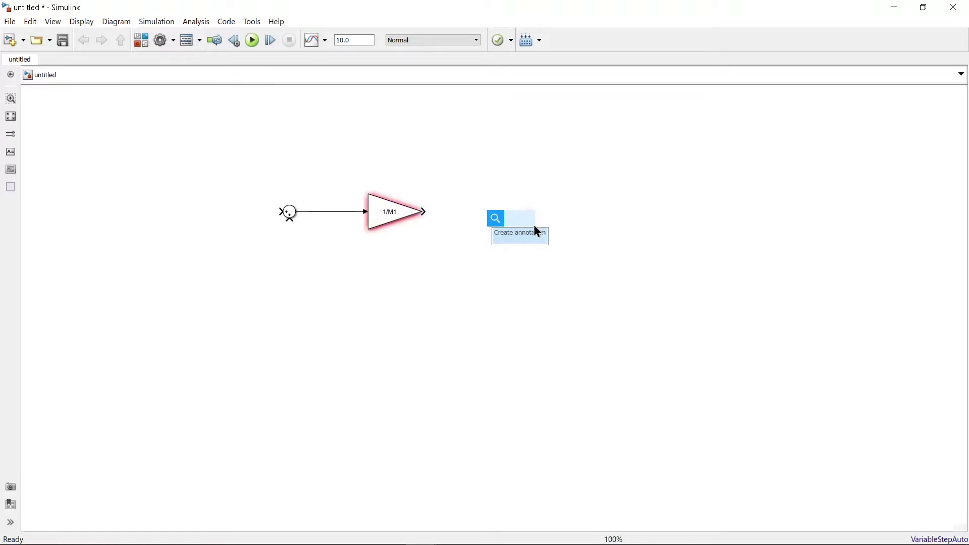
pyautogui.write('inti')
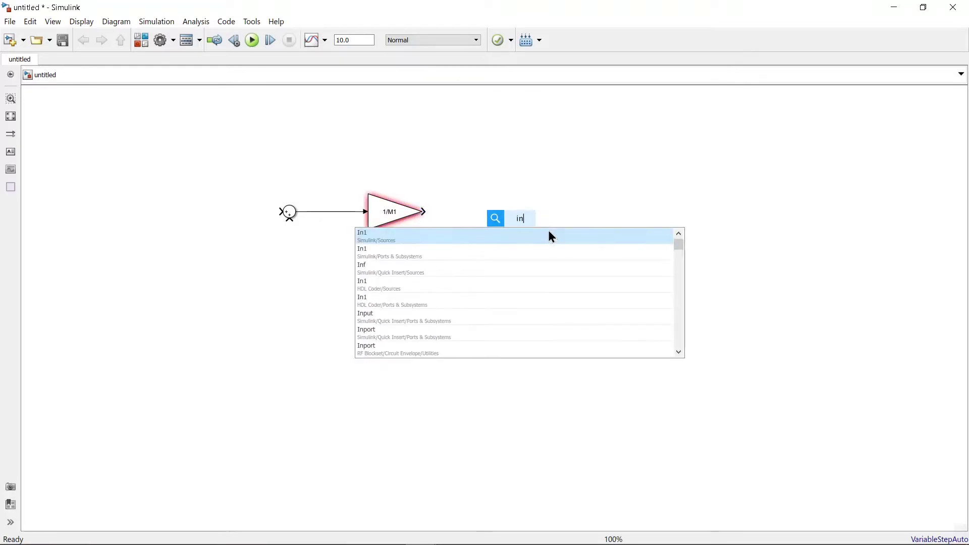
pyautogui.press('BackSpace')
pyautogui.write('eg')
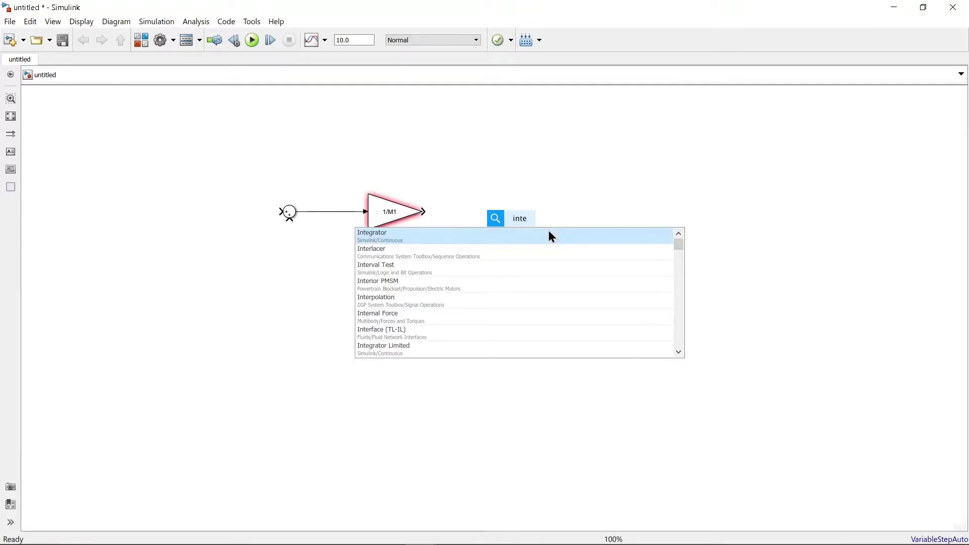
pyautogui.press('Return')
pyautogui.moveTo(520, 228); pyautogui.dragTo(509, 213)
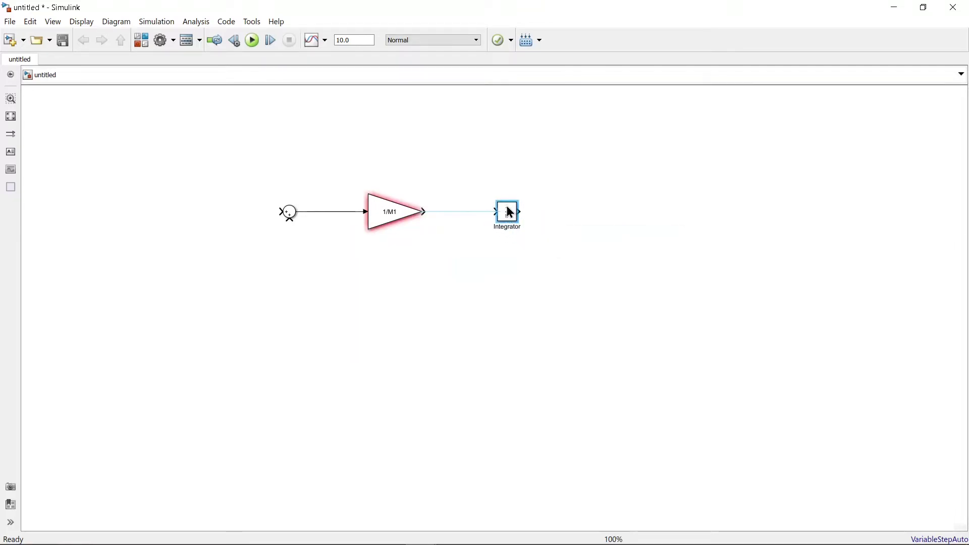
# - Duplicate the Integrator and connect the gain output through both integrators in series
pyautogui.hotkey('ctrl', 'c')
pyautogui.hotkey('ctrl', 'v')
pyautogui.click(455, 212)
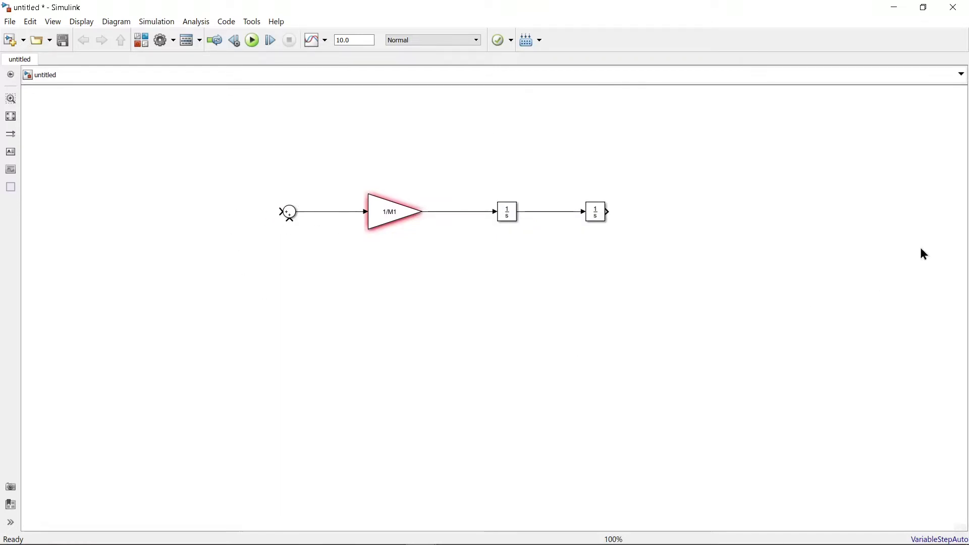
# - Duplicate the whole Sum, Gain and double-Integrator chain and align the copy below the original
pyautogui.moveTo(264, 162); pyautogui.dragTo(662, 254)
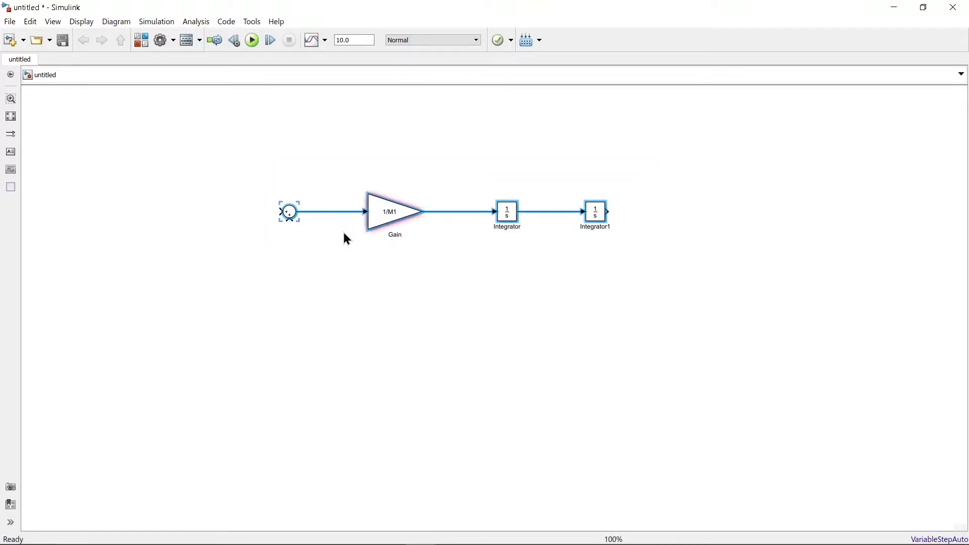
pyautogui.hotkey('ctrl', 'c')
pyautogui.hotkey('ctrl', 'v')
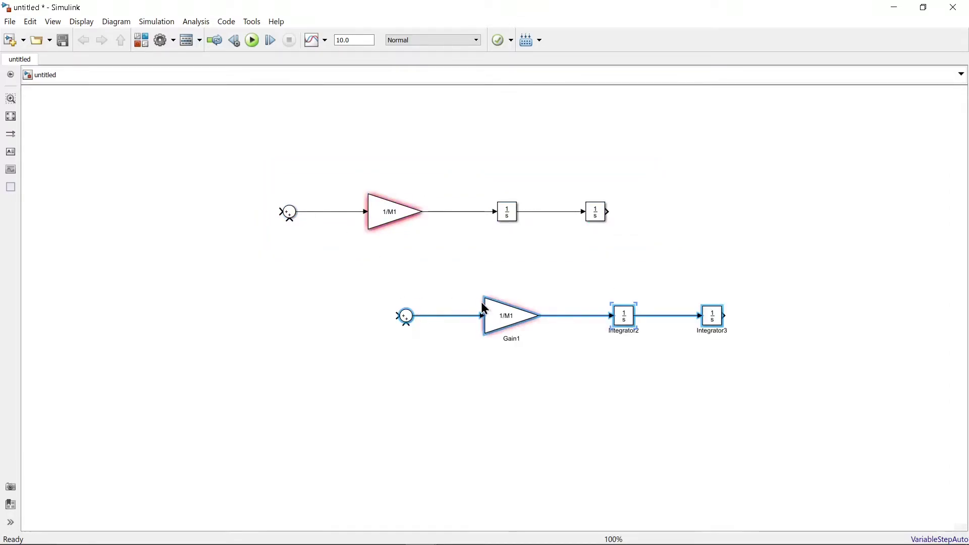
pyautogui.moveTo(484, 313); pyautogui.dragTo(354, 312)
# - Set the lower chain's Gain block to 1/M2
pyautogui.doubleClick(350, 300)
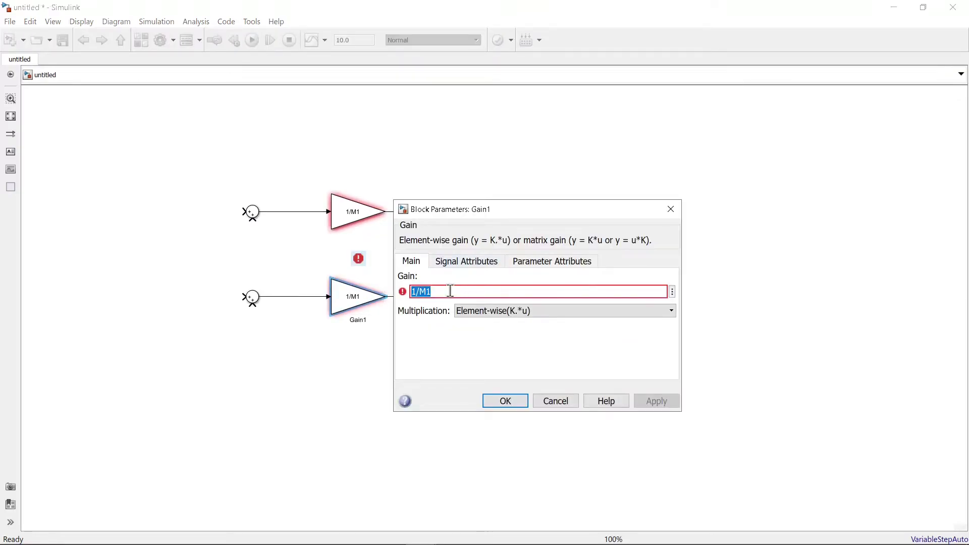
pyautogui.click(449, 291)
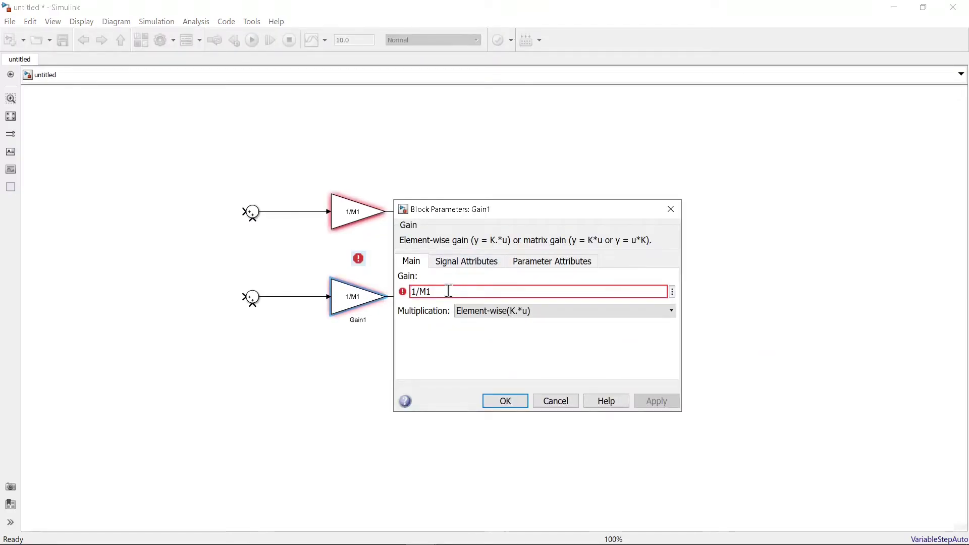
pyautogui.press('BackSpace')
pyautogui.write('2')
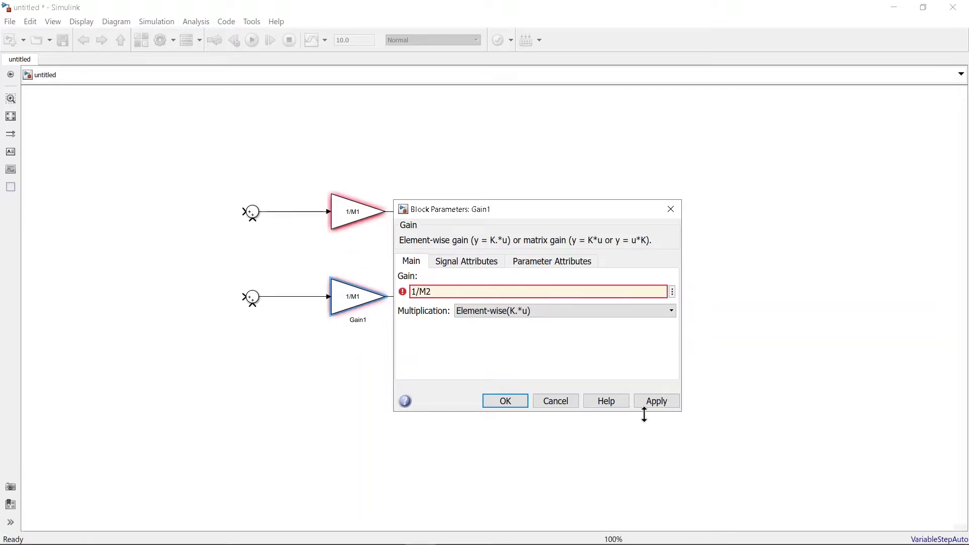
pyautogui.click(654, 400)
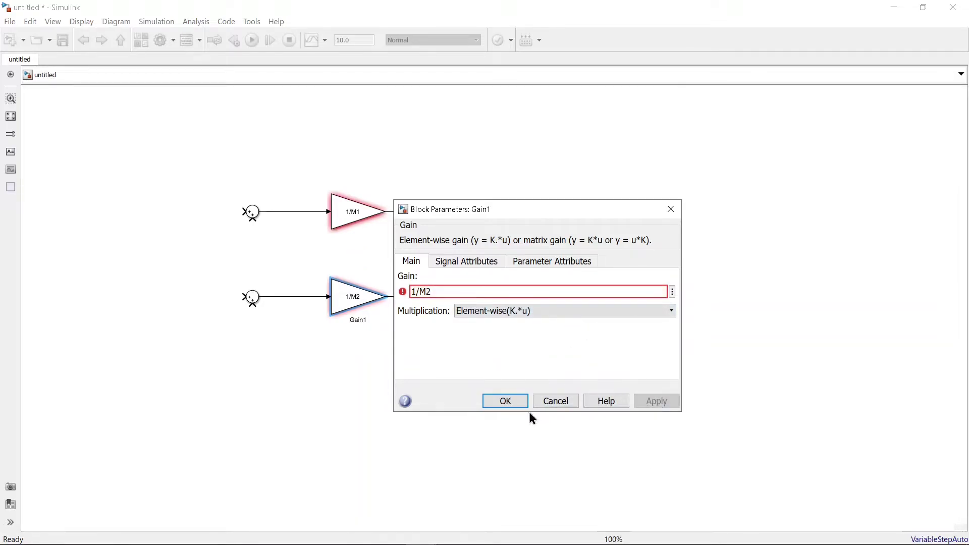
pyautogui.click(504, 402)
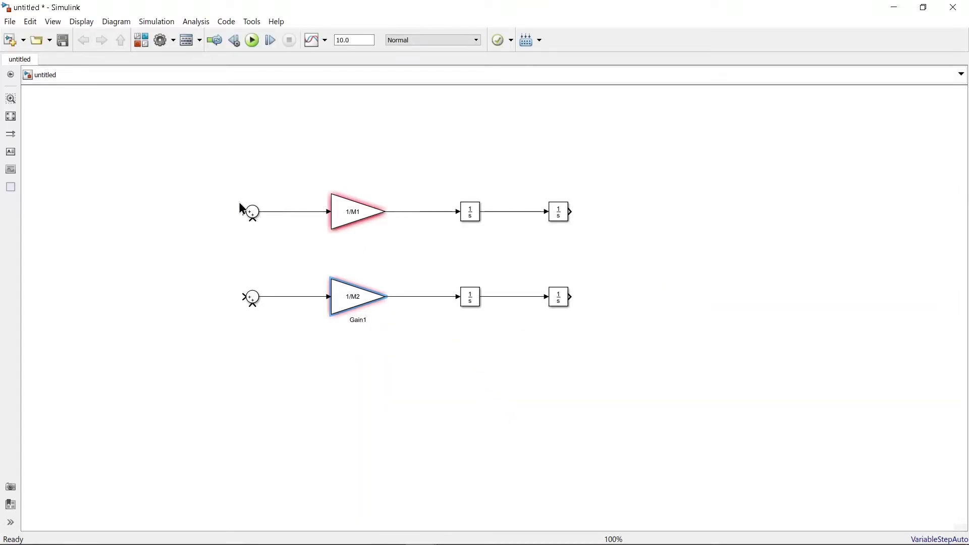
# - Annotate the Sum output lines as Sum_F1 on the upper chain and Sum_F2 on the lower chain
pyautogui.doubleClick(284, 204)
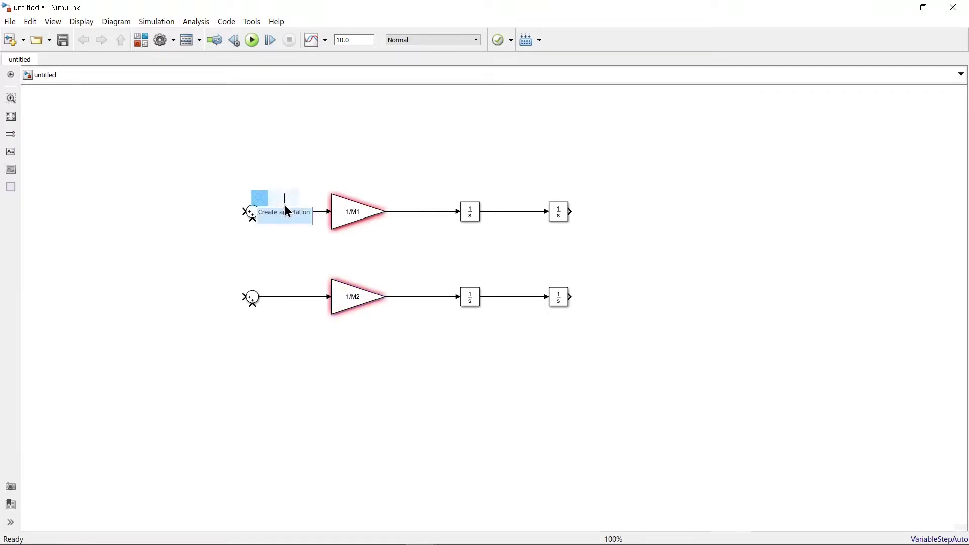
pyautogui.write('Sum')
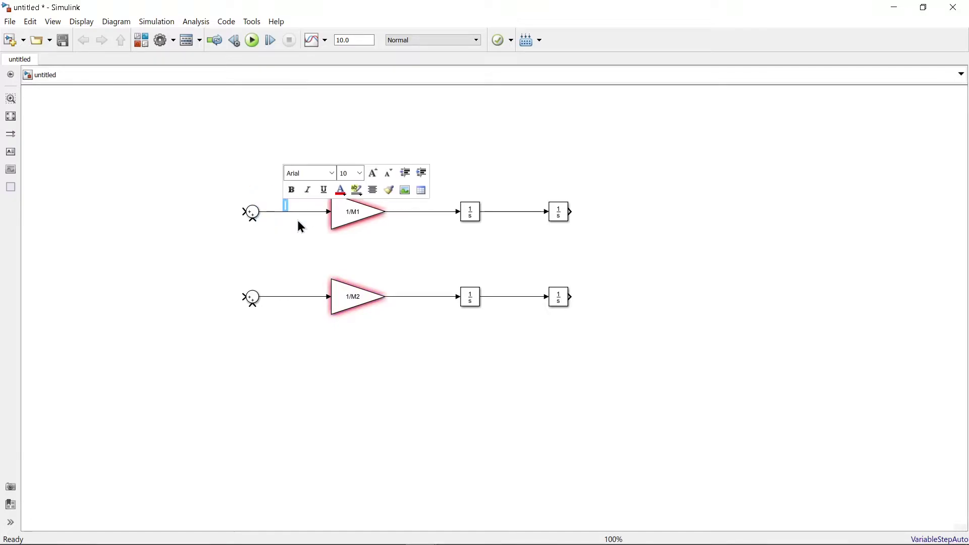
pyautogui.write('_F1')
pyautogui.click(303, 265)
pyautogui.doubleClick(289, 297)
pyautogui.write('Sum_F2')
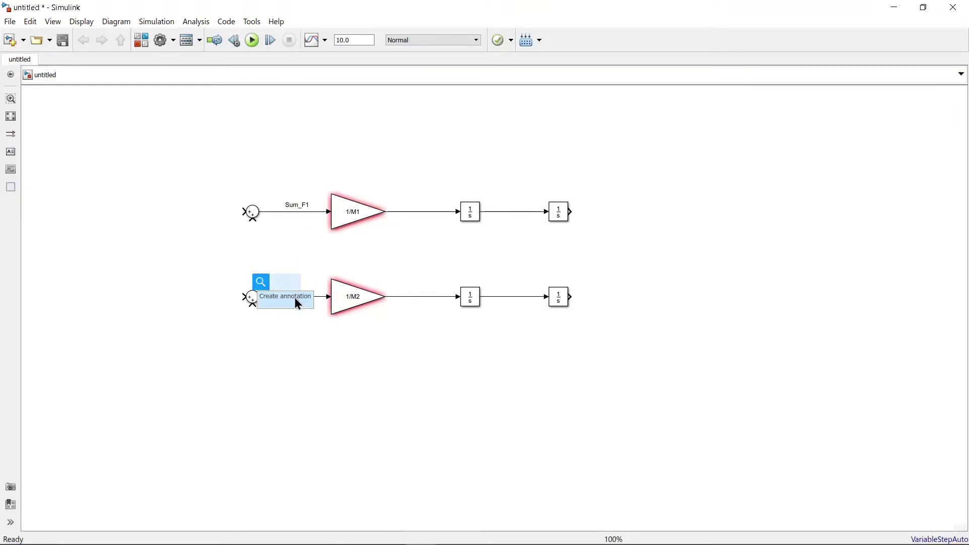
# - Annotate the gain outputs x1'' and x2'', extend the final outputs, and label all integrator outputs x1'
pyautogui.click(409, 204)
pyautogui.doubleClick(412, 209)
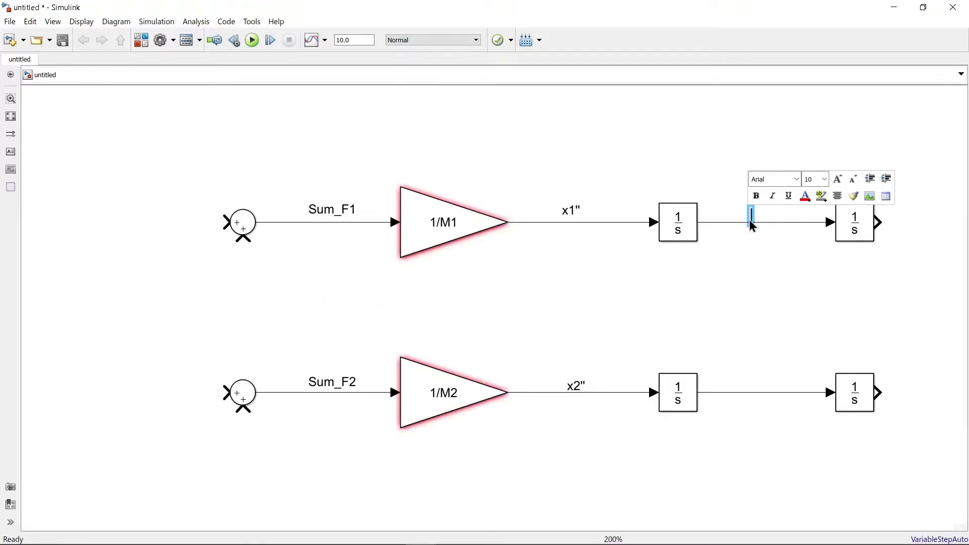
pyautogui.write("x1'")
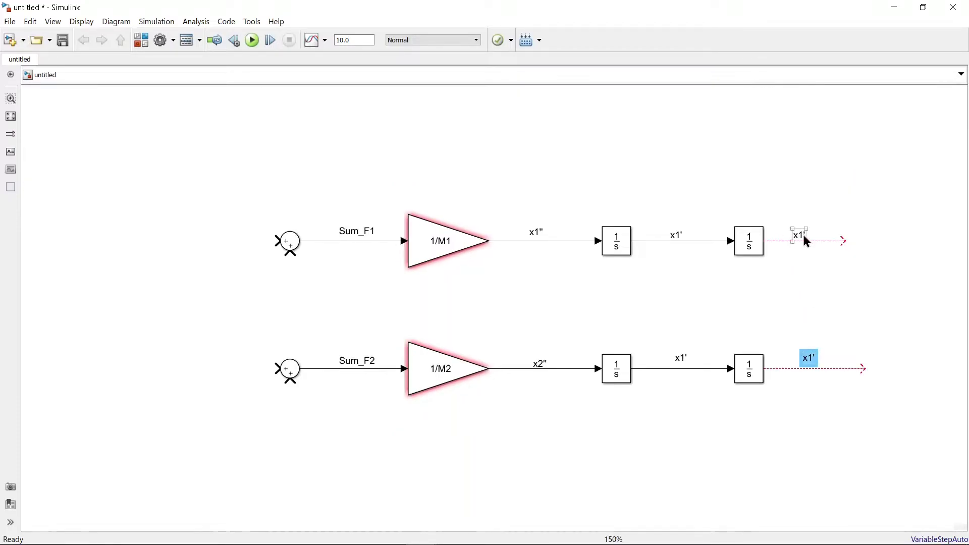
# - Change the final integrator output annotations on both chains to x1
pyautogui.click(803, 234)
pyautogui.press('BackSpace')
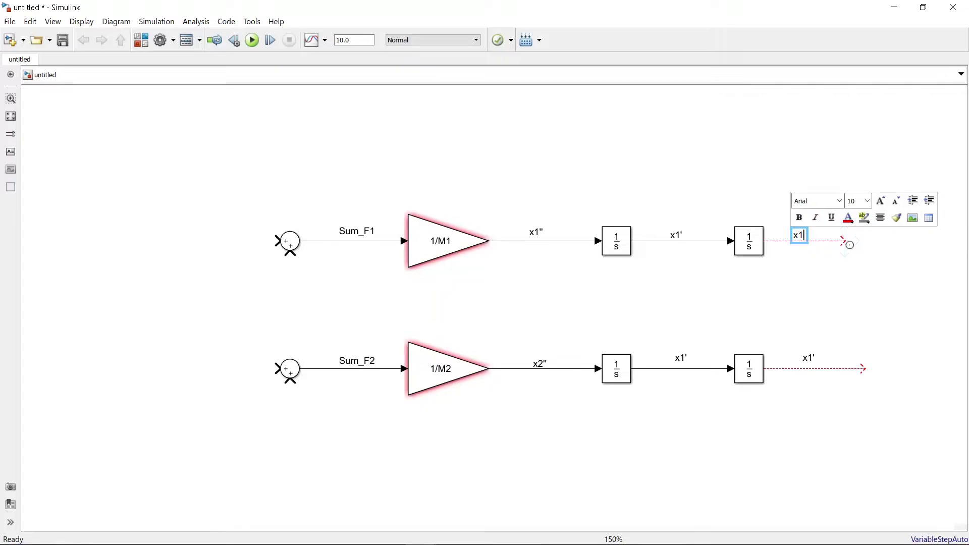
pyautogui.click(811, 358)
pyautogui.press('BackSpace')
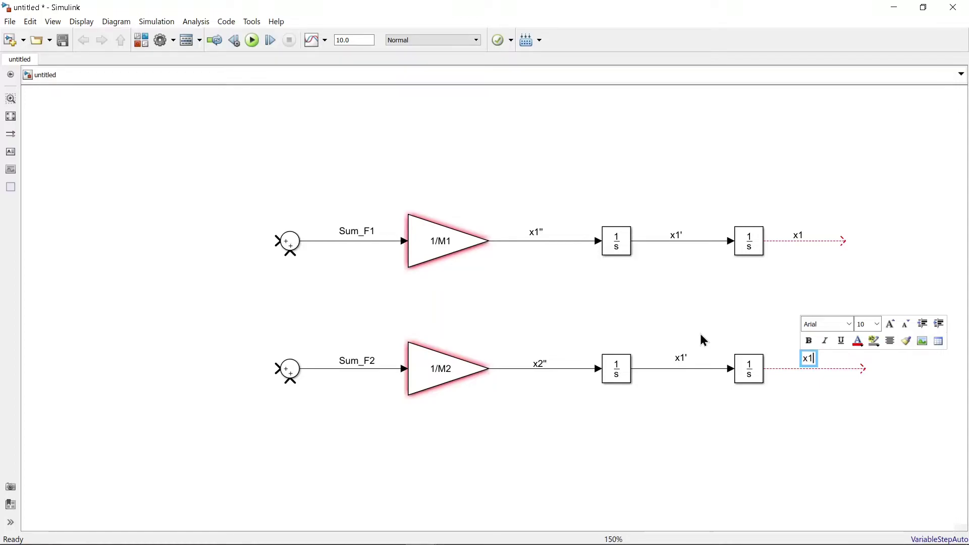
pyautogui.click(829, 383)
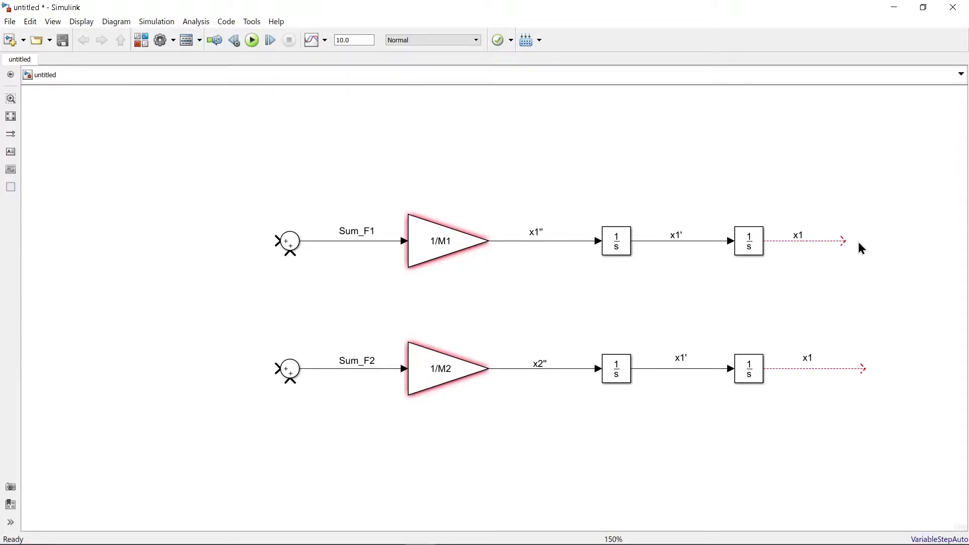
# - Add a Scope block and attach it to the upper chain's final output line
pyautogui.doubleClick(881, 320)
pyautogui.write('sco')
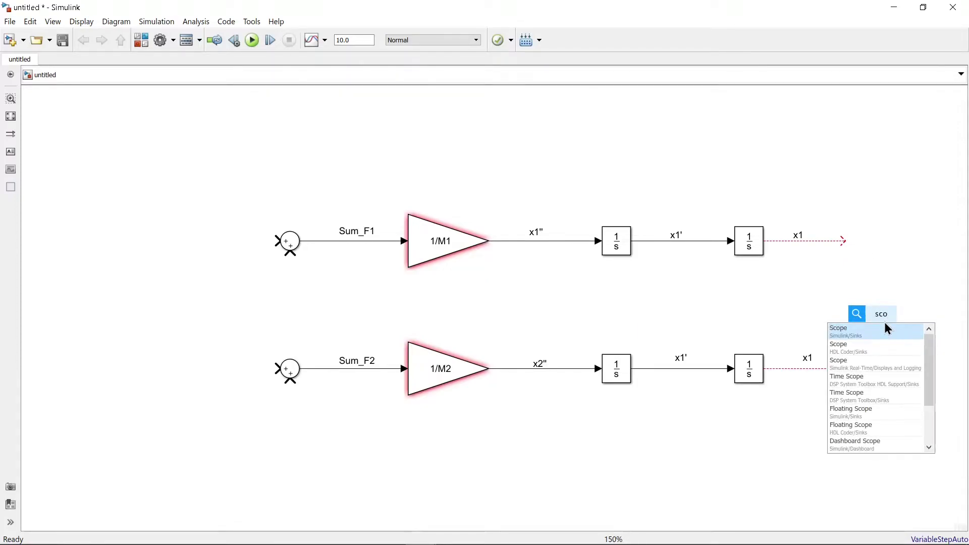
pyautogui.press('Return')
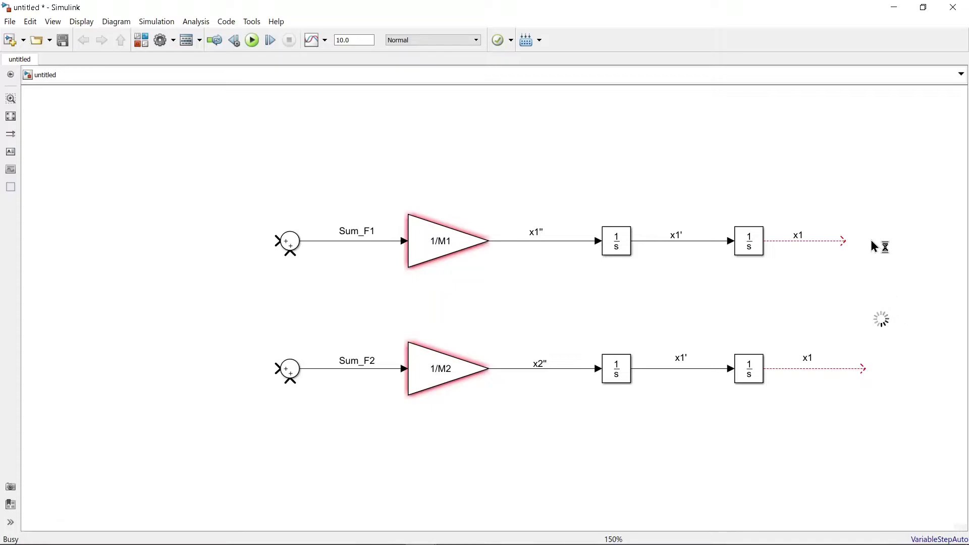
pyautogui.moveTo(884, 318); pyautogui.dragTo(876, 237)
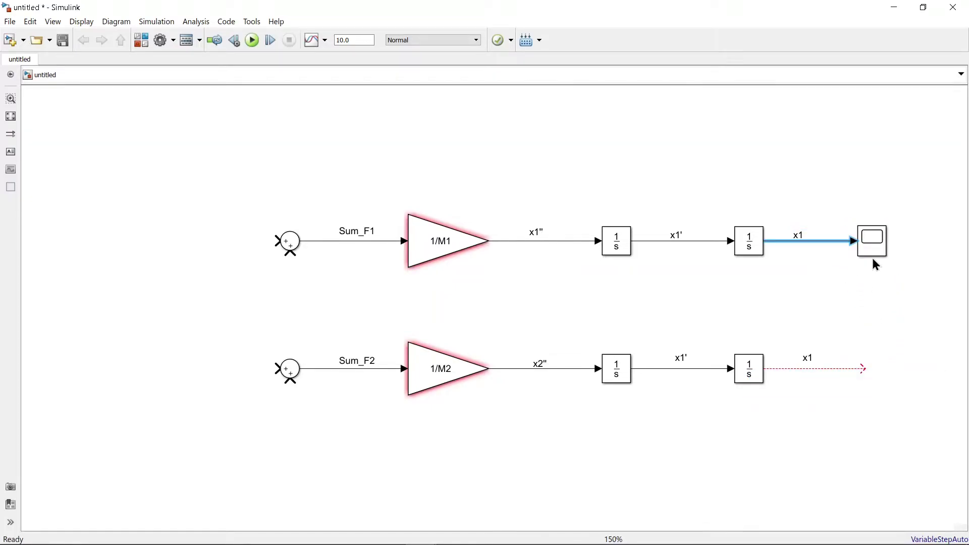
# - Paste a second Scope and attach it to the lower chain's final output line
pyautogui.click(888, 385)
pyautogui.hotkey('ctrl', 'v')
pyautogui.moveTo(889, 383); pyautogui.dragTo(873, 370)
pyautogui.click(924, 322)
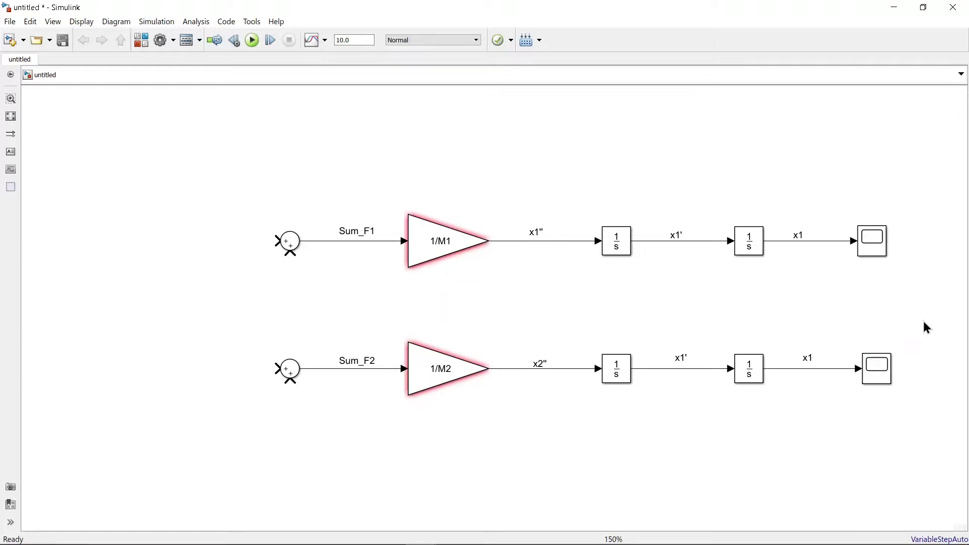
# - Set the upper Sum block's list of signs to |+-- for three inputs
pyautogui.click(290, 245)
pyautogui.doubleClick(290, 245)
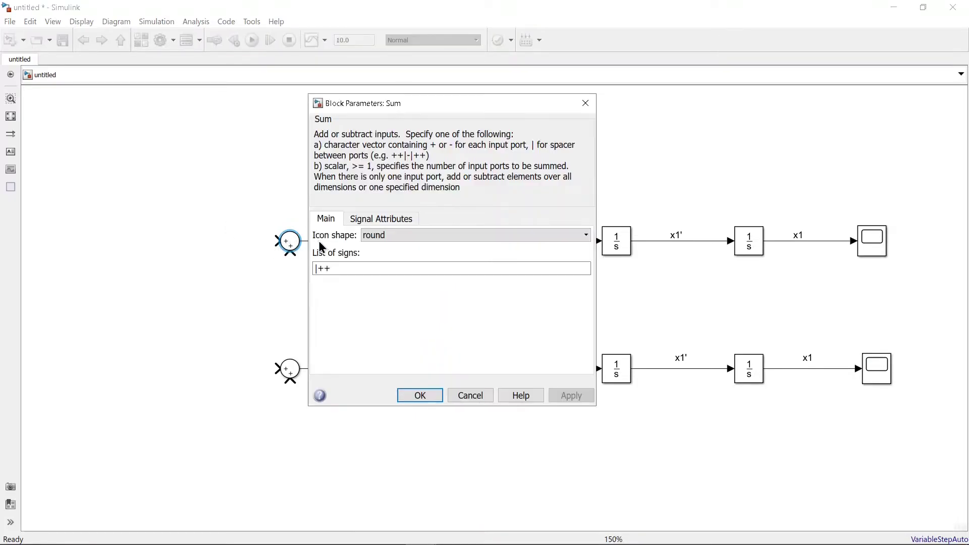
pyautogui.click(332, 268)
pyautogui.doubleClick(333, 268)
pyautogui.doubleClick(336, 269)
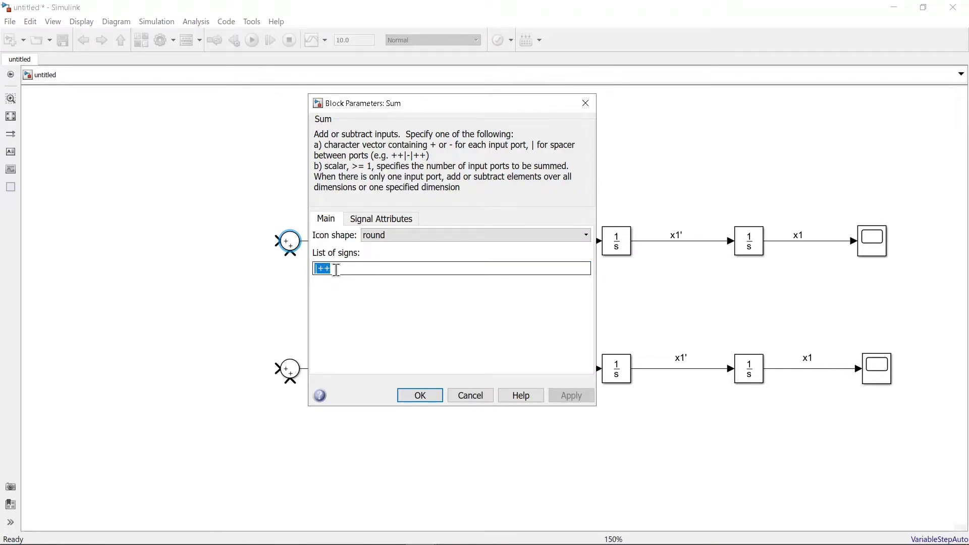
pyautogui.click(336, 269)
pyautogui.press('BackSpace')
pyautogui.write('--')
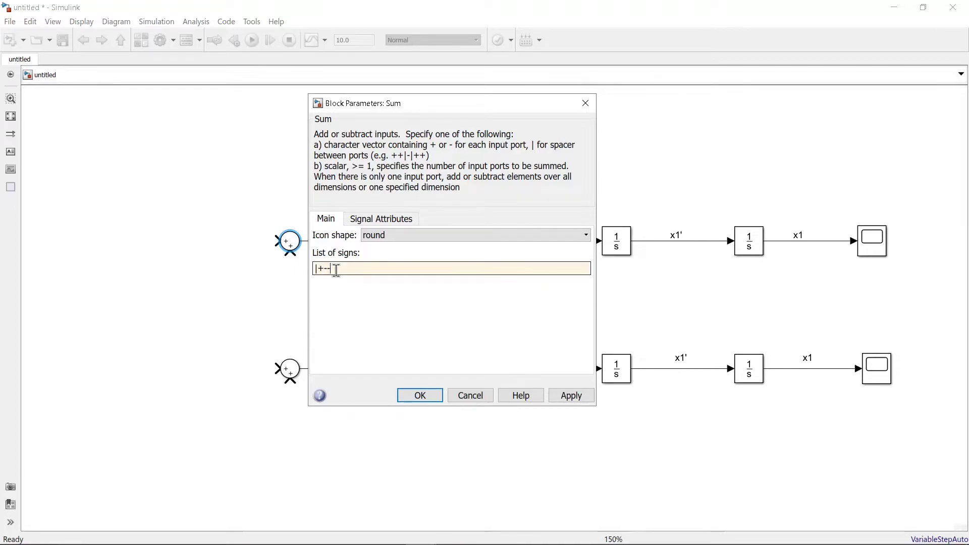
pyautogui.click(579, 401)
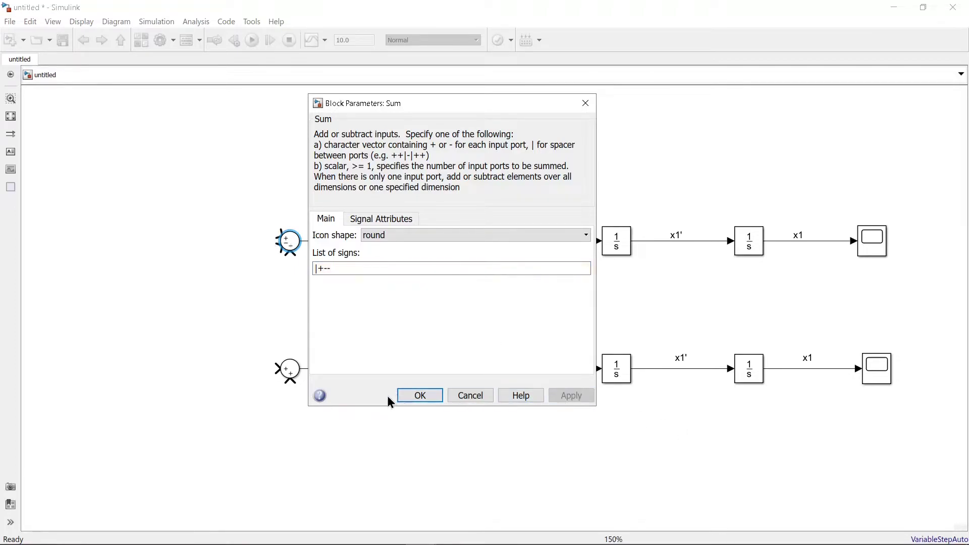
pyautogui.click(420, 396)
# - Add a Signal Generator block above the upper Sum block and connect it to the Sum's positive input
pyautogui.doubleClick(179, 186)
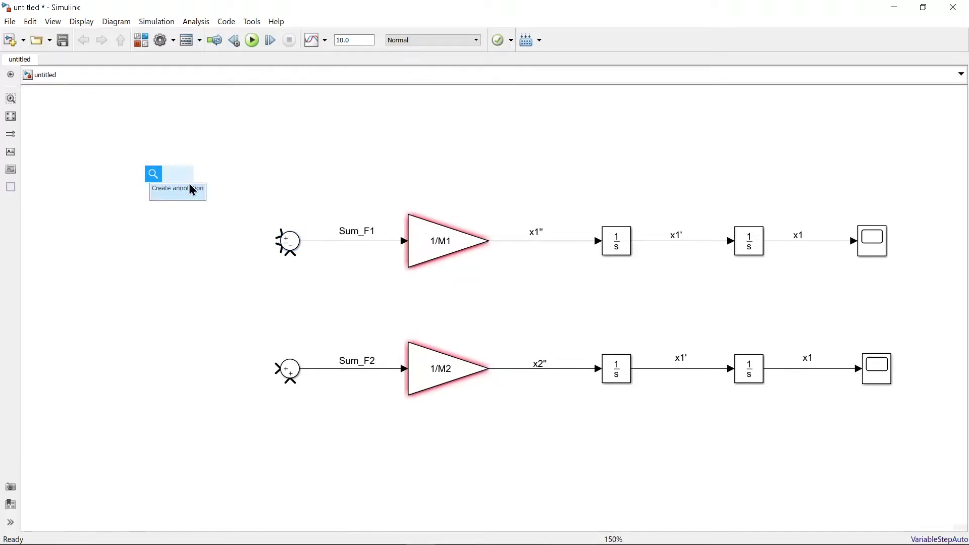
pyautogui.write('signal')
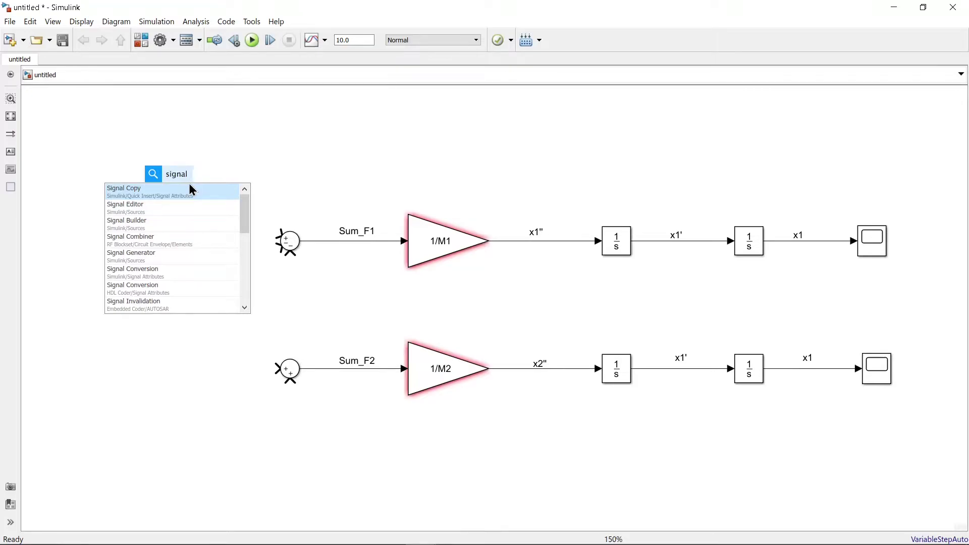
pyautogui.write(' ge')
pyautogui.click(191, 188)
pyautogui.press('Tab')
pyautogui.press('Return')
pyautogui.moveTo(193, 192)
pyautogui.mouseDown()
pyautogui.moveTo(199, 206)
pyautogui.moveTo(240, 189)
pyautogui.mouseUp()
# - Annotate the Signal Generator's output line as F
pyautogui.doubleClick(238, 185)
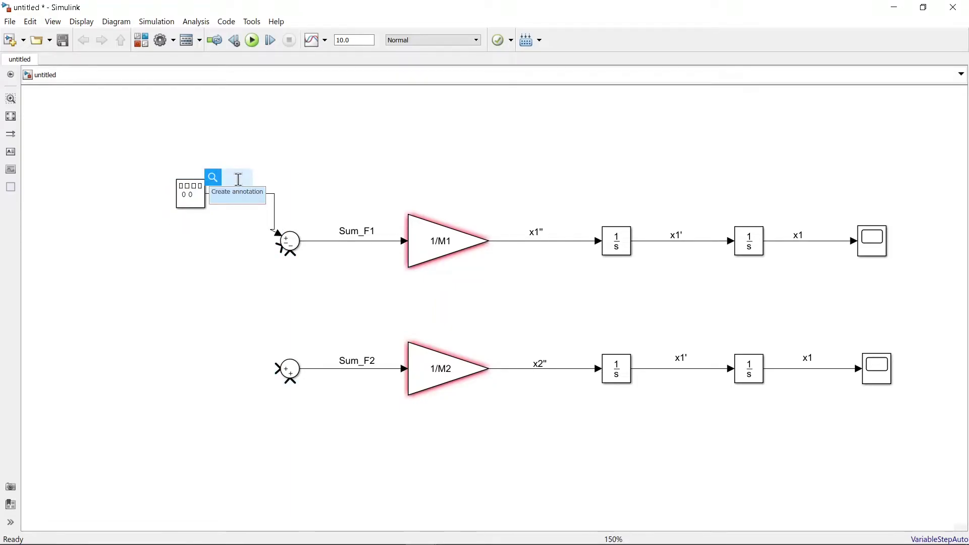
pyautogui.click(242, 193)
pyautogui.write('F')
pyautogui.click(213, 209)
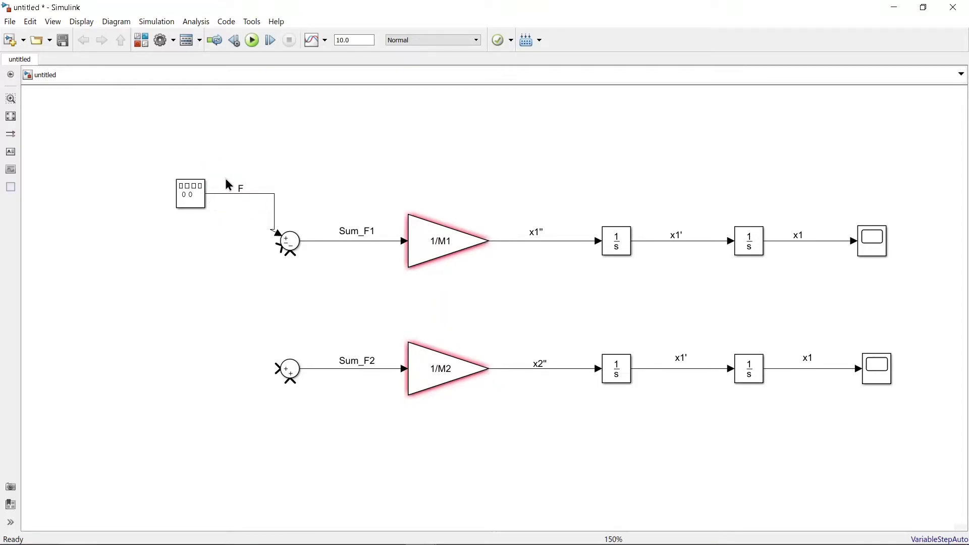
pyautogui.doubleClick(241, 189)
pyautogui.click(247, 223)
pyautogui.click(344, 238)
pyautogui.click(448, 192)
pyautogui.click(672, 237)
pyautogui.click(685, 224)
# - Add a Gain block below the Signal Generator and set its gain to m*g*M1
pyautogui.doubleClick(175, 268)
pyautogui.write('gain')
pyautogui.press('Return')
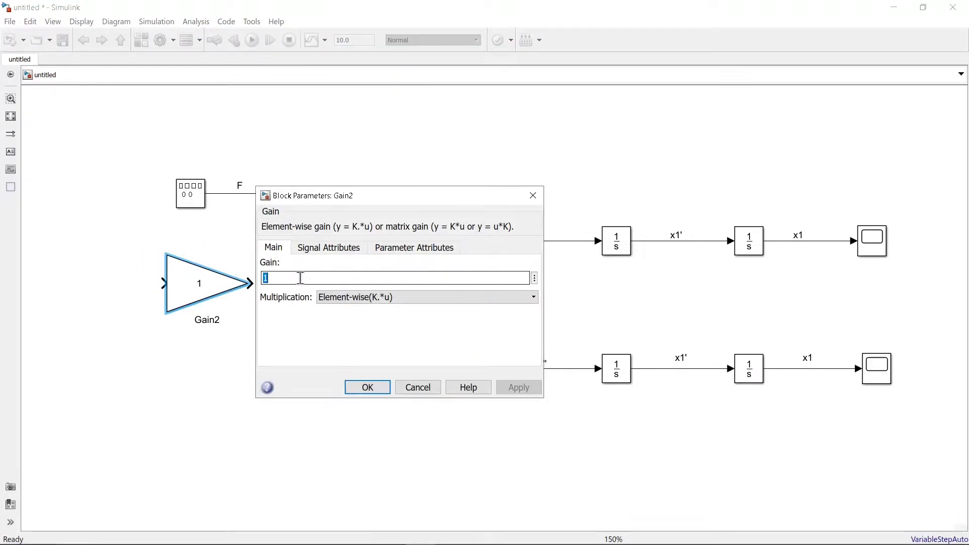
pyautogui.write('m*g*')
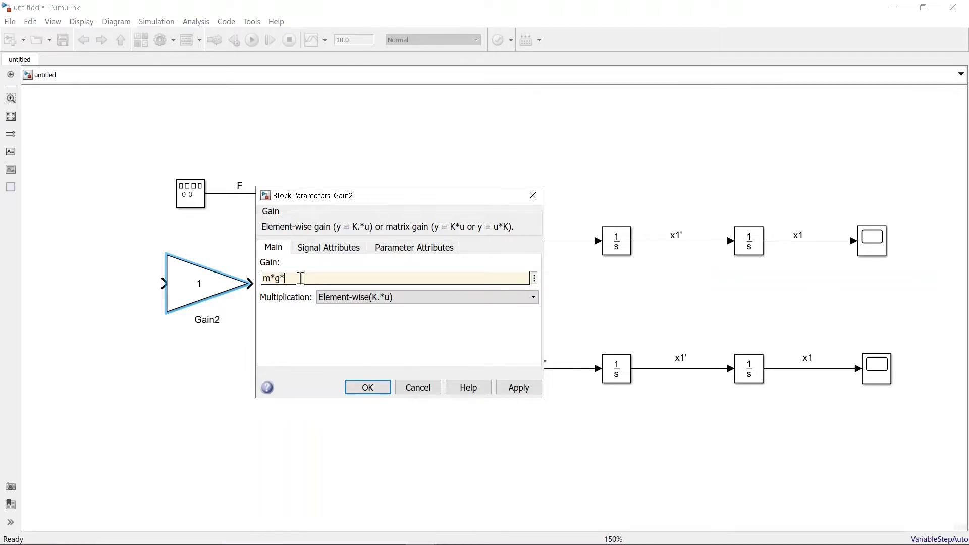
pyautogui.write('M1')
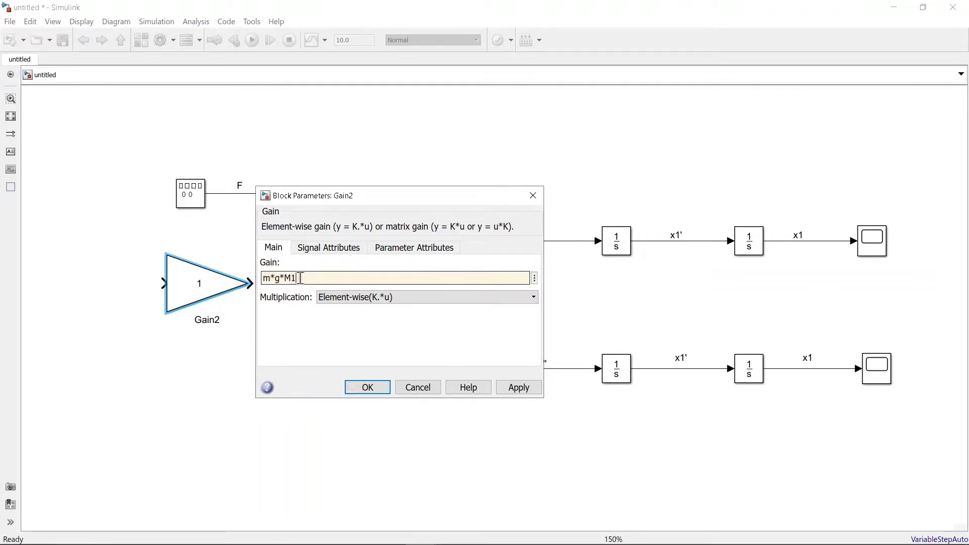
pyautogui.click(506, 387)
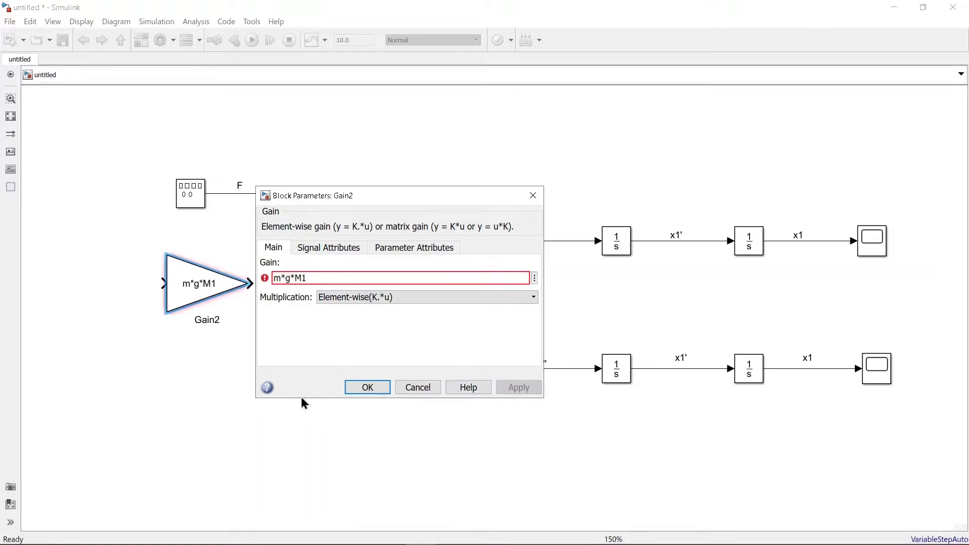
pyautogui.click(351, 386)
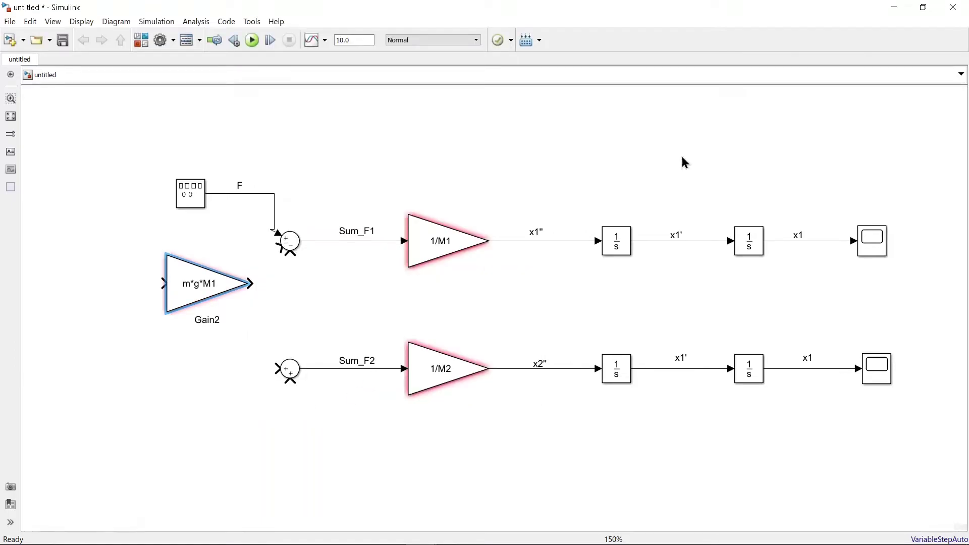
pyautogui.click(694, 241)
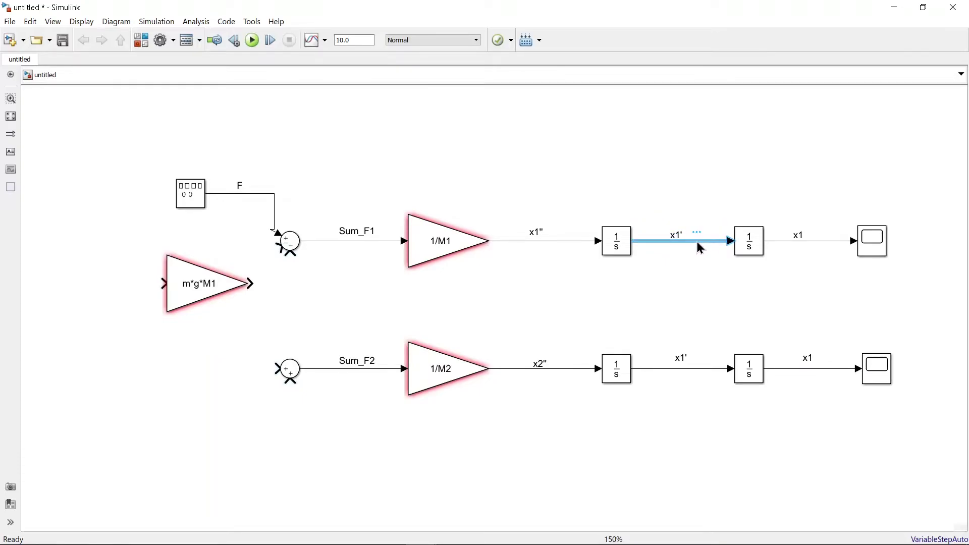
pyautogui.click(163, 284)
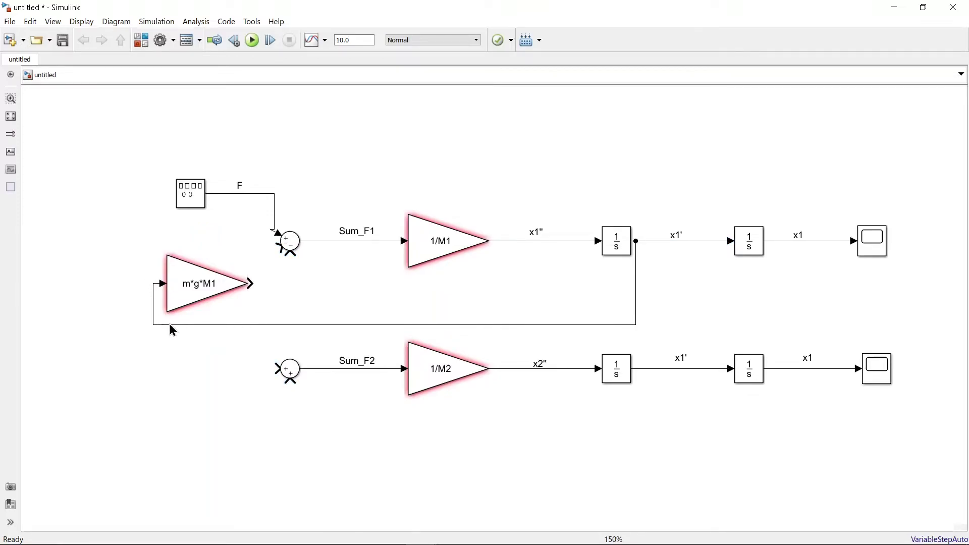
pyautogui.press('Delete')
# - Branch the x1' line into the m*g*M1 gain and connect the gain's output to the upper Sum's first negative input
pyautogui.click(164, 283)
pyautogui.moveTo(164, 283)
pyautogui.mouseDown()
pyautogui.moveTo(109, 282)
pyautogui.moveTo(113, 162)
pyautogui.moveTo(543, 162)
pyautogui.moveTo(670, 199)
pyautogui.moveTo(697, 241)
pyautogui.mouseUp()
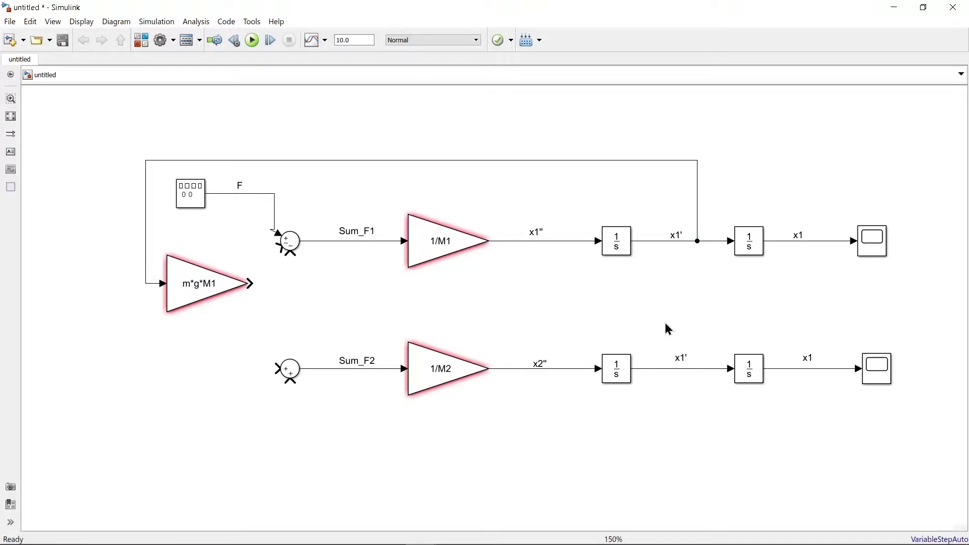
pyautogui.moveTo(250, 284); pyautogui.dragTo(271, 247)
pyautogui.moveTo(271, 249); pyautogui.dragTo(272, 247)
# - Add a Gain block below the 1/M2 gain, flip it to face the opposite direction and enlarge it
pyautogui.doubleClick(519, 428)
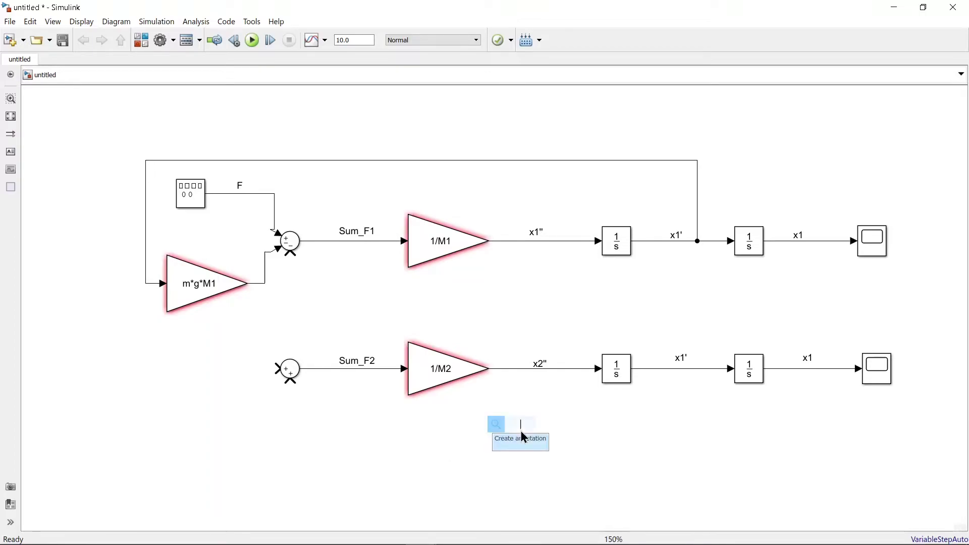
pyautogui.write('ga')
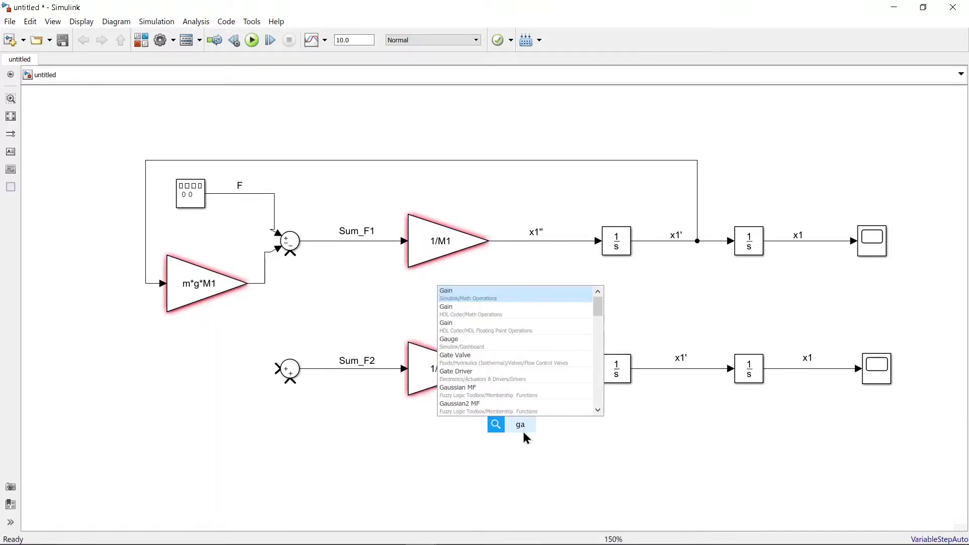
pyautogui.write('in')
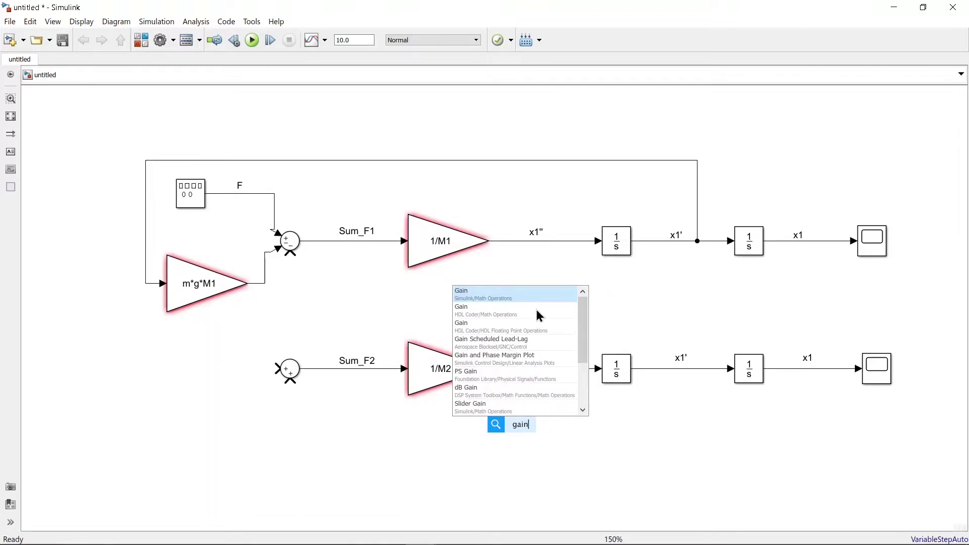
pyautogui.click(507, 295)
pyautogui.click(604, 471)
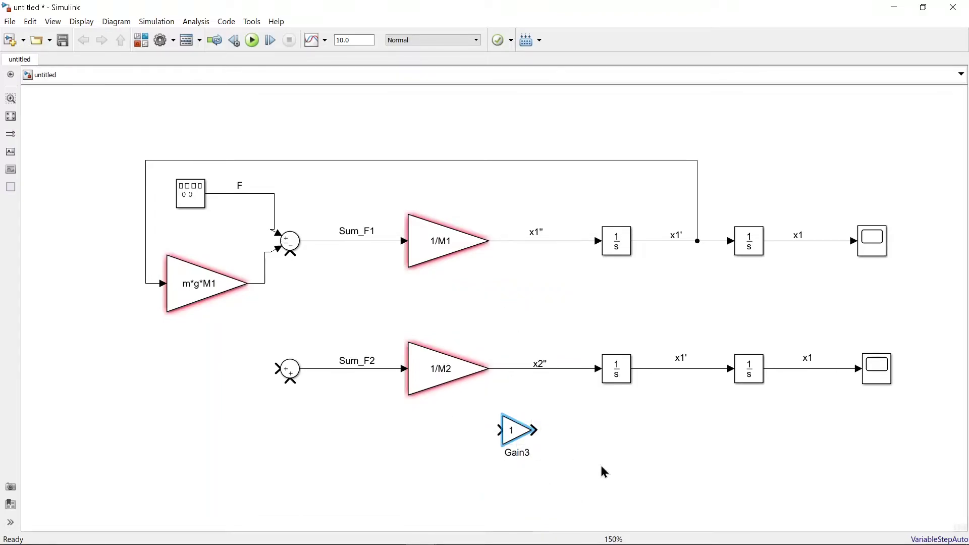
pyautogui.hotkey('ctrl', 'i')
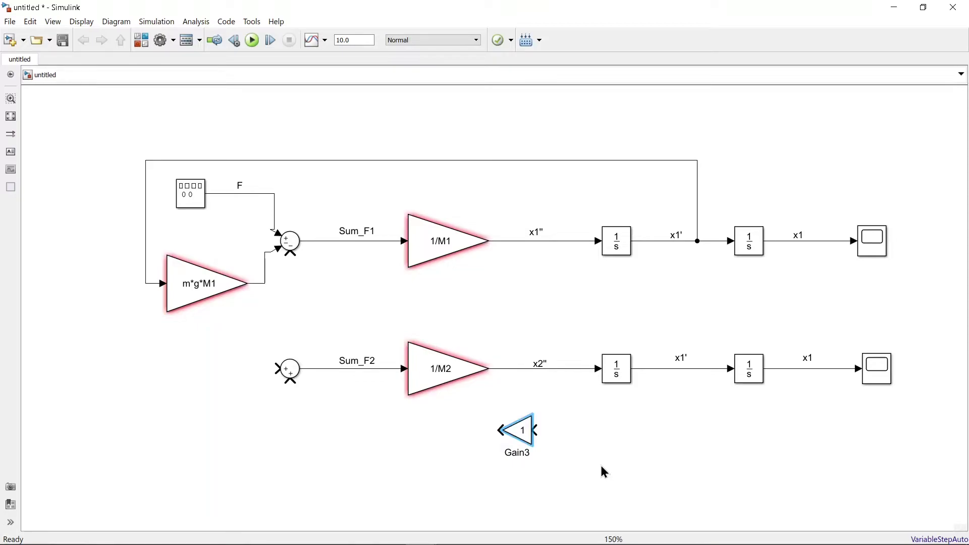
pyautogui.click(525, 437)
pyautogui.moveTo(528, 443); pyautogui.dragTo(568, 465)
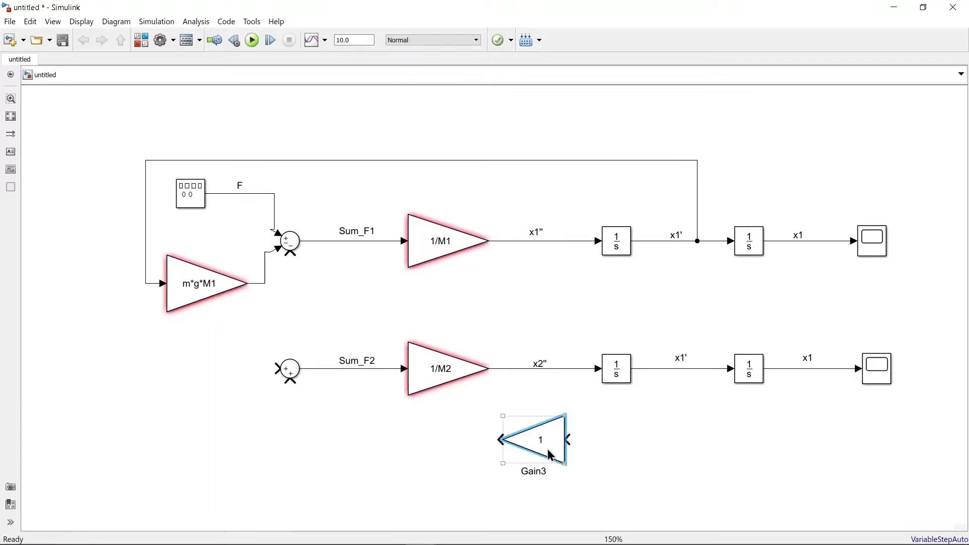
# - Set the gain of the flipped Gain block to K
pyautogui.doubleClick(507, 444)
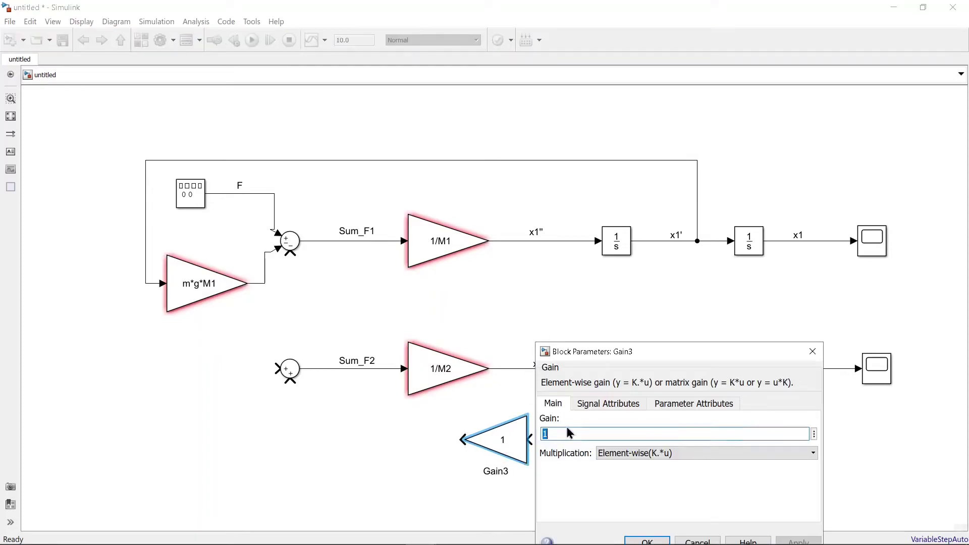
pyautogui.press('BackSpace')
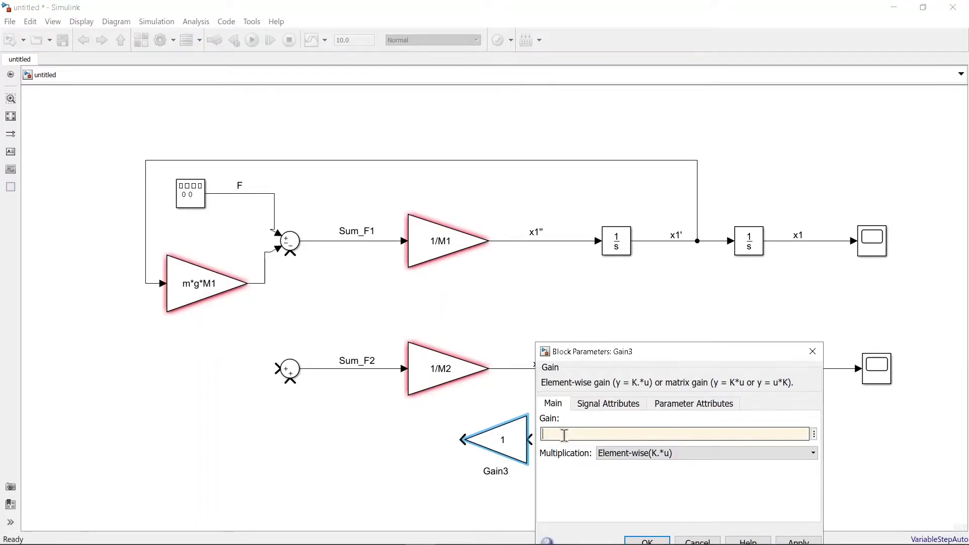
pyautogui.write('K')
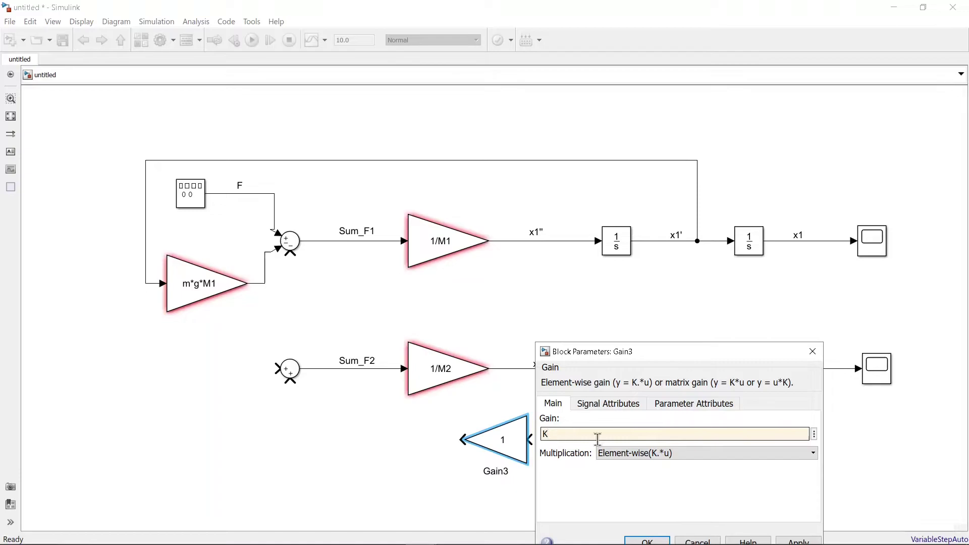
pyautogui.click(802, 541)
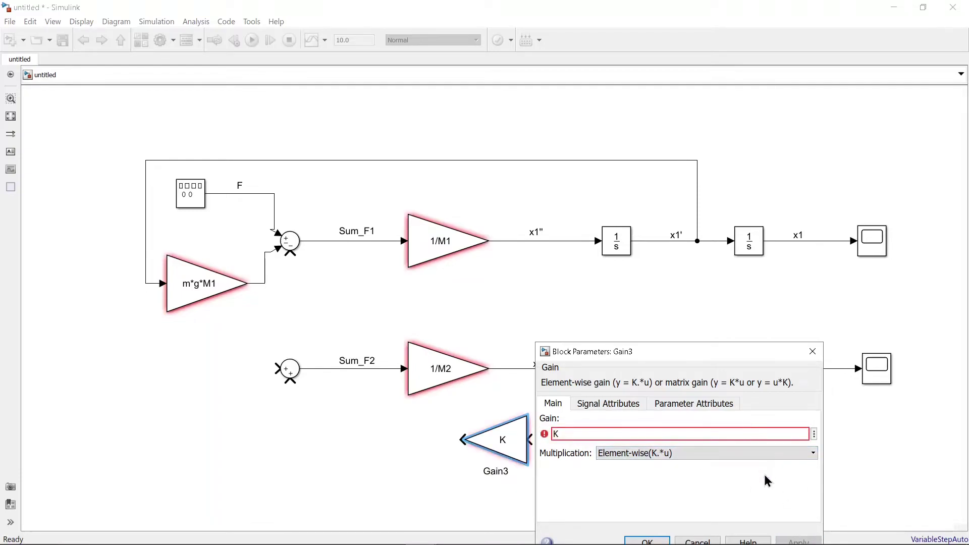
pyautogui.moveTo(674, 543)
pyautogui.moveTo(660, 353); pyautogui.dragTo(662, 173)
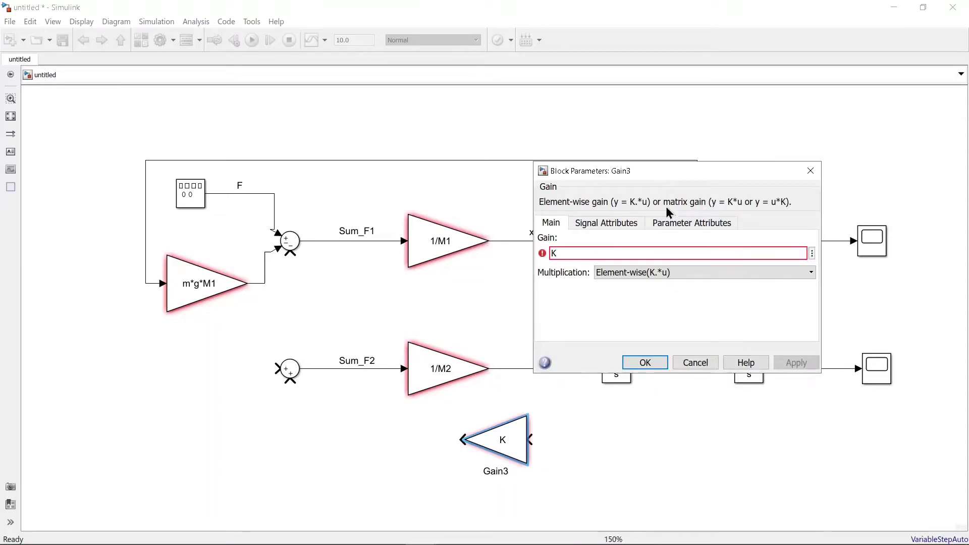
pyautogui.click(645, 362)
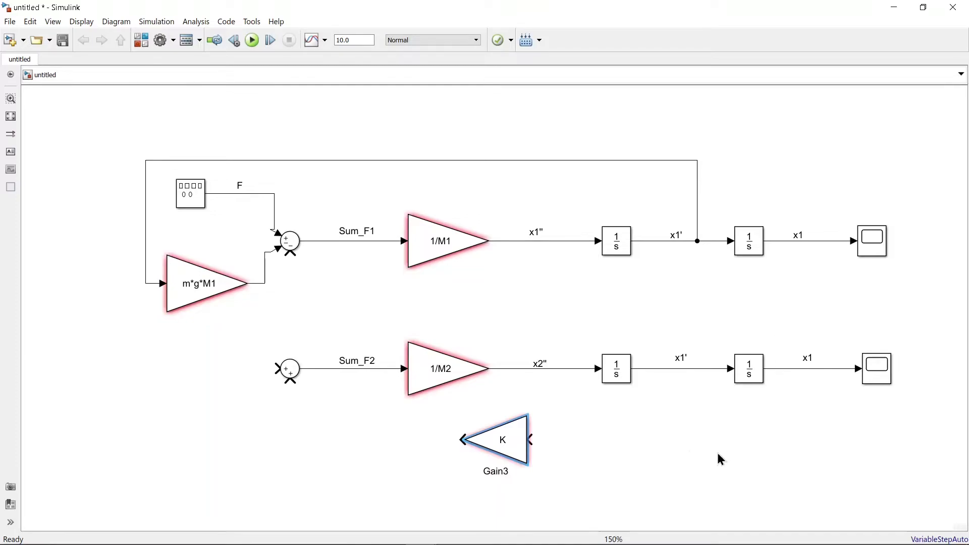
# - Add a Subtract block beside gain K's input, flip it to face the gain and align it with the gain
pyautogui.doubleClick(681, 442)
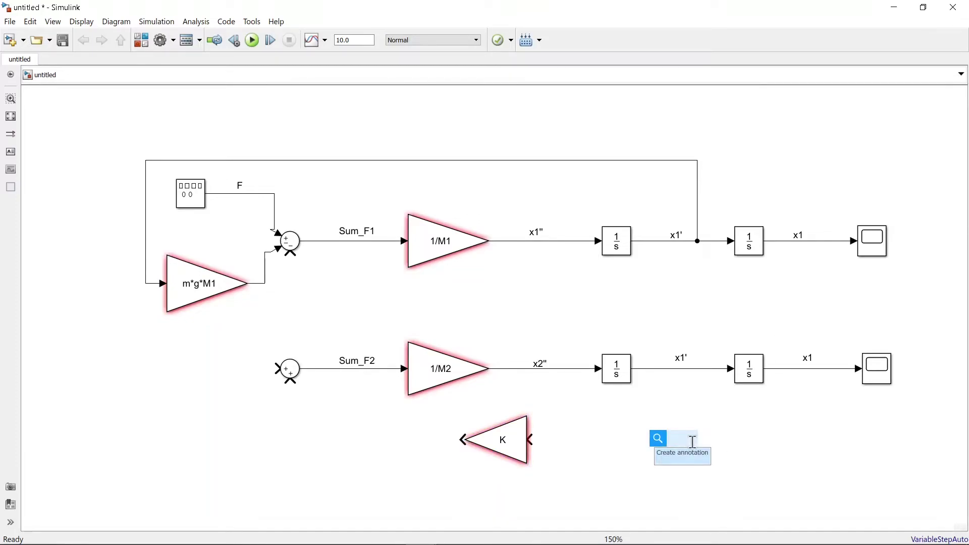
pyautogui.write('sub')
pyautogui.click(649, 312)
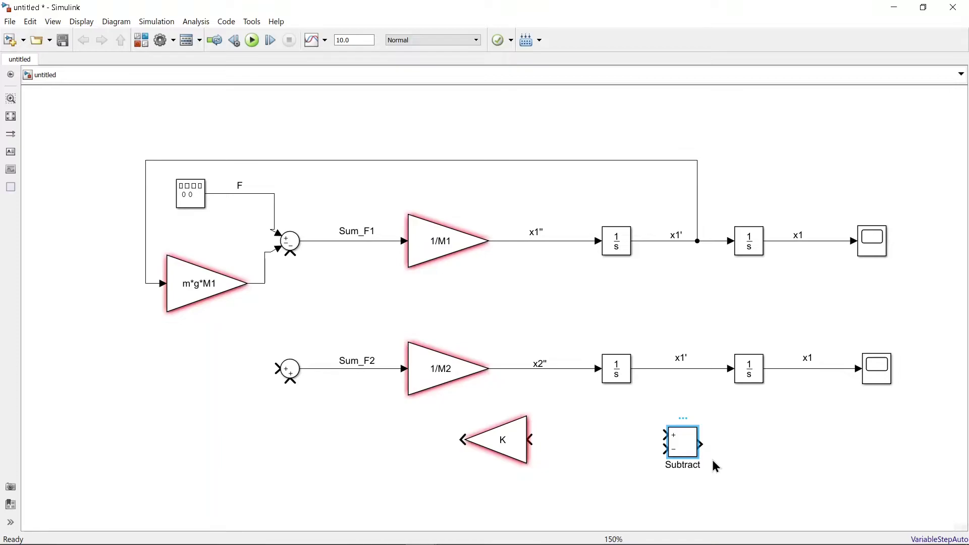
pyautogui.hotkey('ctrl', 'i')
pyautogui.moveTo(684, 453); pyautogui.dragTo(687, 435)
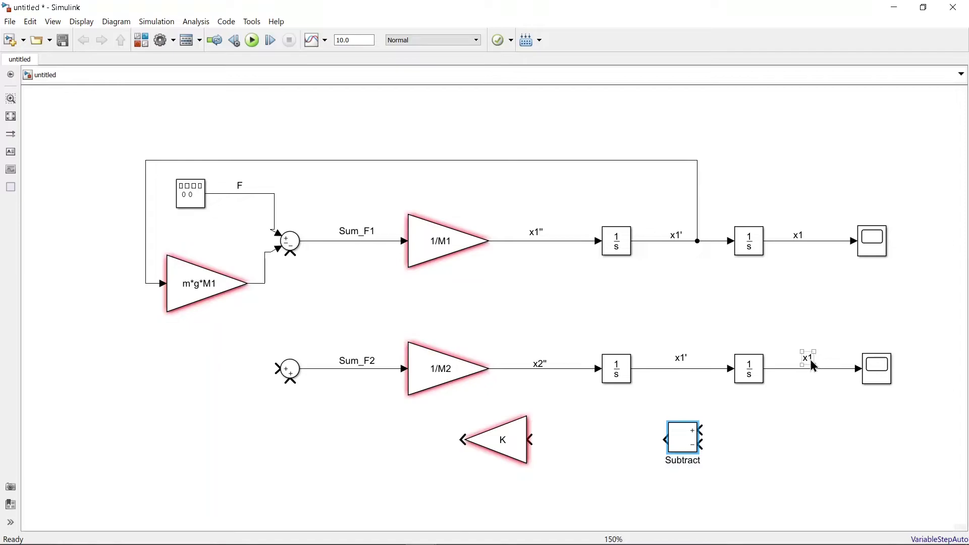
# - Correct the lower chain's annotations to x2' after the first integrator and x2 after the second
pyautogui.click(678, 356)
pyautogui.click(681, 358)
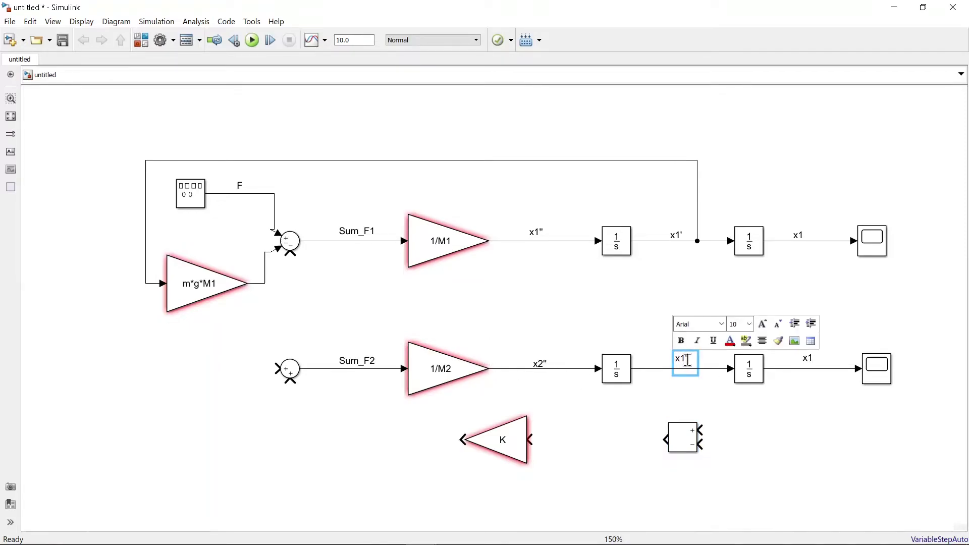
pyautogui.press('BackSpace')
pyautogui.press('BackSpace')
pyautogui.write("2'")
pyautogui.click(807, 359)
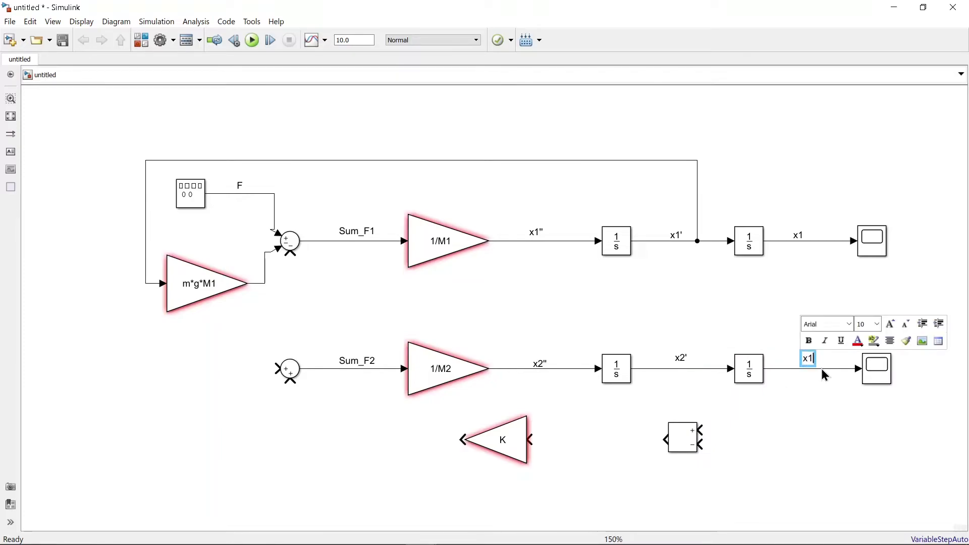
pyautogui.press('BackSpace')
pyautogui.write('2')
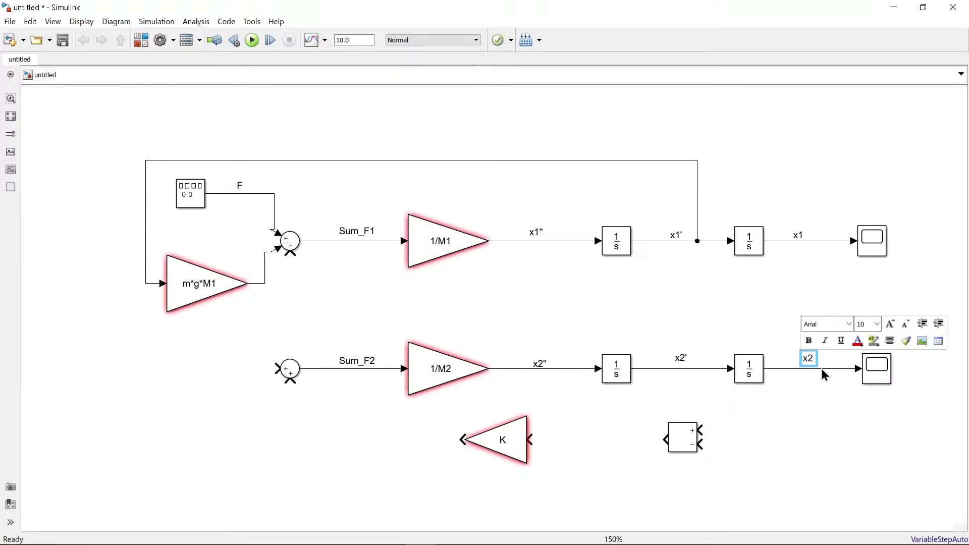
pyautogui.click(784, 410)
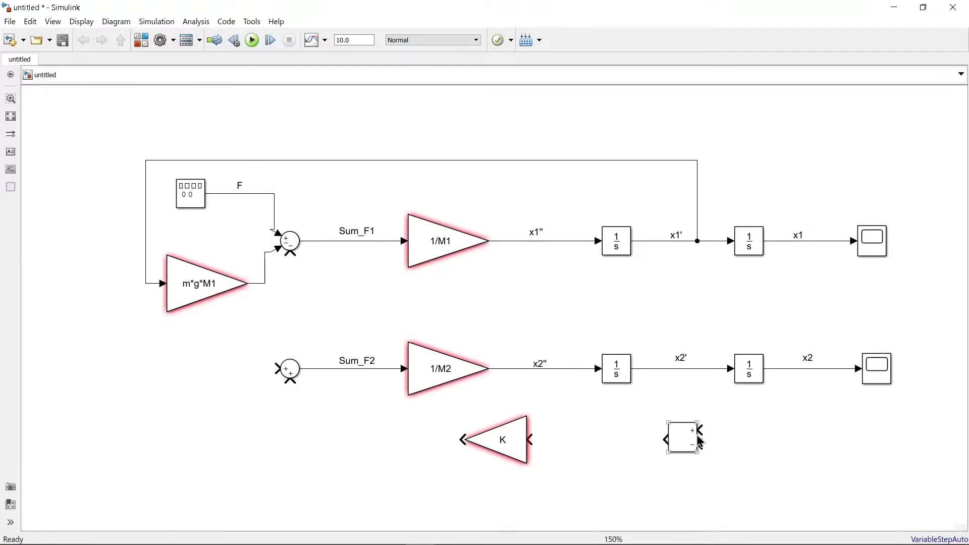
# - Branch x1 to the Subtract block's plus input and x2 to its minus input, and connect its output to gain K
pyautogui.moveTo(701, 430)
pyautogui.mouseDown()
pyautogui.moveTo(735, 426)
pyautogui.moveTo(782, 308)
pyautogui.moveTo(774, 277)
pyautogui.moveTo(782, 241)
pyautogui.mouseUp()
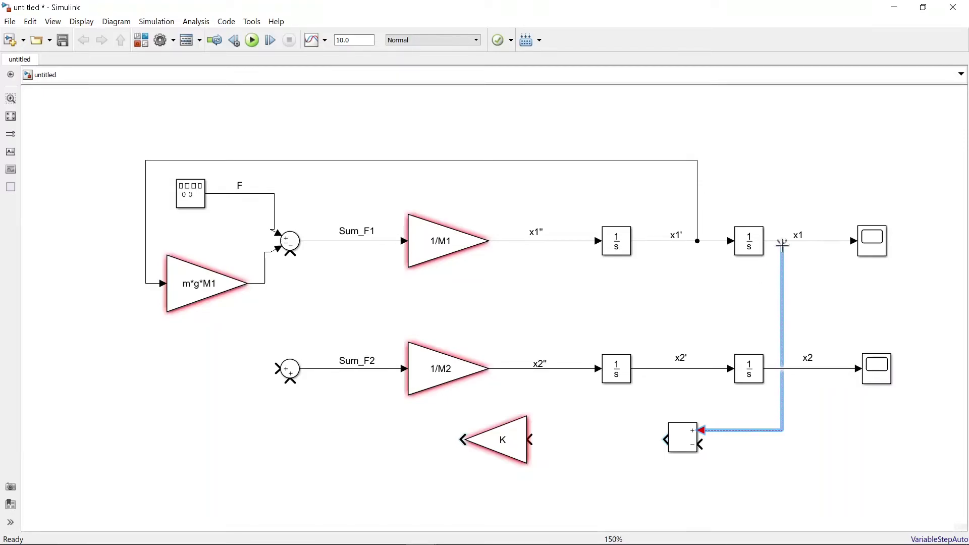
pyautogui.moveTo(699, 443); pyautogui.dragTo(812, 369)
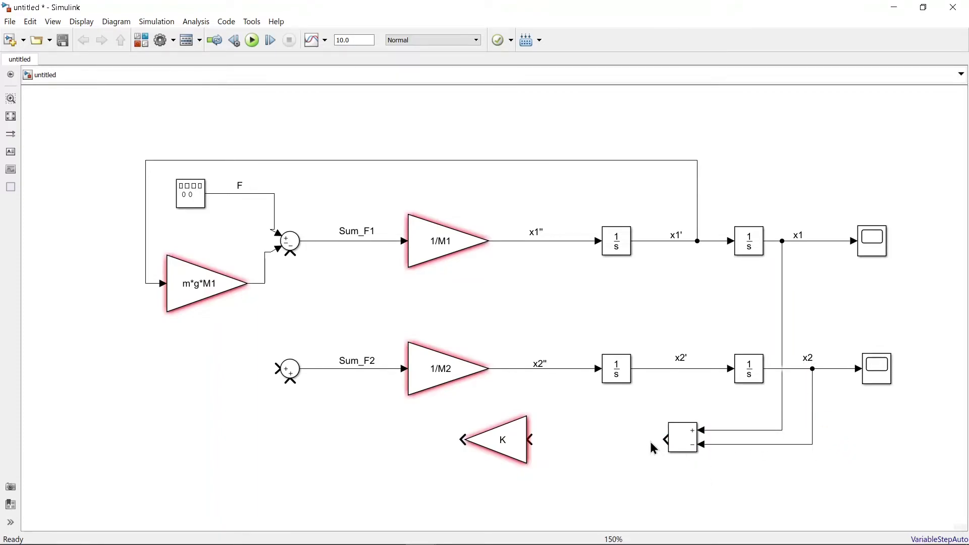
pyautogui.moveTo(665, 439); pyautogui.dragTo(530, 437)
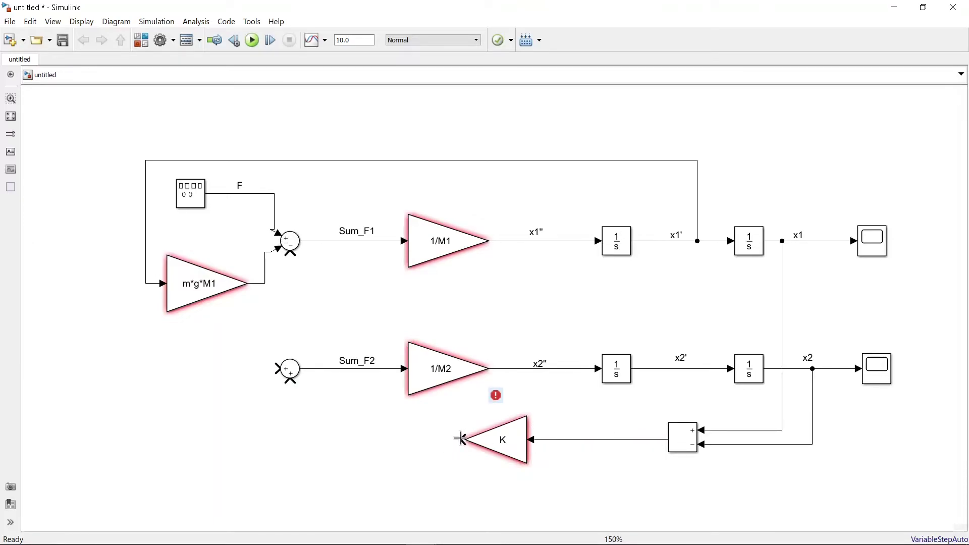
# - Connect gain K's output to the upper Sum's remaining negative input and annotate that line as Fs
pyautogui.moveTo(461, 439); pyautogui.dragTo(291, 249)
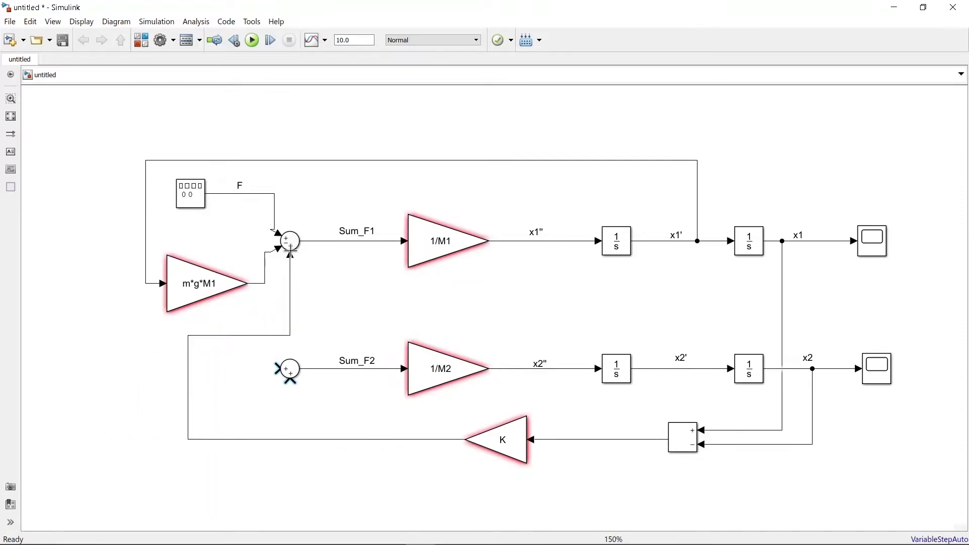
pyautogui.doubleClick(345, 430)
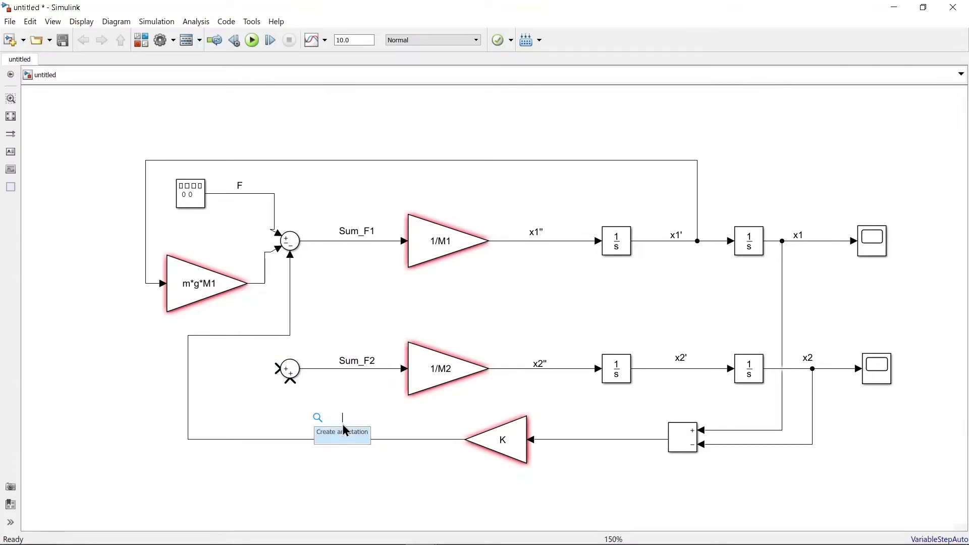
pyautogui.click(352, 437)
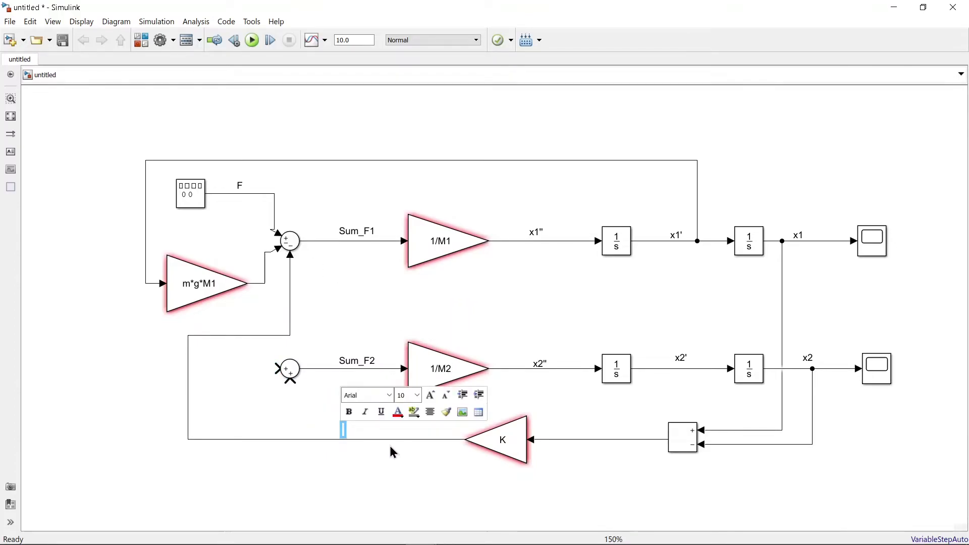
pyautogui.write('Fs')
pyautogui.click(404, 487)
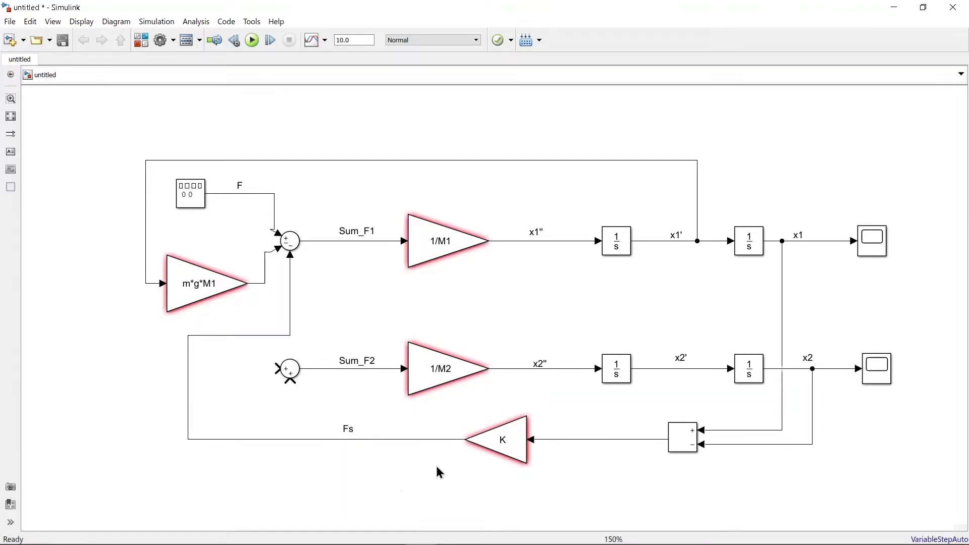
# - Branch the Fs line into the lower Sum block's first input
pyautogui.click(429, 365)
pyautogui.click(321, 374)
pyautogui.moveTo(278, 368); pyautogui.dragTo(187, 369)
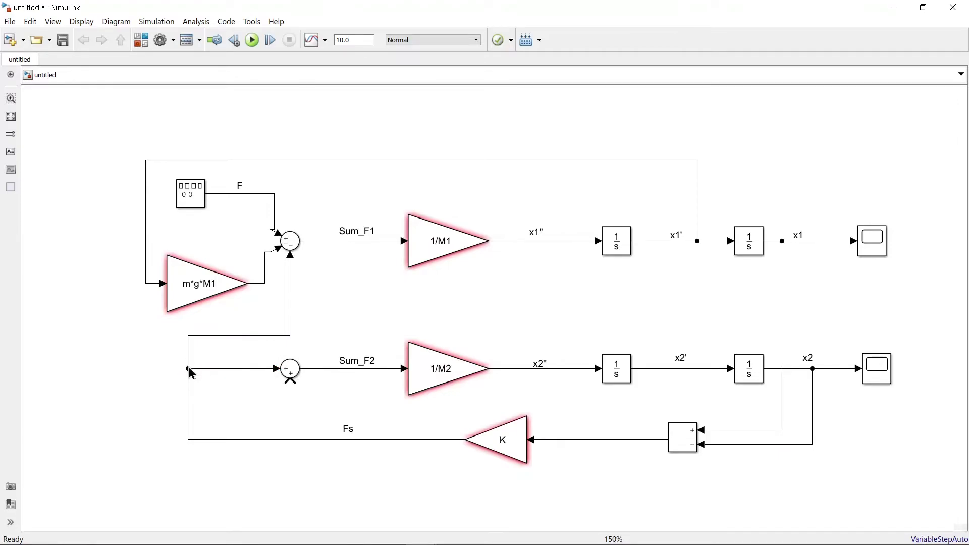
# - Set the lower Sum block's list of signs to |+- so its second input is negative
pyautogui.click(294, 380)
pyautogui.click(303, 398)
pyautogui.doubleClick(290, 378)
pyautogui.doubleClick(328, 398)
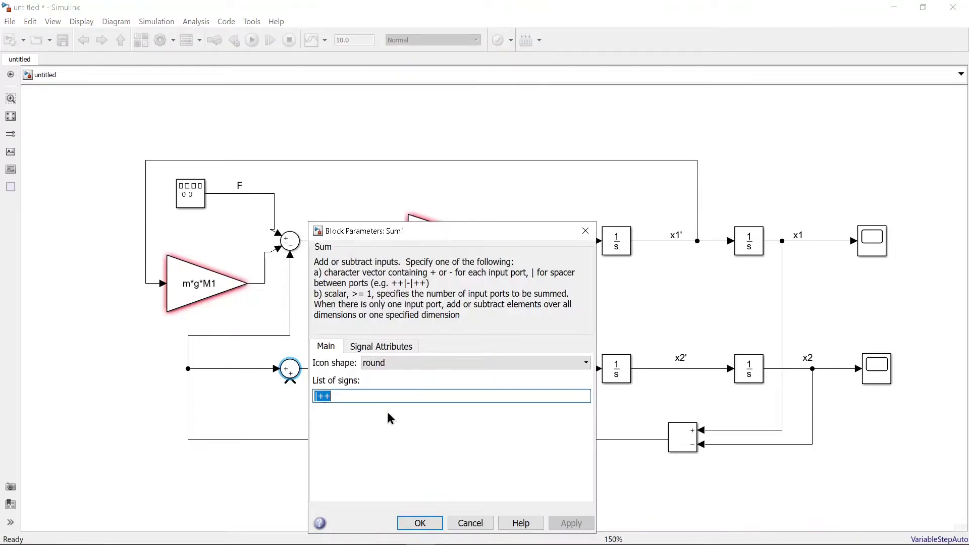
pyautogui.click(337, 395)
pyautogui.press('BackSpace')
pyautogui.write('-')
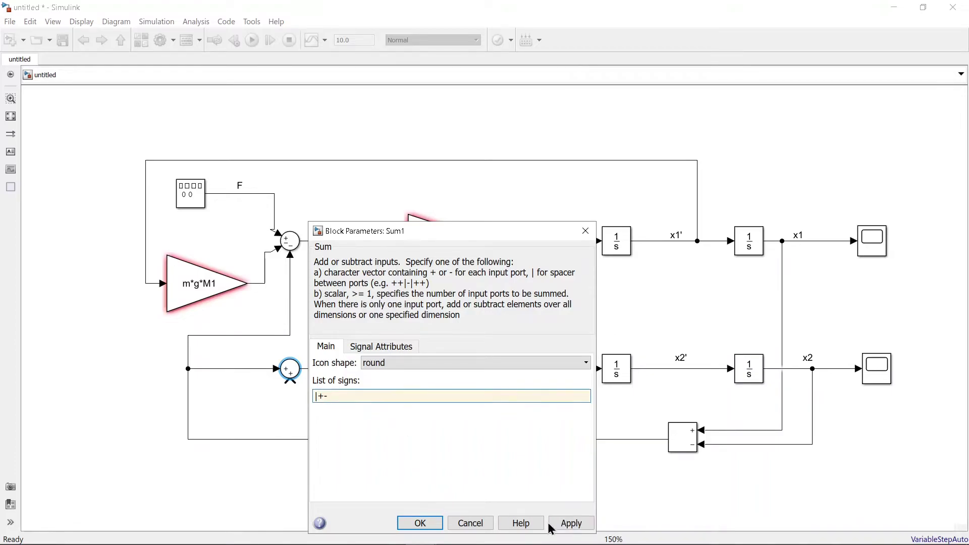
pyautogui.click(570, 524)
pyautogui.click(422, 524)
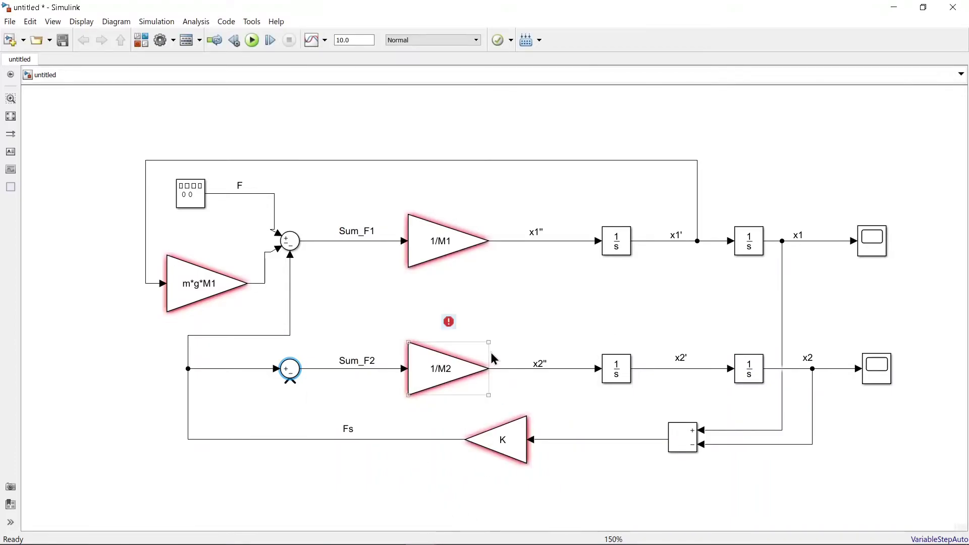
# - Duplicate the m*g*M1 gain below the lower Sum block and flip the copy so that it faces left
pyautogui.click(201, 304)
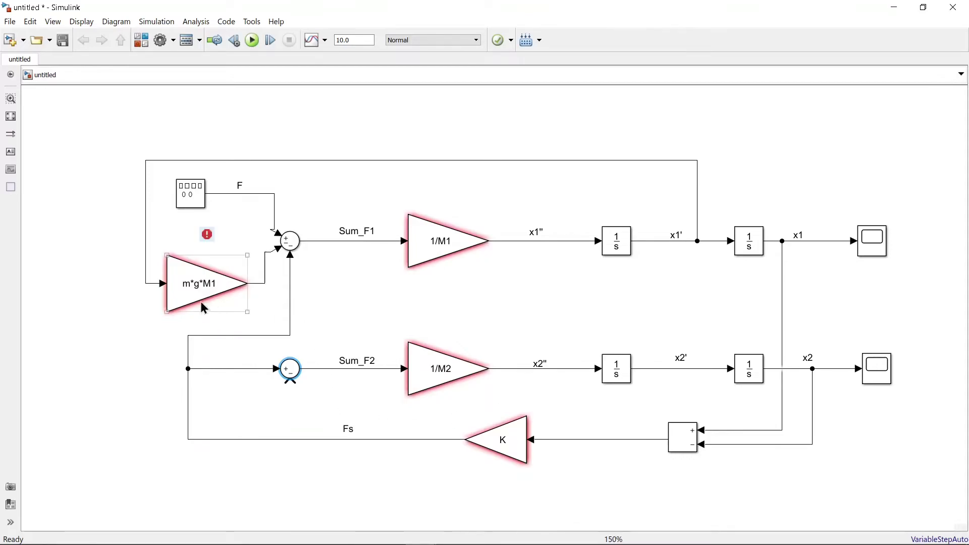
pyautogui.hotkey('ctrl', 'c')
pyautogui.click(336, 398)
pyautogui.hotkey('ctrl', 'v')
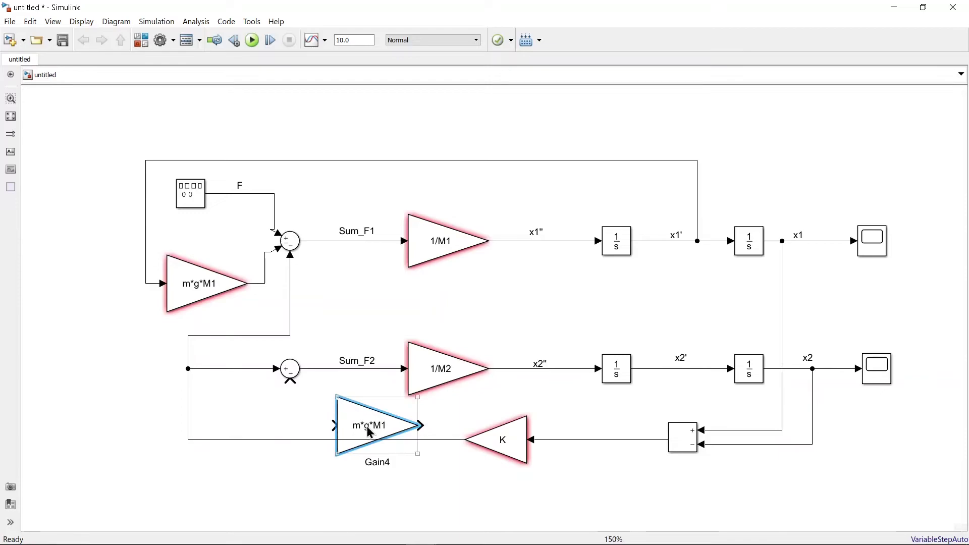
pyautogui.hotkey('ctrl', 'i')
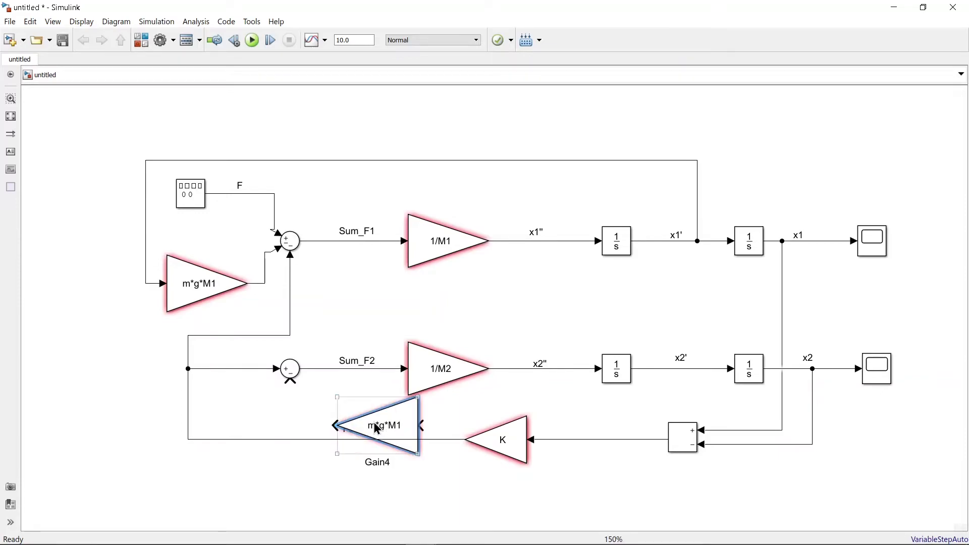
# - Lower the gain K feedback row and its Fs annotation, and place the copied gain between that row and the lower chain
pyautogui.hotkey('ctrl', 'shift', 'a')
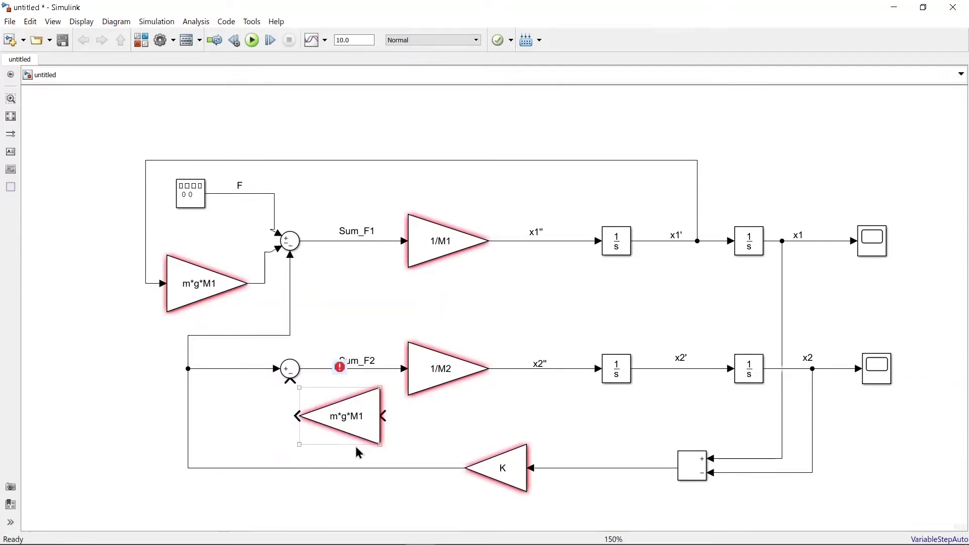
pyautogui.moveTo(347, 404); pyautogui.dragTo(488, 417)
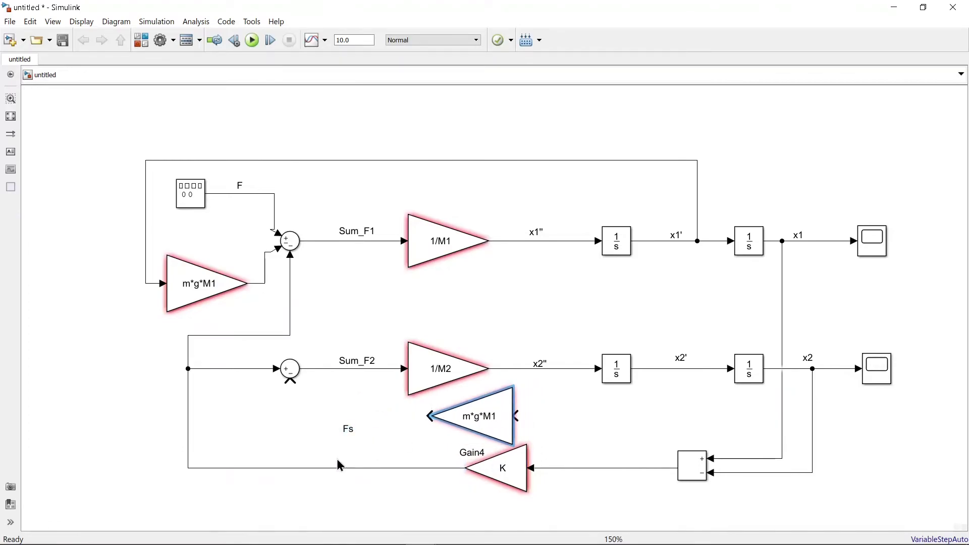
pyautogui.moveTo(346, 430); pyautogui.dragTo(358, 485)
pyautogui.moveTo(466, 424); pyautogui.dragTo(353, 428)
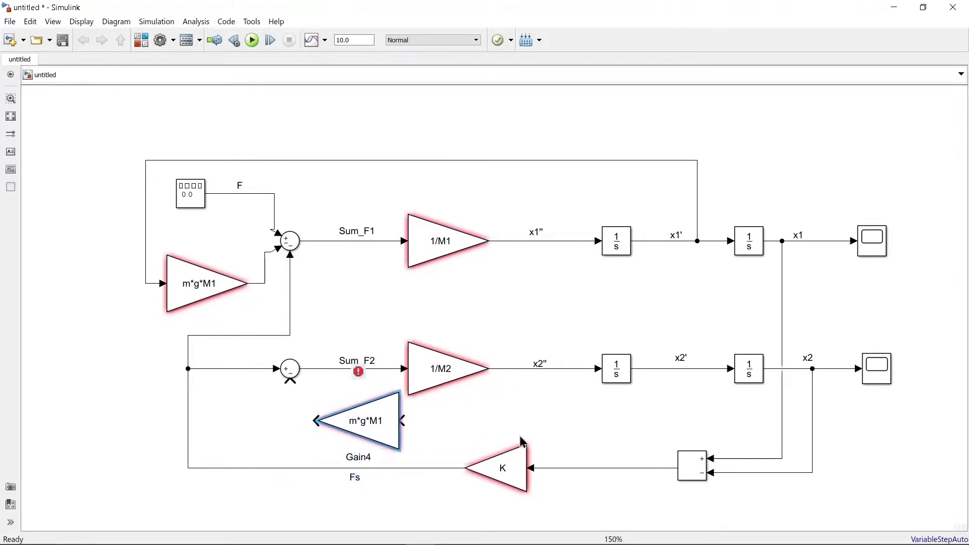
# - Set the copied gain's value to m*g*M2
pyautogui.doubleClick(379, 428)
pyautogui.doubleClick(464, 414)
pyautogui.click(464, 415)
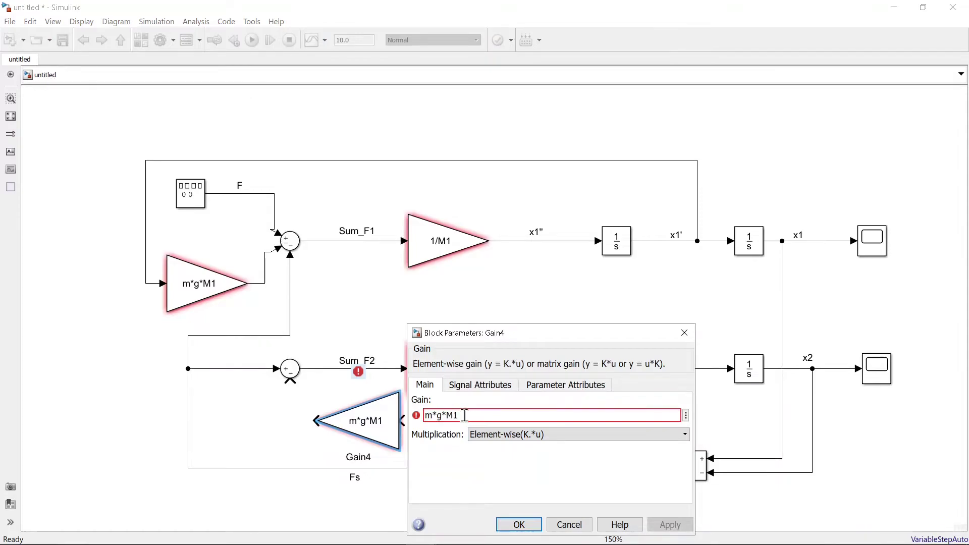
pyautogui.press('BackSpace')
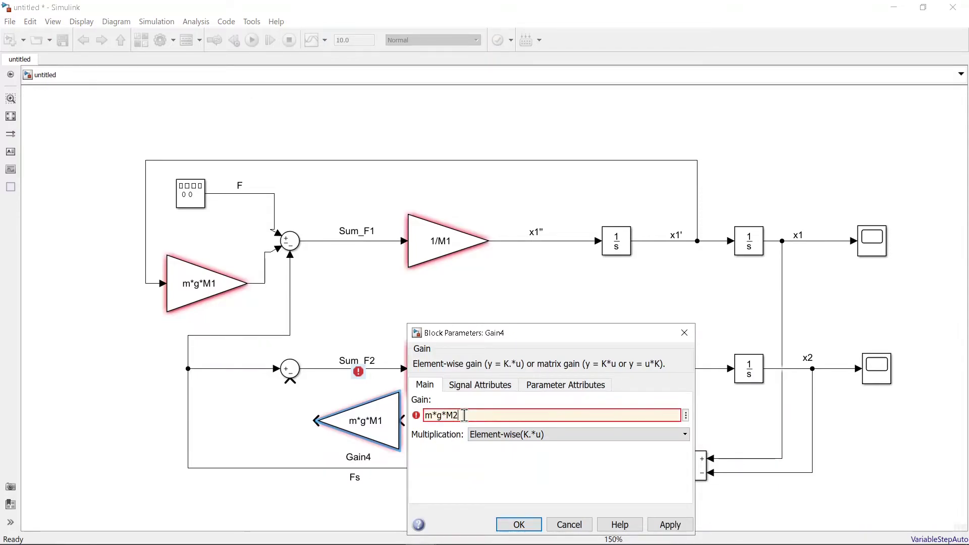
pyautogui.click(672, 525)
pyautogui.click(519, 525)
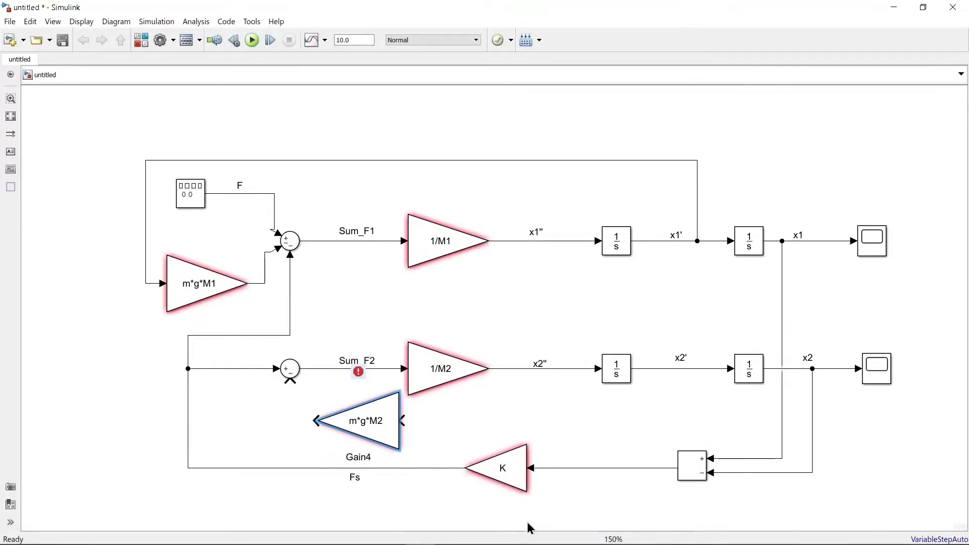
# - Branch x2' into the m*g*M2 gain and connect the gain's output to the lower Sum block's negative input
pyautogui.click(678, 364)
pyautogui.click(664, 370)
pyautogui.moveTo(403, 421); pyautogui.dragTo(661, 368)
pyautogui.click(329, 419)
pyautogui.moveTo(328, 418)
pyautogui.mouseDown()
pyautogui.moveTo(317, 421)
pyautogui.moveTo(291, 385)
pyautogui.mouseUp()
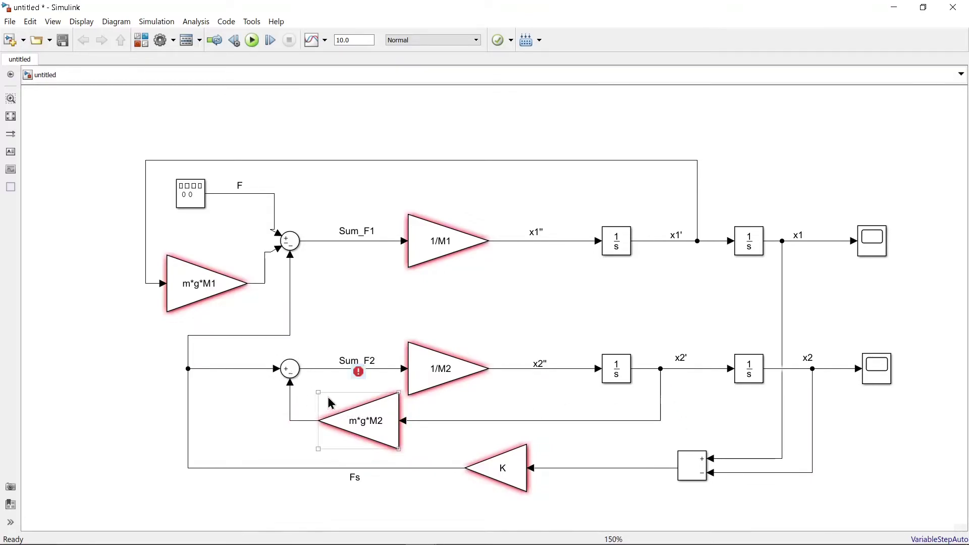
# - Add a Scope block above the upper chain and connect it to the x1' feedback line
pyautogui.doubleClick(753, 165)
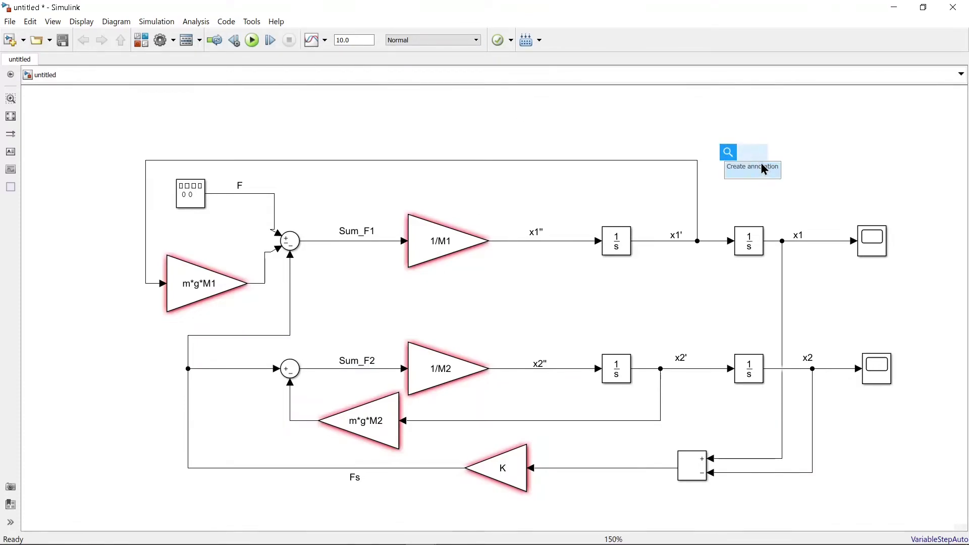
pyautogui.write('sco')
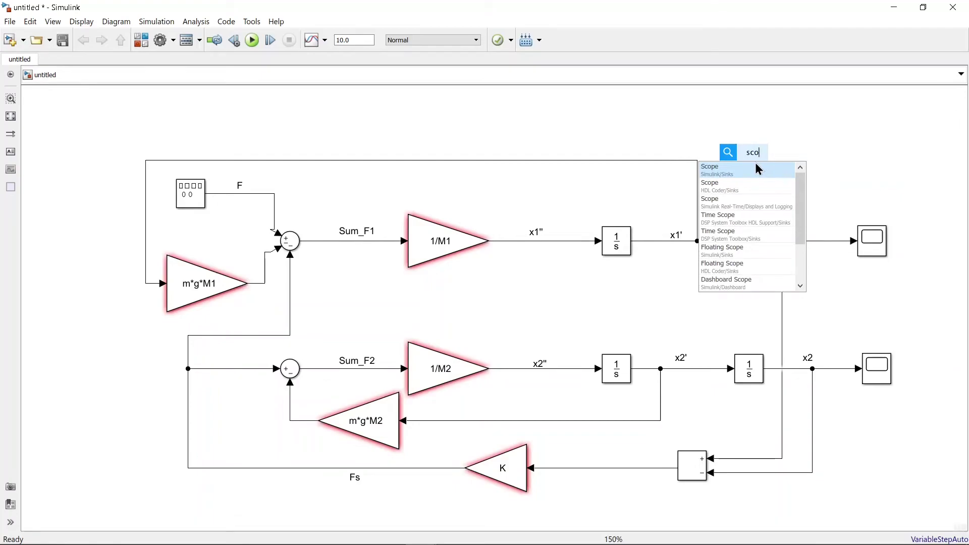
pyautogui.click(757, 168)
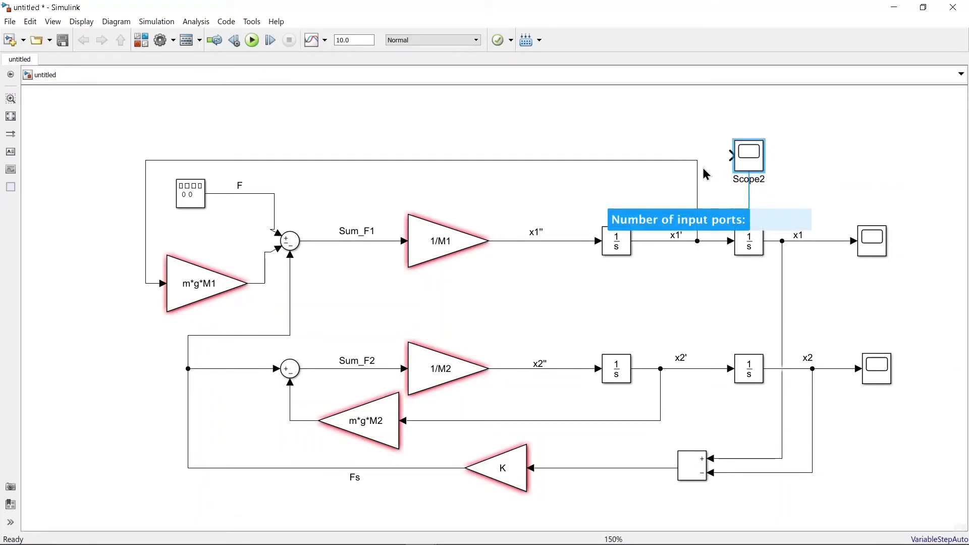
pyautogui.moveTo(697, 168); pyautogui.dragTo(730, 156)
pyautogui.click(826, 190)
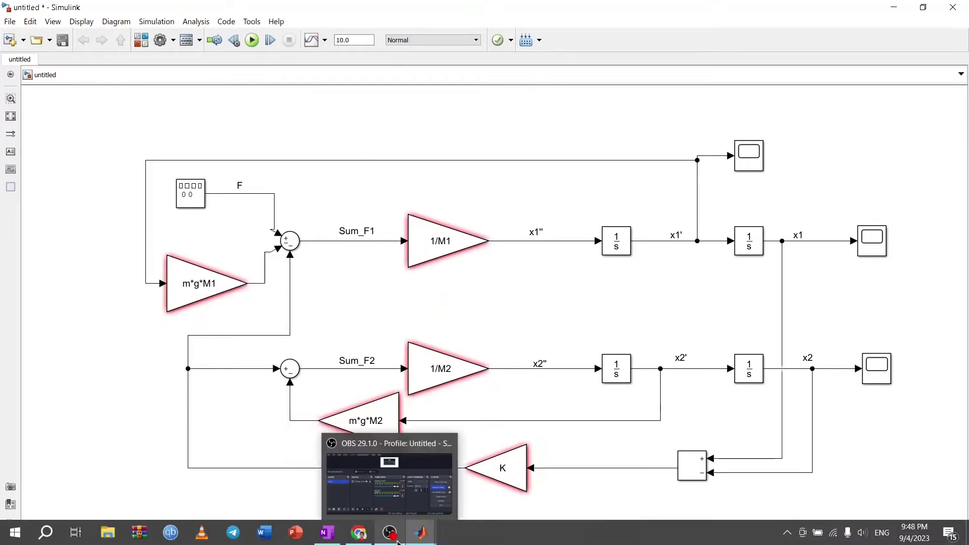
# - Switch to the main MATLAB window and define M1 = 1 and M2 = 0.5 at the command prompt
pyautogui.moveTo(421, 532)
pyautogui.click(342, 473)
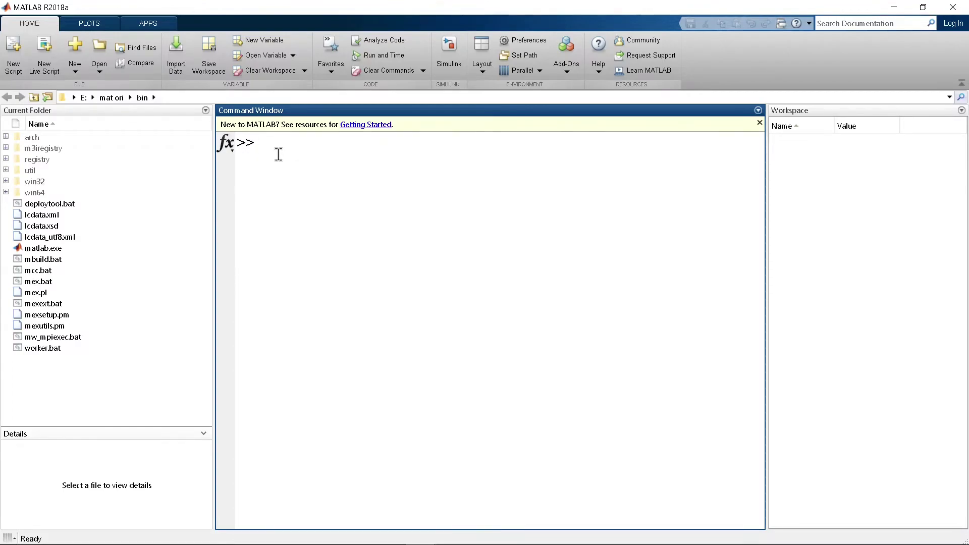
pyautogui.write('M1 =1 ;')
pyautogui.press('Return')
pyautogui.write('M2 = ')
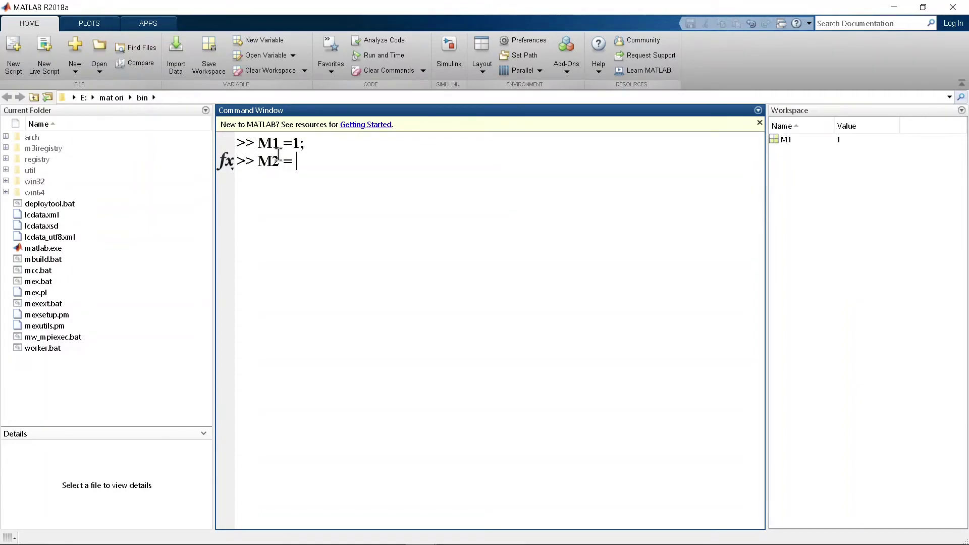
pyautogui.write('0.5;')
pyautogui.press('Return')
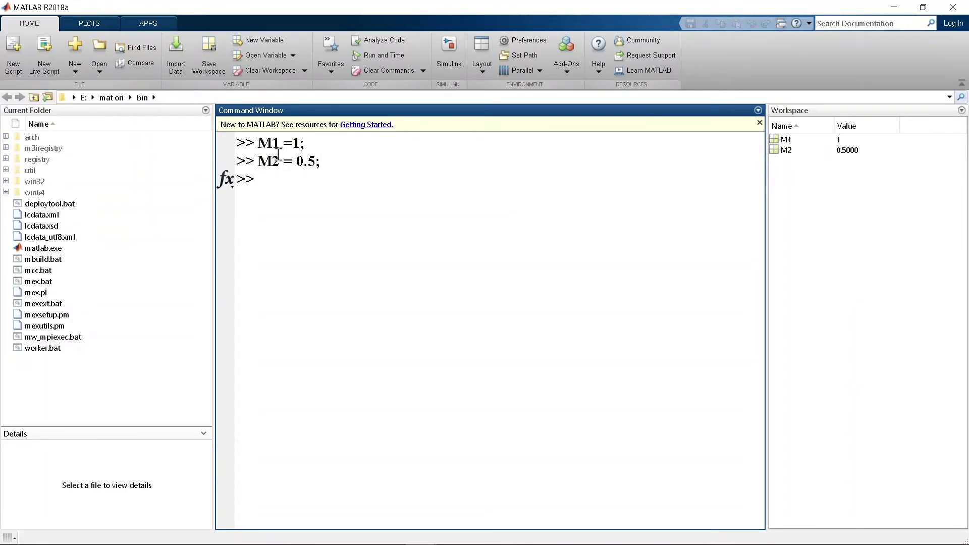
# - Enter the remaining parameters K = 1, F = 1, m = 0.02 and g = 9.8 at the command prompt
pyautogui.write('K =')
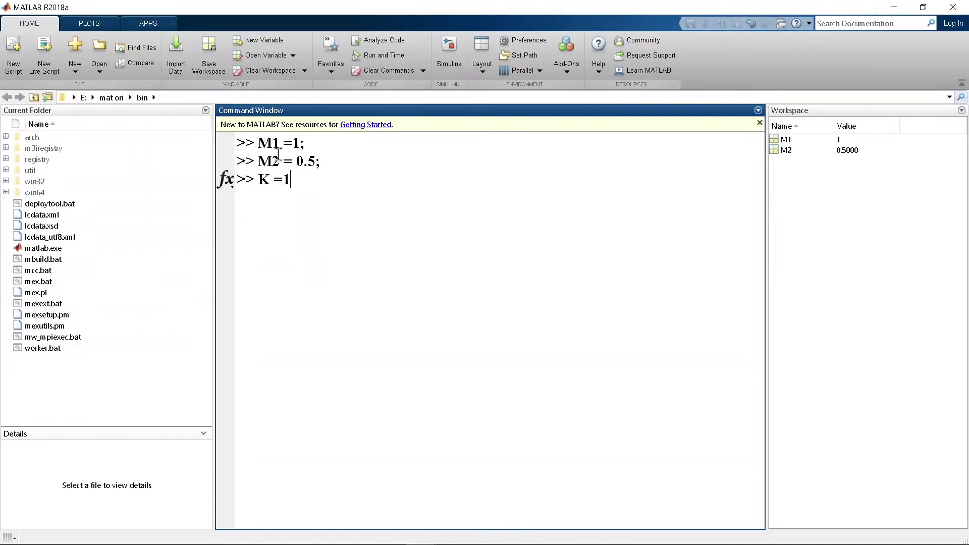
pyautogui.write('1;')
pyautogui.press('Return')
pyautogui.write('F =')
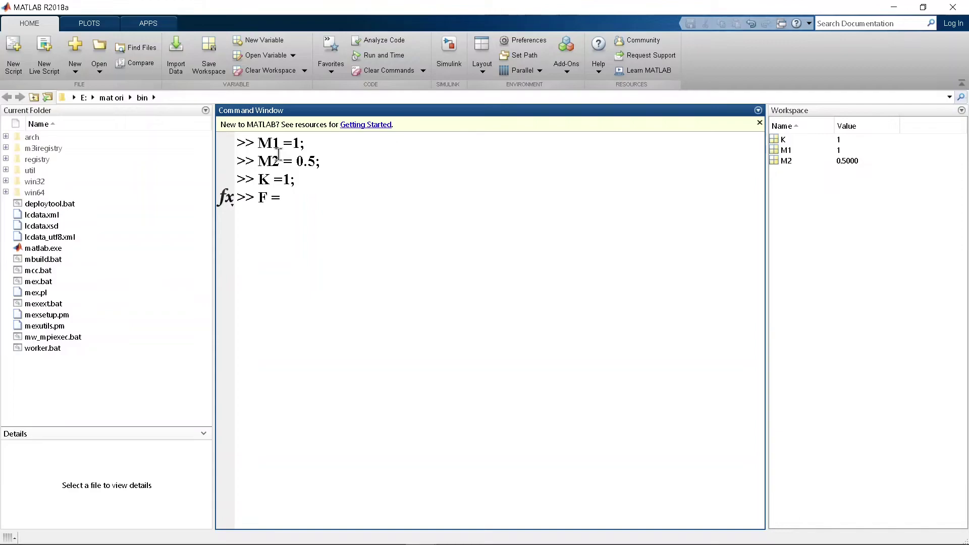
pyautogui.press('Return')
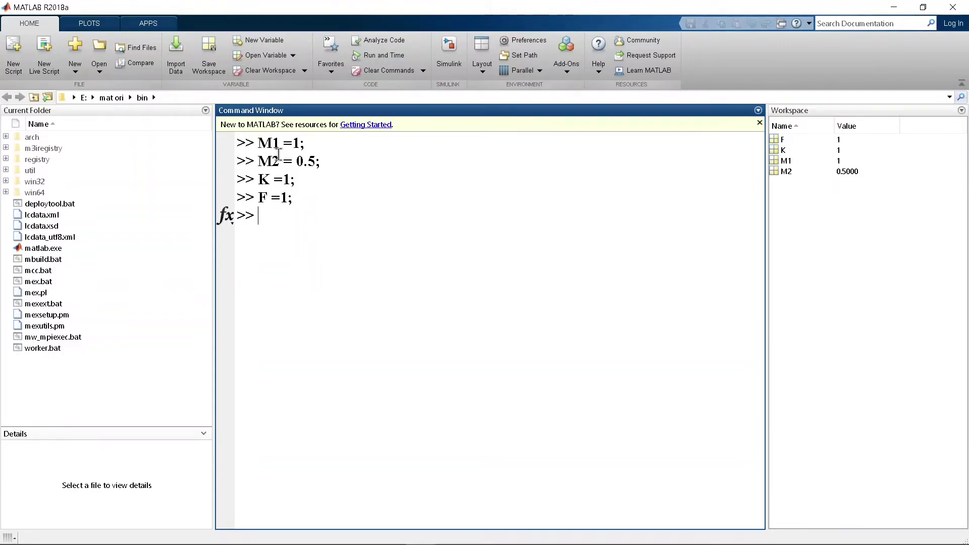
pyautogui.write('m')
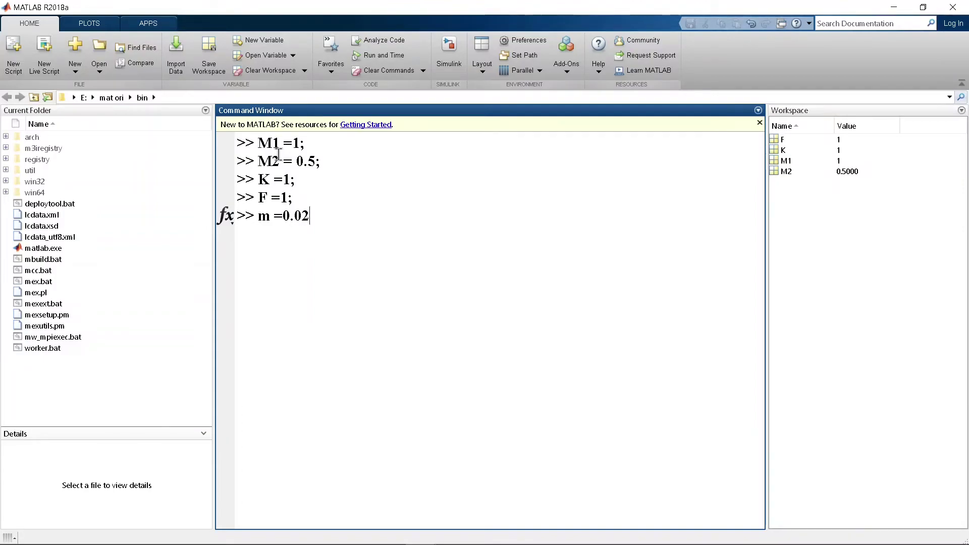
pyautogui.write('=0.02;')
pyautogui.press('Return')
pyautogui.write('g')
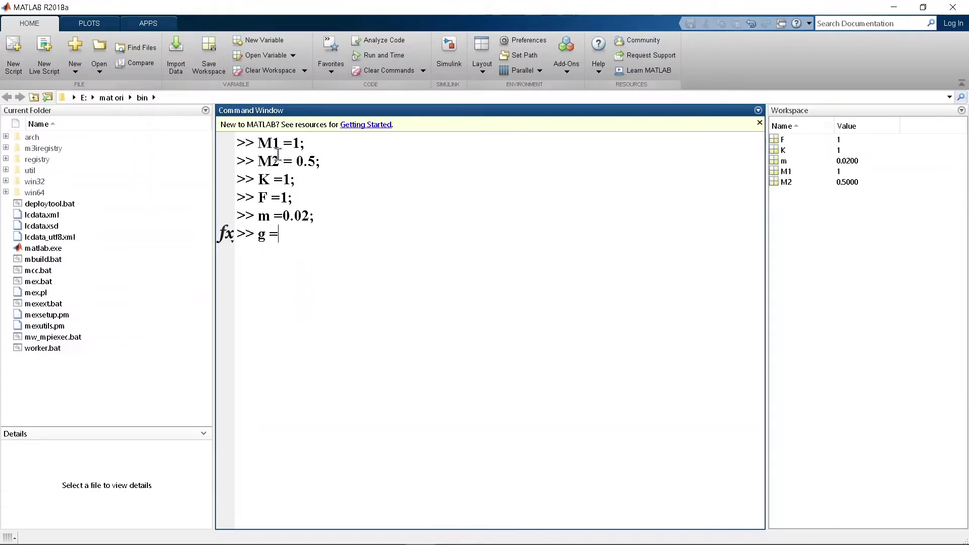
pyautogui.write(' =9.8;')
# - Copy the six parameter assignments into a new script and run it
pyautogui.moveTo(258, 143); pyautogui.dragTo(321, 234)
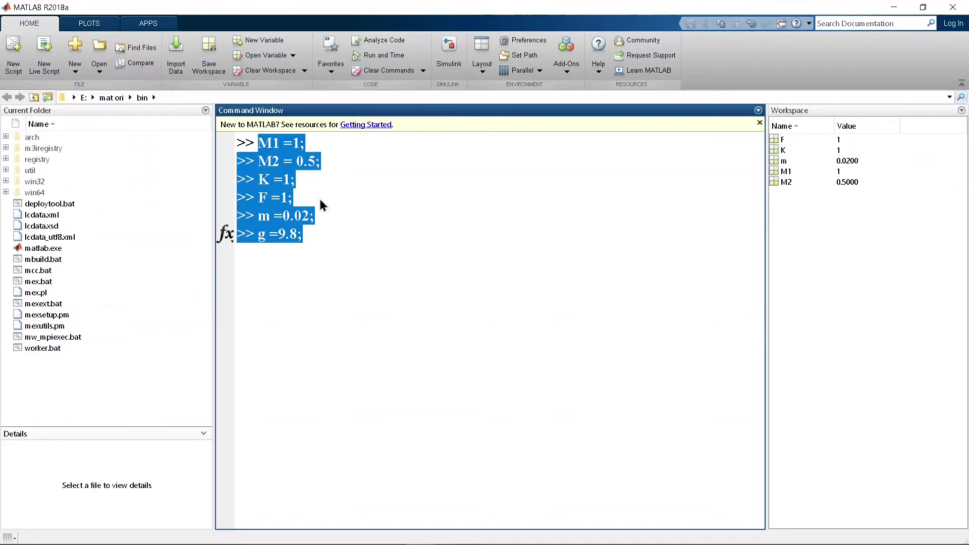
pyautogui.hotkey('ctrl', 'c')
pyautogui.click(28, 65)
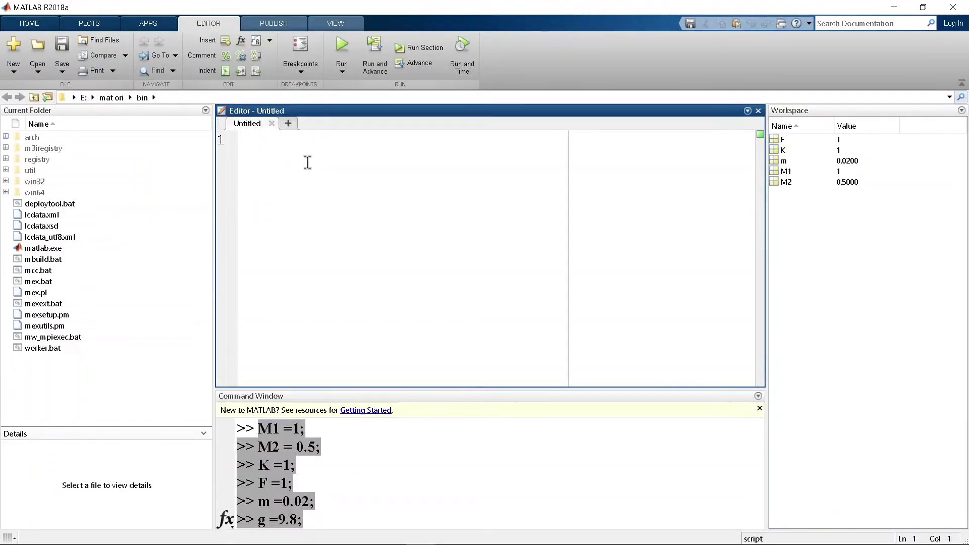
pyautogui.hotkey('ctrl', 'v')
pyautogui.click(394, 175)
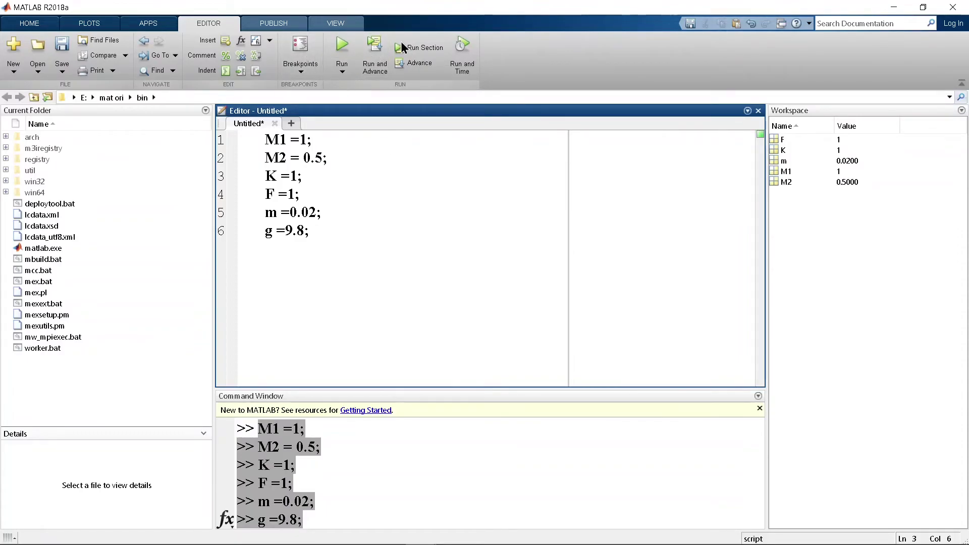
pyautogui.click(374, 59)
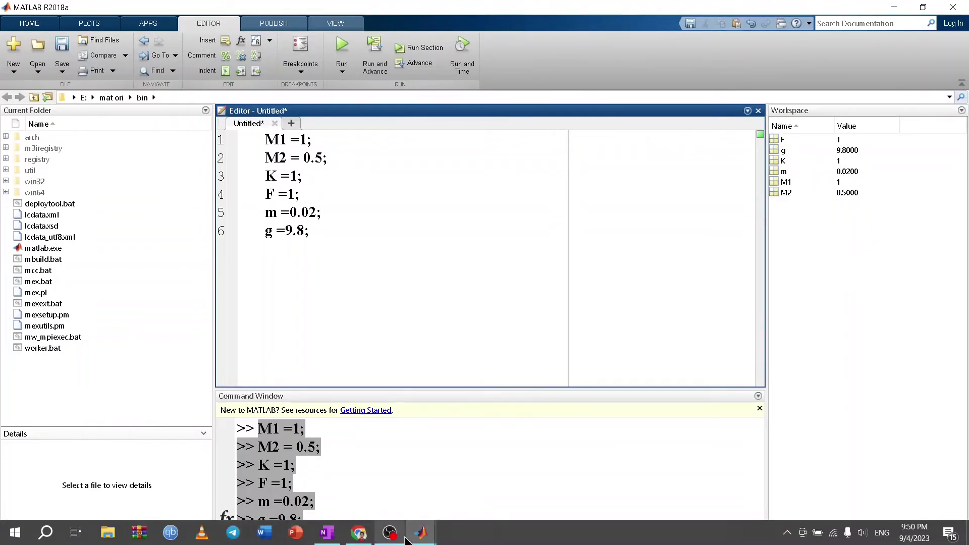
# - Return to the Simulink model and run the simulation
pyautogui.moveTo(416, 539)
pyautogui.click(480, 478)
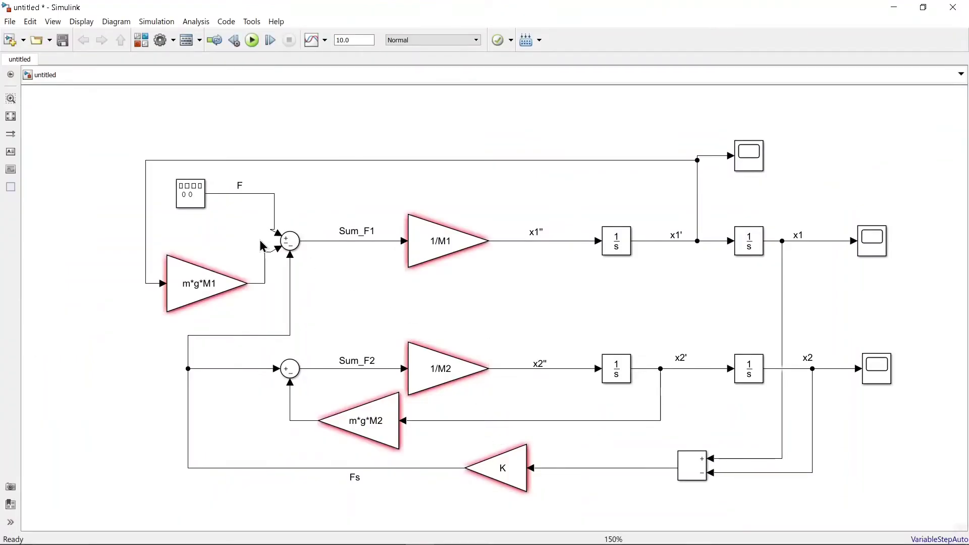
pyautogui.click(252, 40)
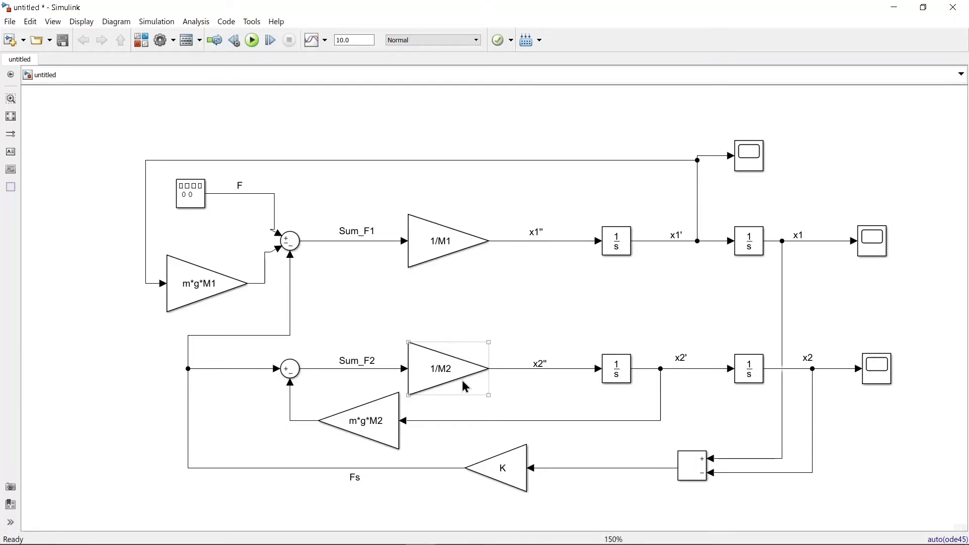
# - Configure the Signal Generator as a square wave with amplitude -1 and frequency 0.001 Hertz
pyautogui.doubleClick(190, 194)
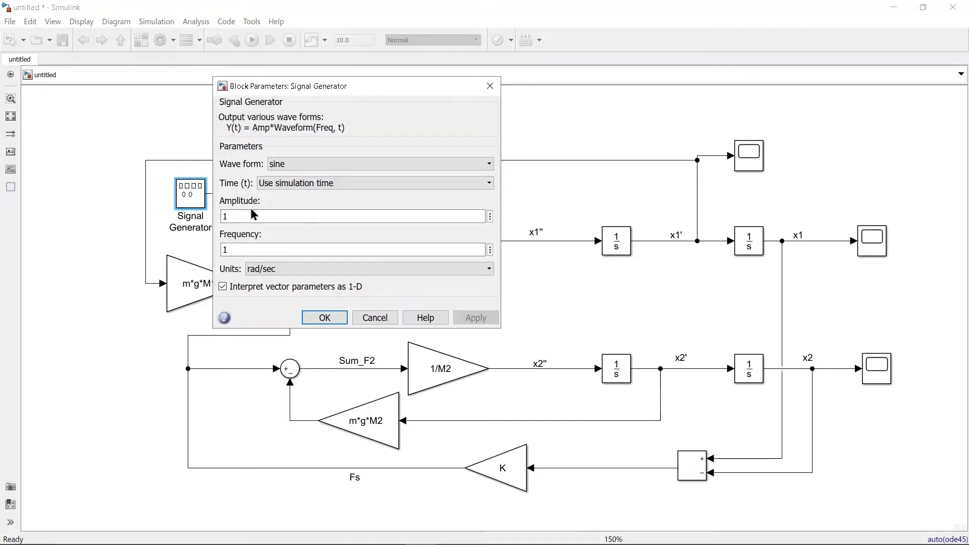
pyautogui.click(484, 165)
pyautogui.click(284, 187)
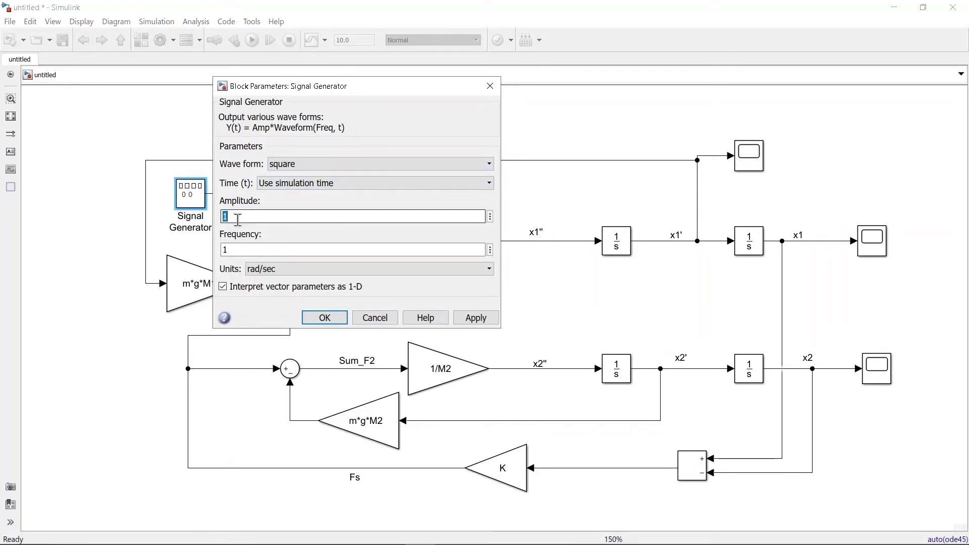
pyautogui.press('BackSpace')
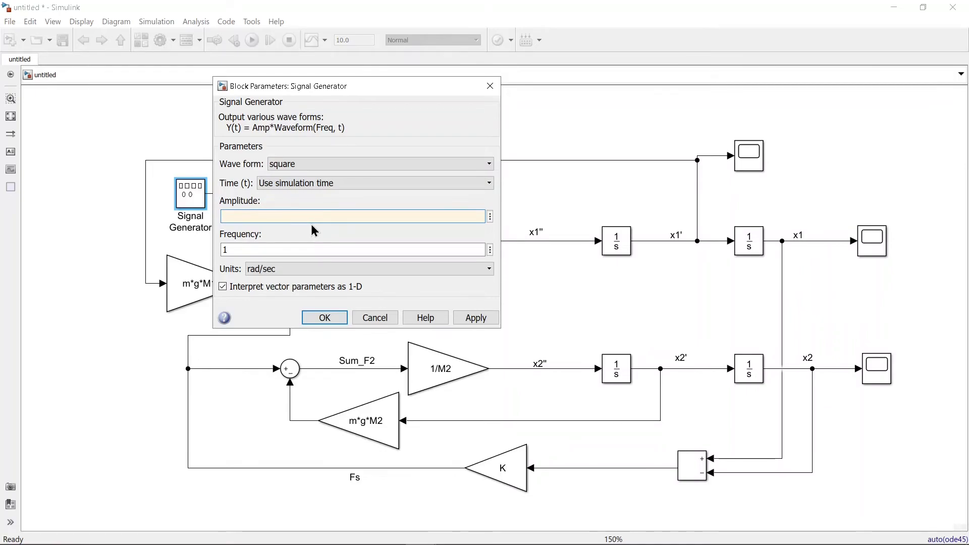
pyautogui.write('-1')
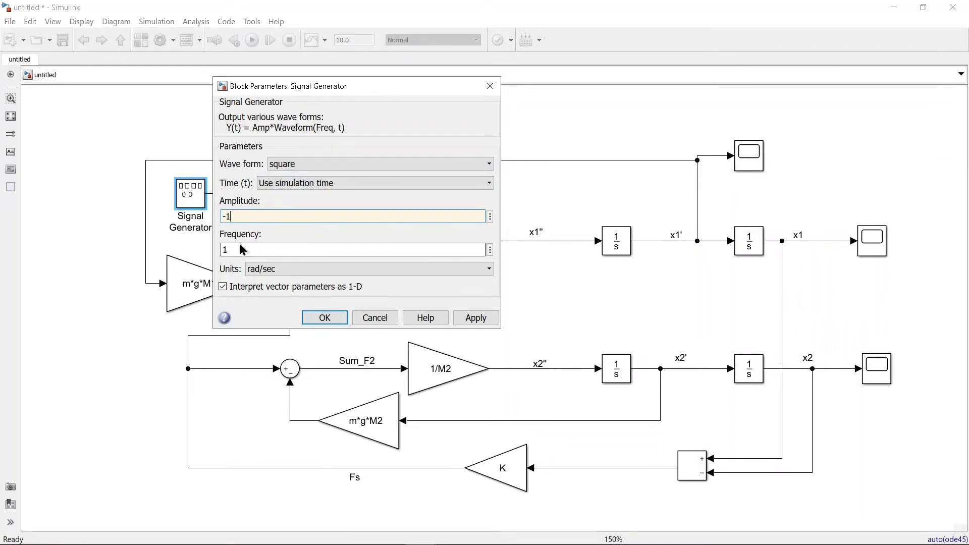
pyautogui.doubleClick(228, 249)
pyautogui.write('0.')
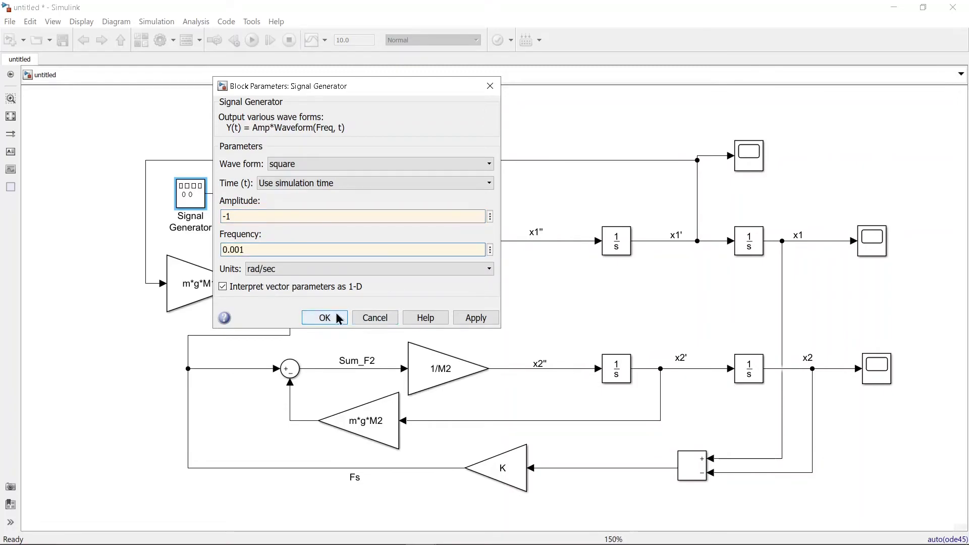
pyautogui.click(321, 269)
pyautogui.click(320, 281)
pyautogui.click(474, 318)
pyautogui.click(325, 317)
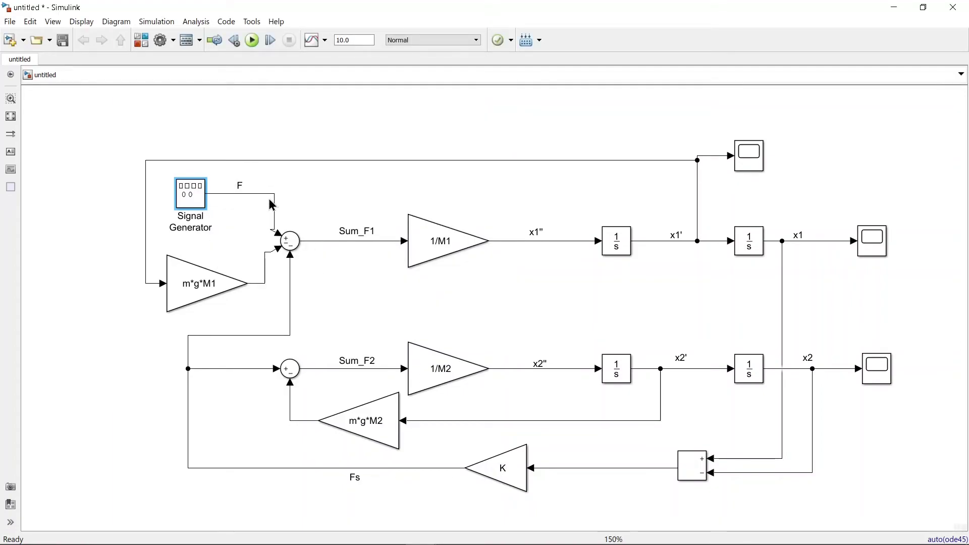
# - Duplicate the x1' scope, place the copy above the force line and connect it to the F signal
pyautogui.click(758, 160)
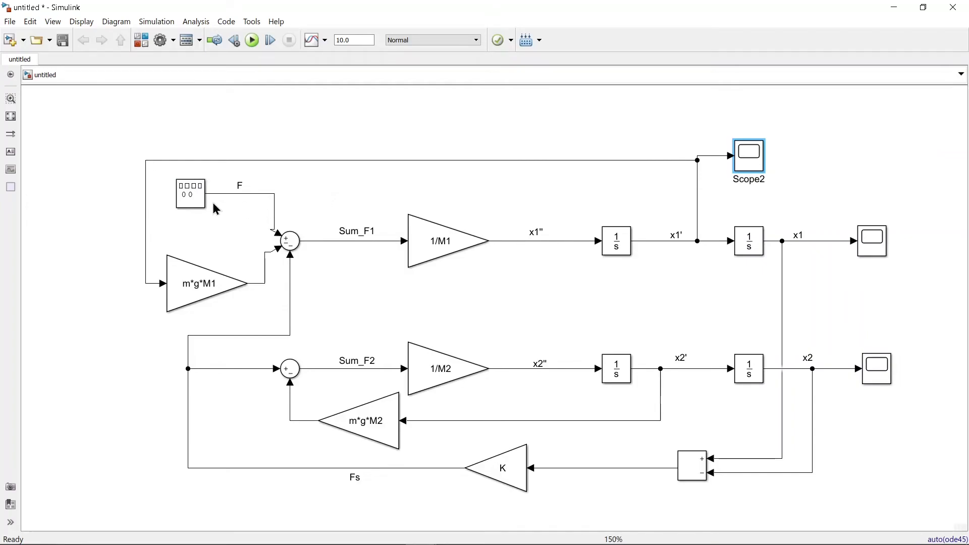
pyautogui.hotkey('ctrl', 'c')
pyautogui.hotkey('ctrl', 'v')
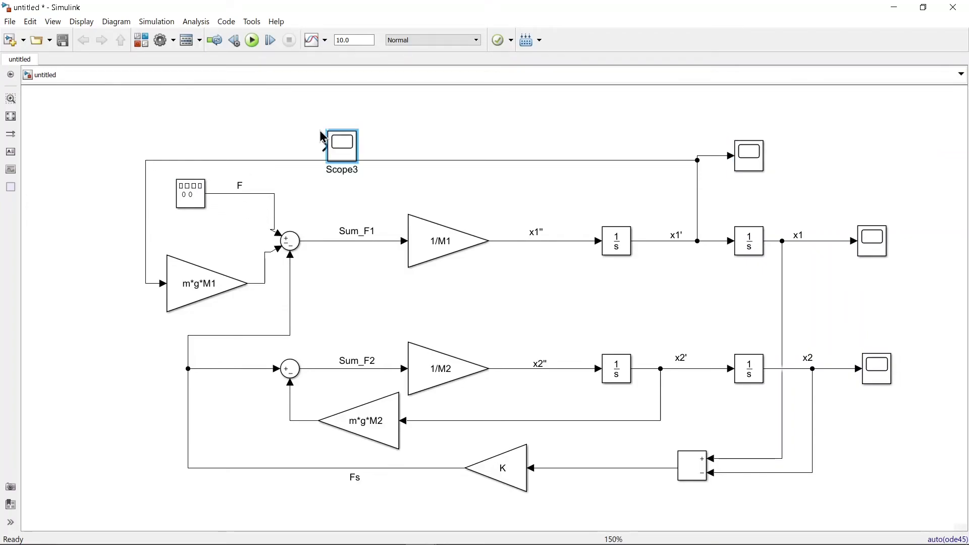
pyautogui.moveTo(341, 142); pyautogui.dragTo(309, 130)
pyautogui.moveTo(295, 133); pyautogui.dragTo(274, 193)
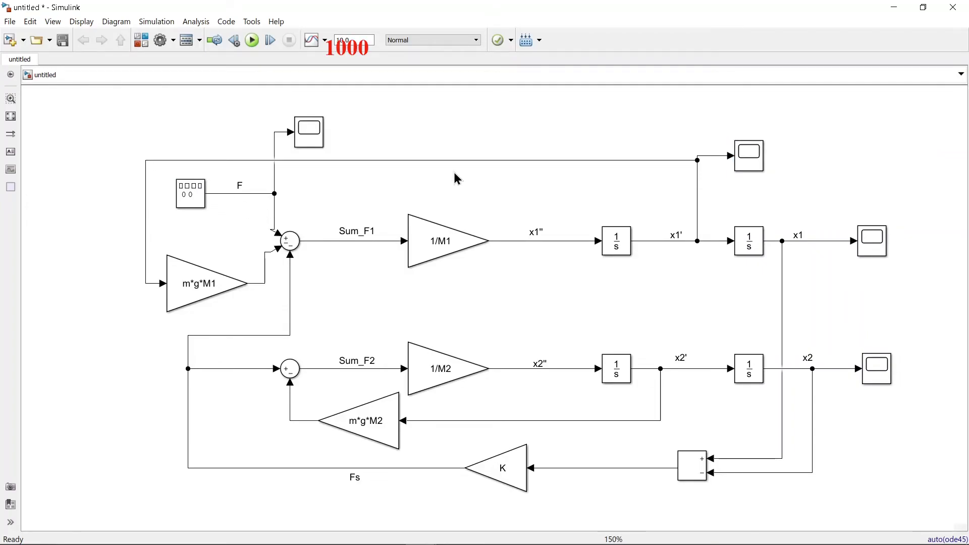
# - Run the simulation with a stop time of 1000 and view the x1' plot in its scope
pyautogui.click(252, 40)
pyautogui.click(758, 166)
pyautogui.doubleClick(757, 165)
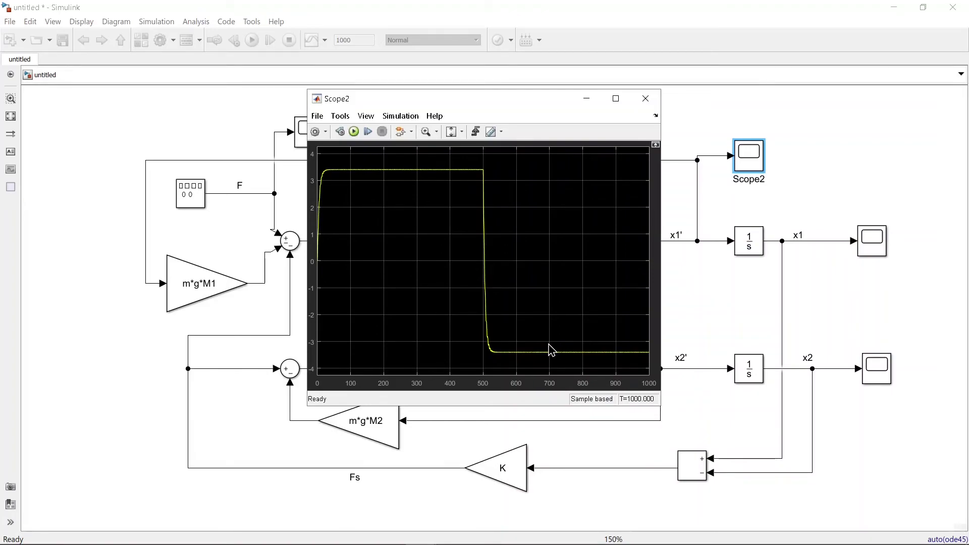
pyautogui.click(251, 156)
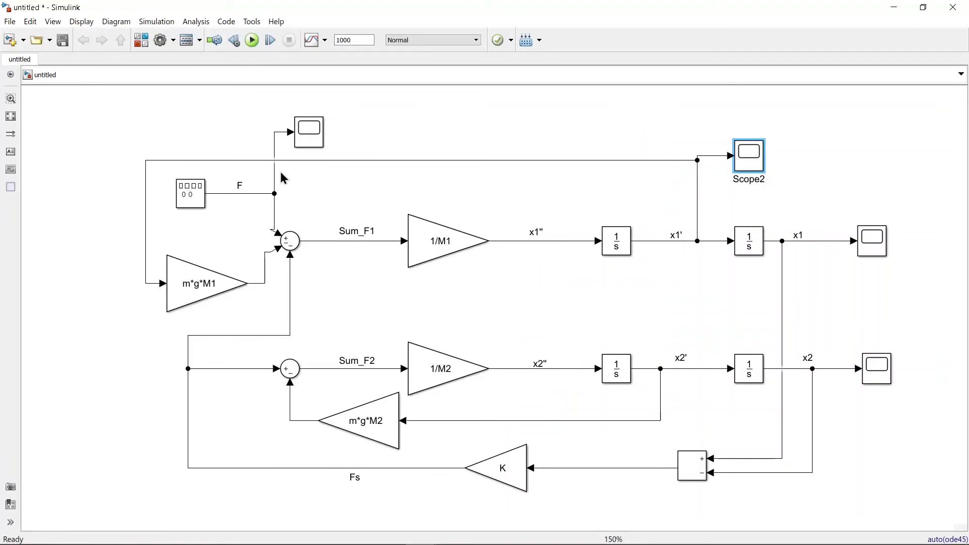
# - View the plot of the force signal F in its scope and close it
pyautogui.click(309, 136)
pyautogui.doubleClick(314, 139)
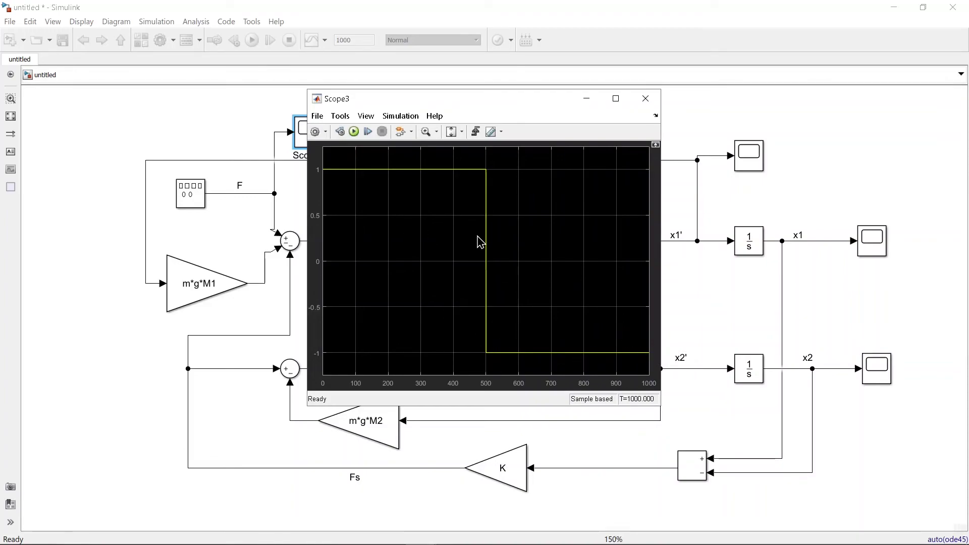
pyautogui.click(646, 99)
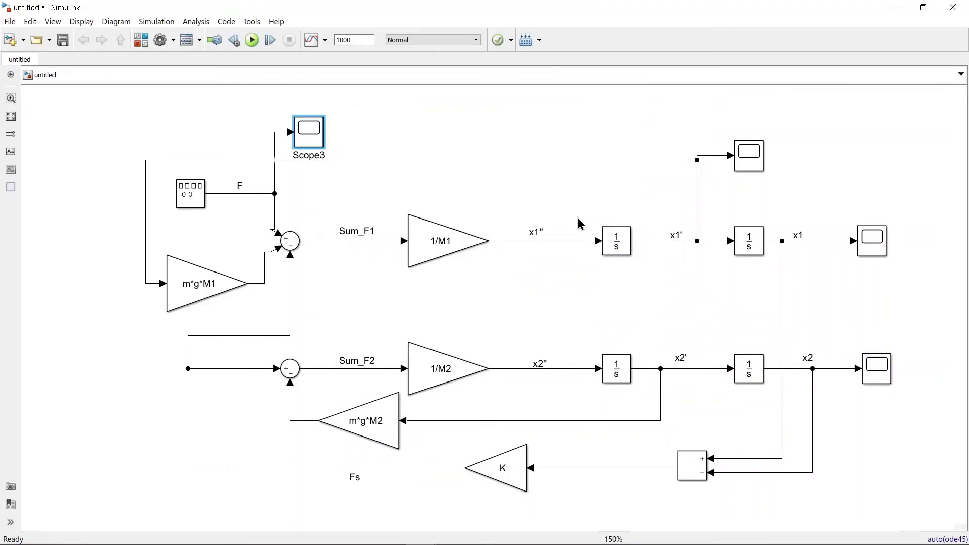
# - Add a scope above the first mass's row, connect it to the x1'' signal and view its plot
pyautogui.click(604, 127)
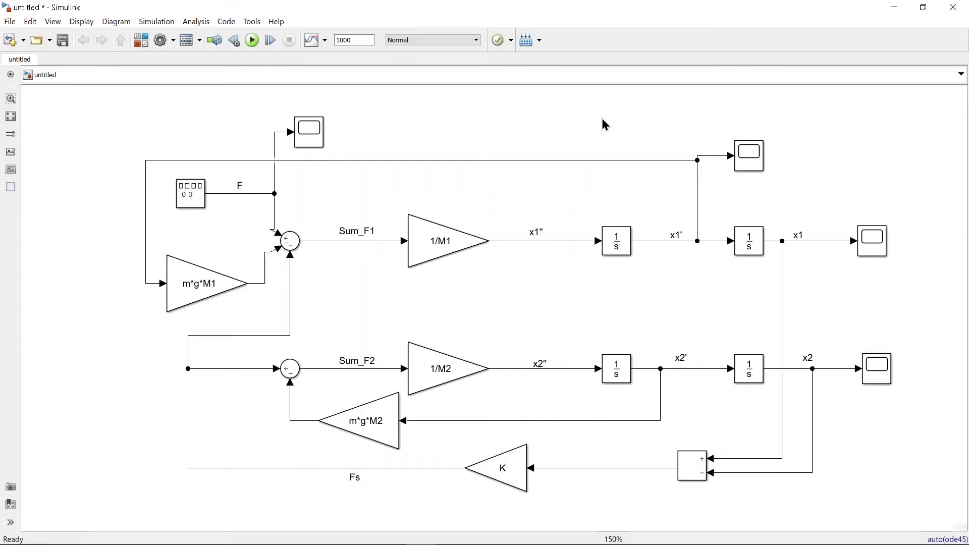
pyautogui.click(750, 155)
pyautogui.hotkey('ctrl', 'z')
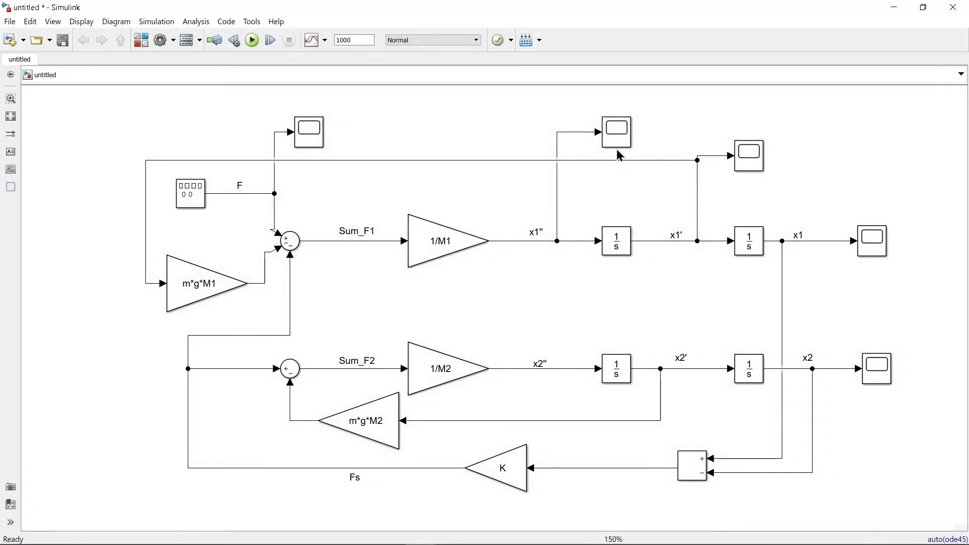
pyautogui.doubleClick(616, 135)
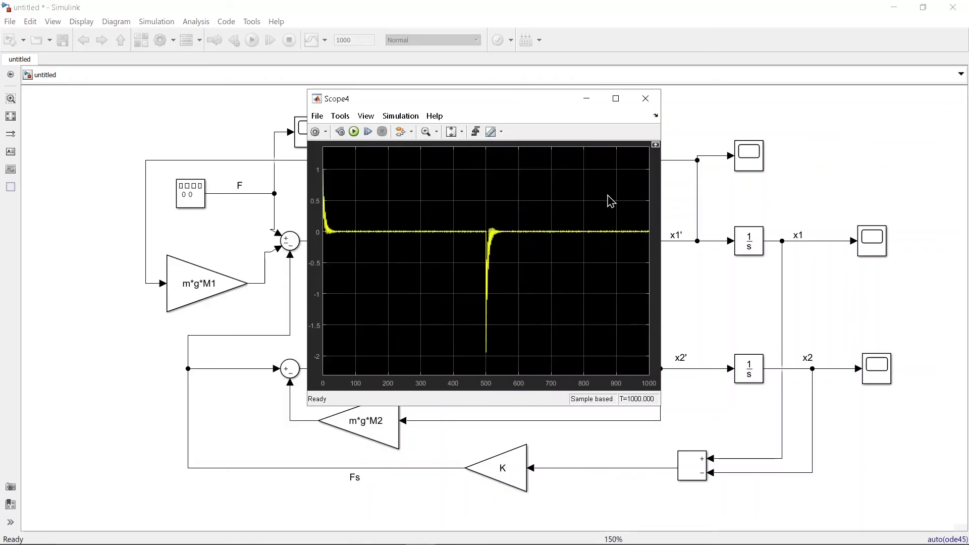
pyautogui.click(646, 98)
# - Set the Signal Generator's amplitude to 1 and rerun the simulation
pyautogui.doubleClick(191, 193)
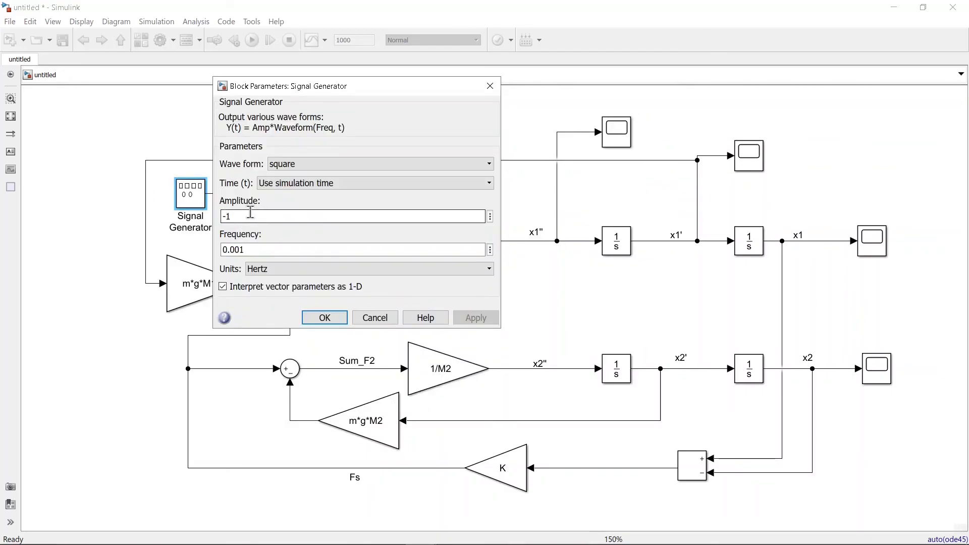
pyautogui.doubleClick(241, 217)
pyautogui.write('1')
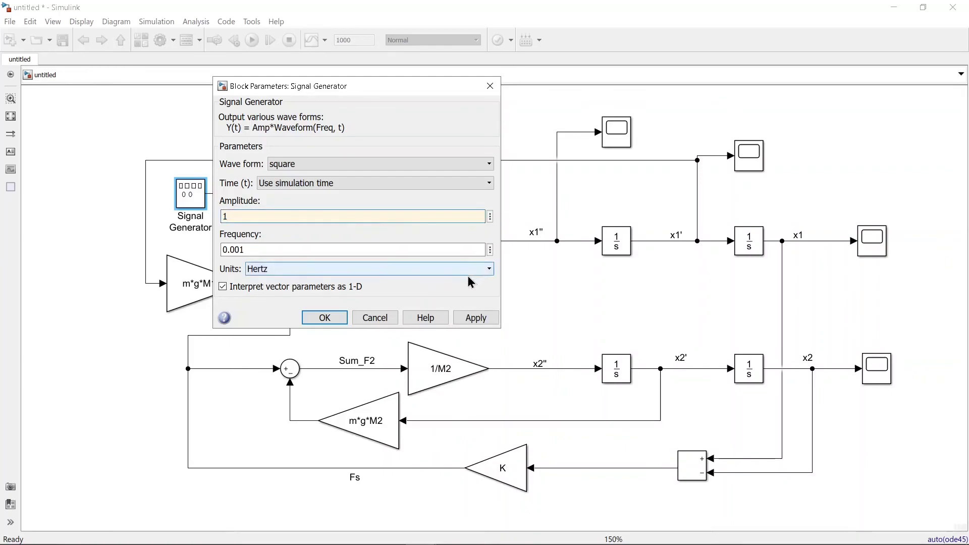
pyautogui.click(459, 319)
pyautogui.click(323, 317)
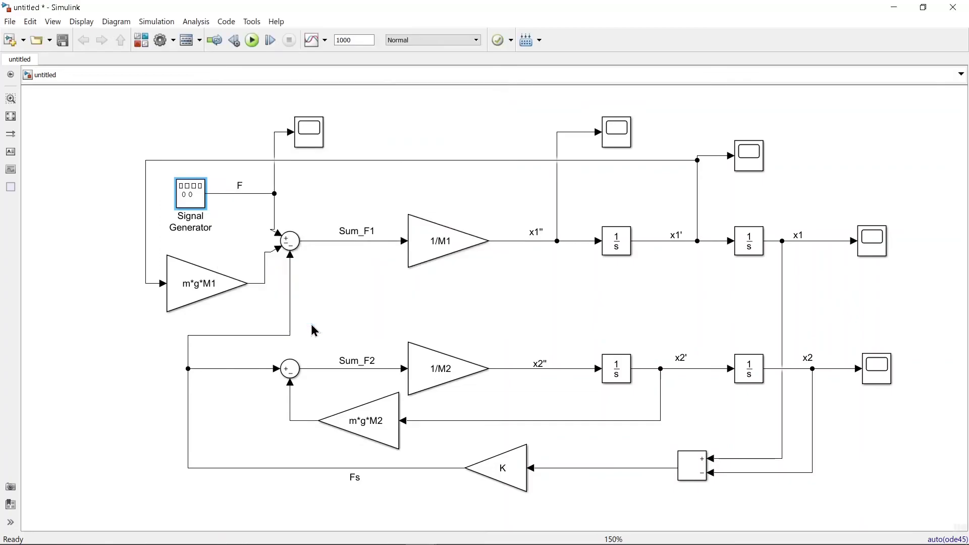
pyautogui.click(252, 41)
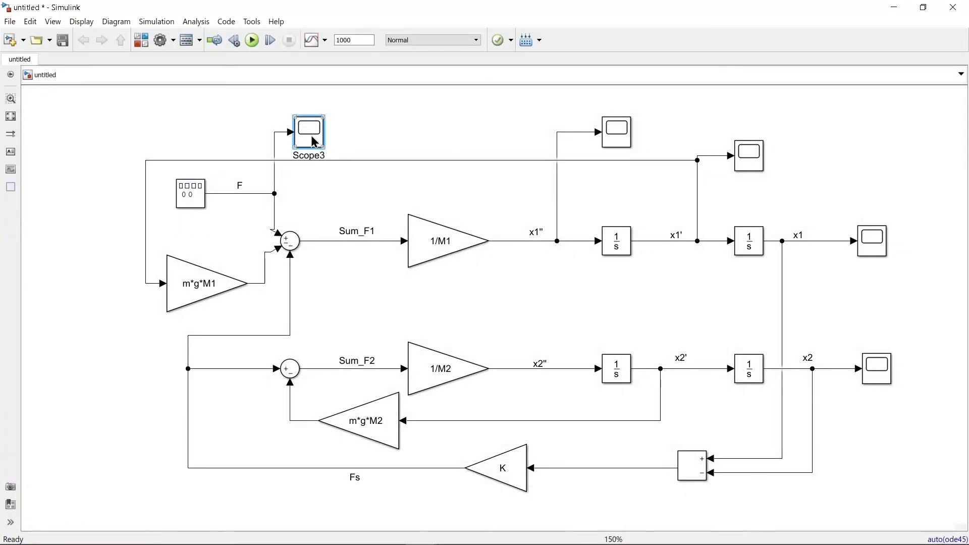
# - Examine the plots of force F and velocity x1' in their scopes after the amplitude change
pyautogui.doubleClick(314, 143)
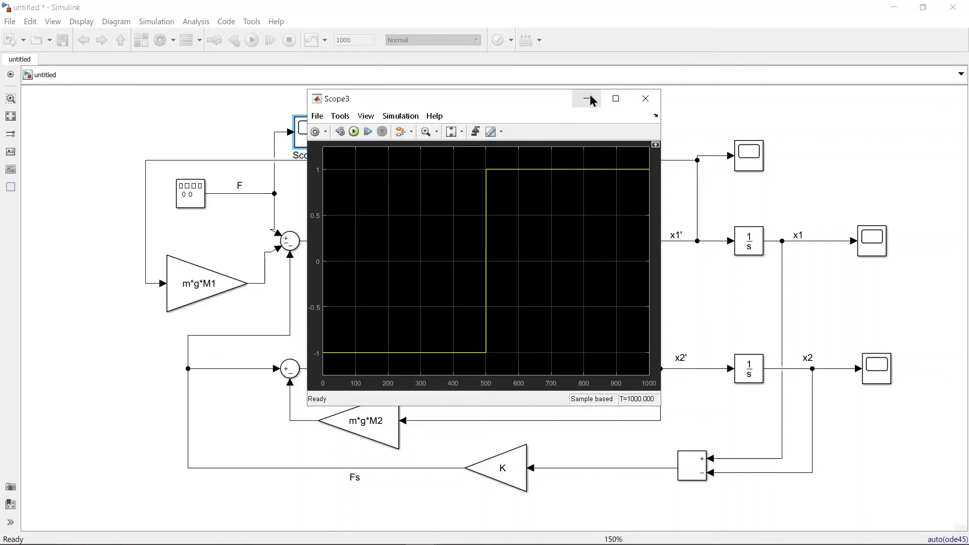
pyautogui.click(645, 99)
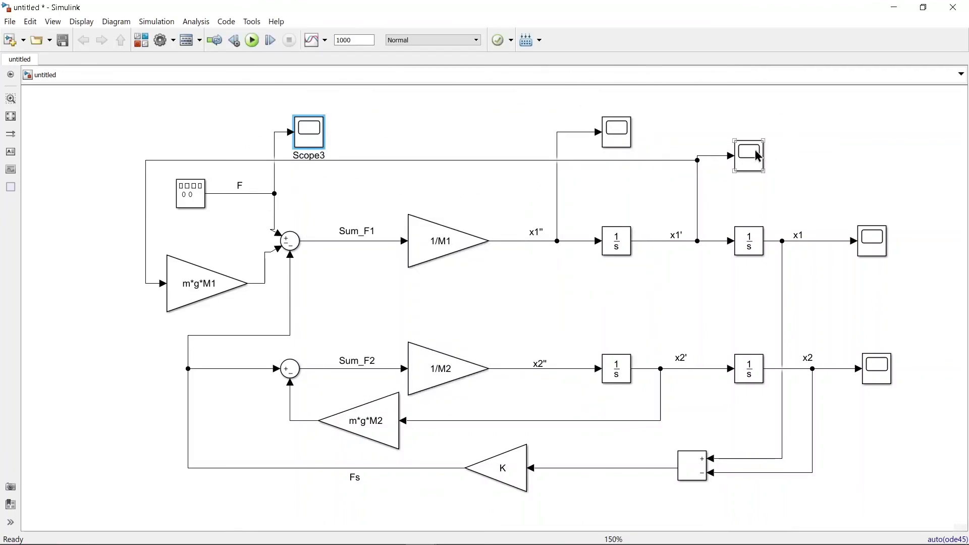
pyautogui.click(758, 170)
pyautogui.doubleClick(756, 165)
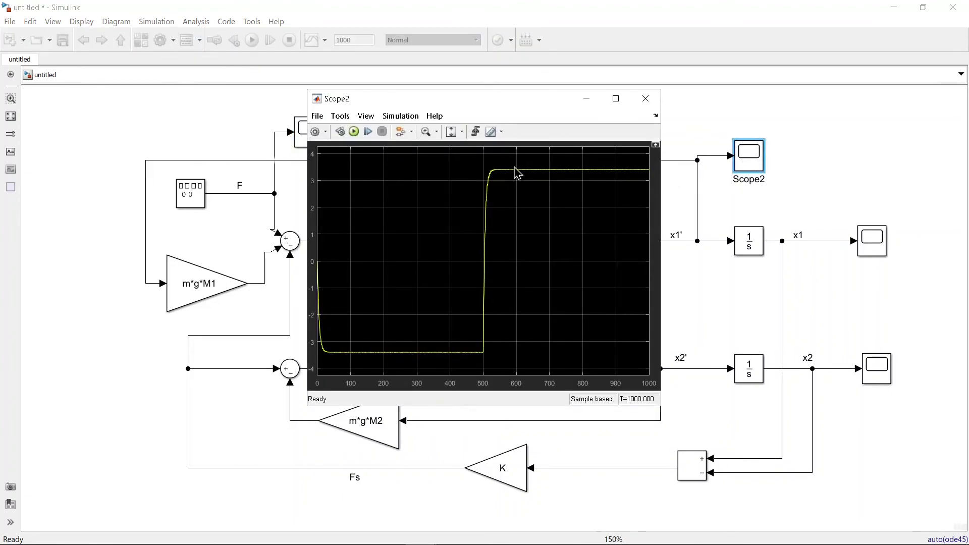
pyautogui.click(309, 82)
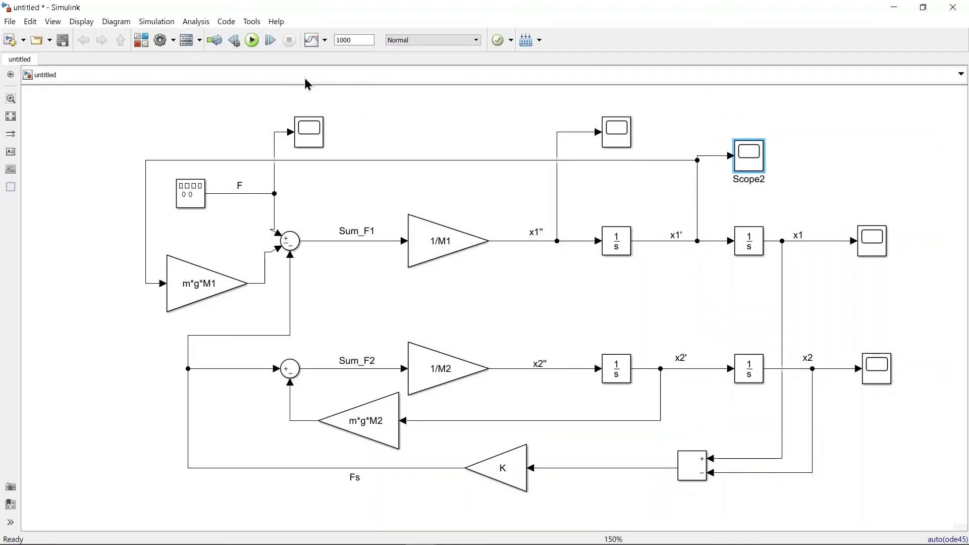